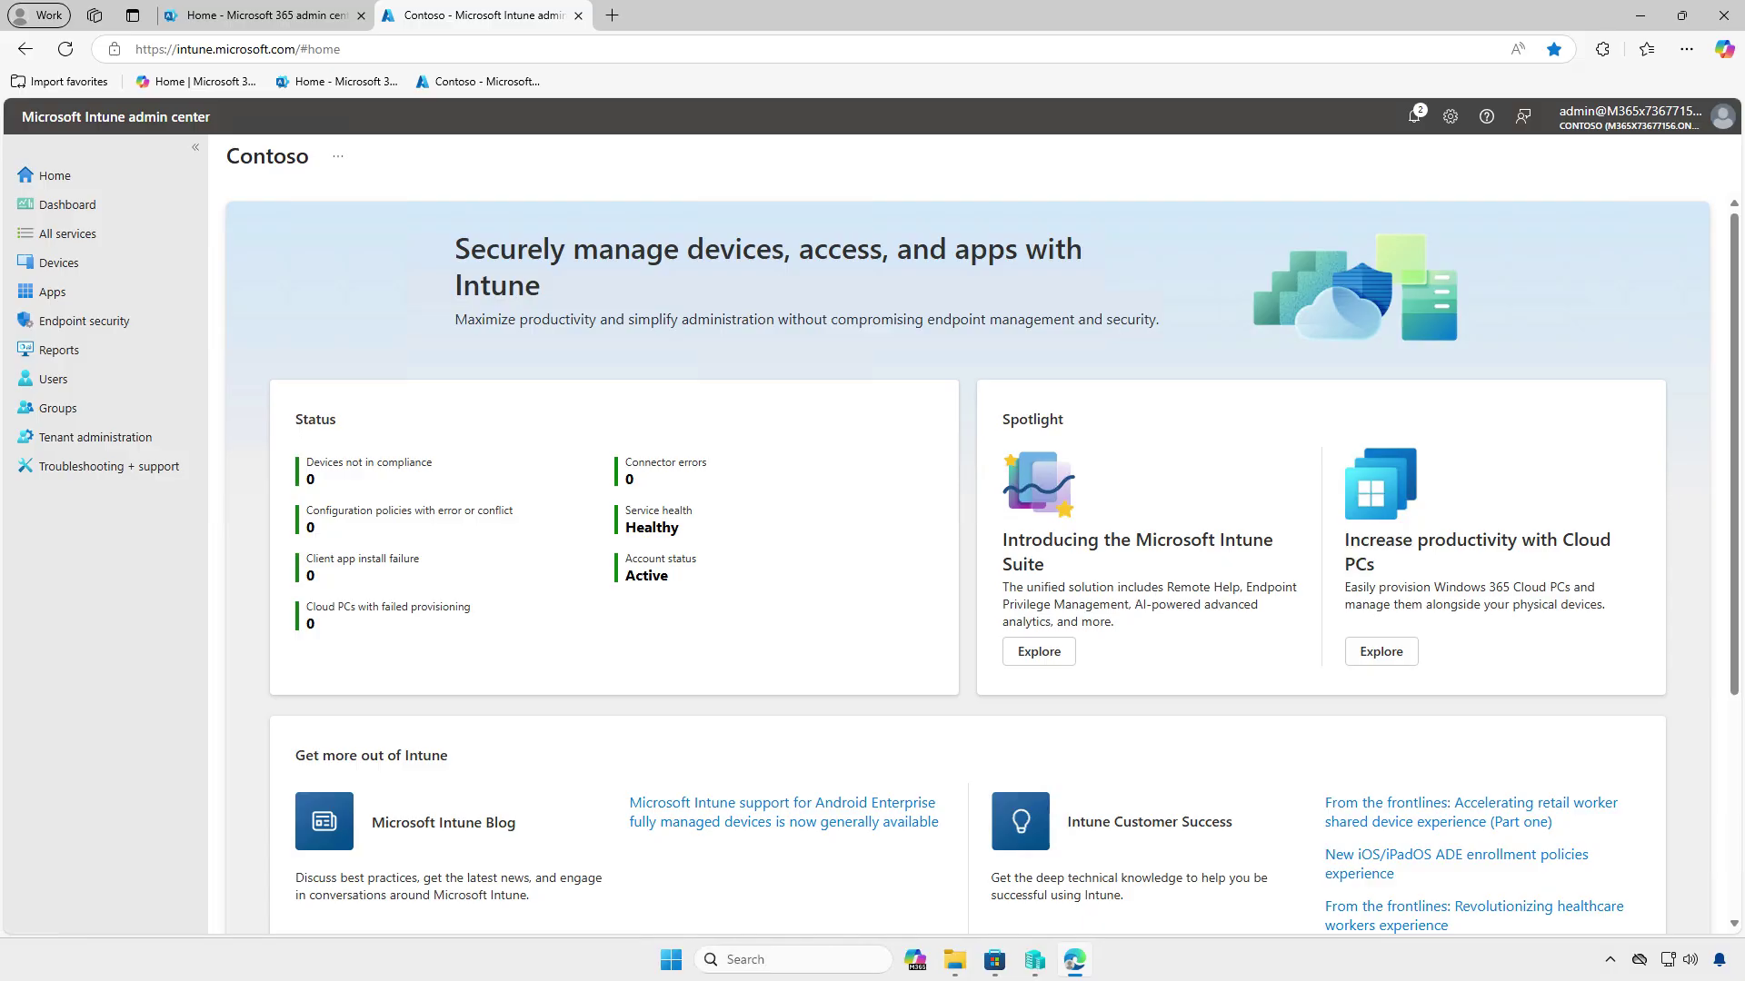
- Start adding a Windows app of the type Microsoft Store app (new)
click(151, 289)
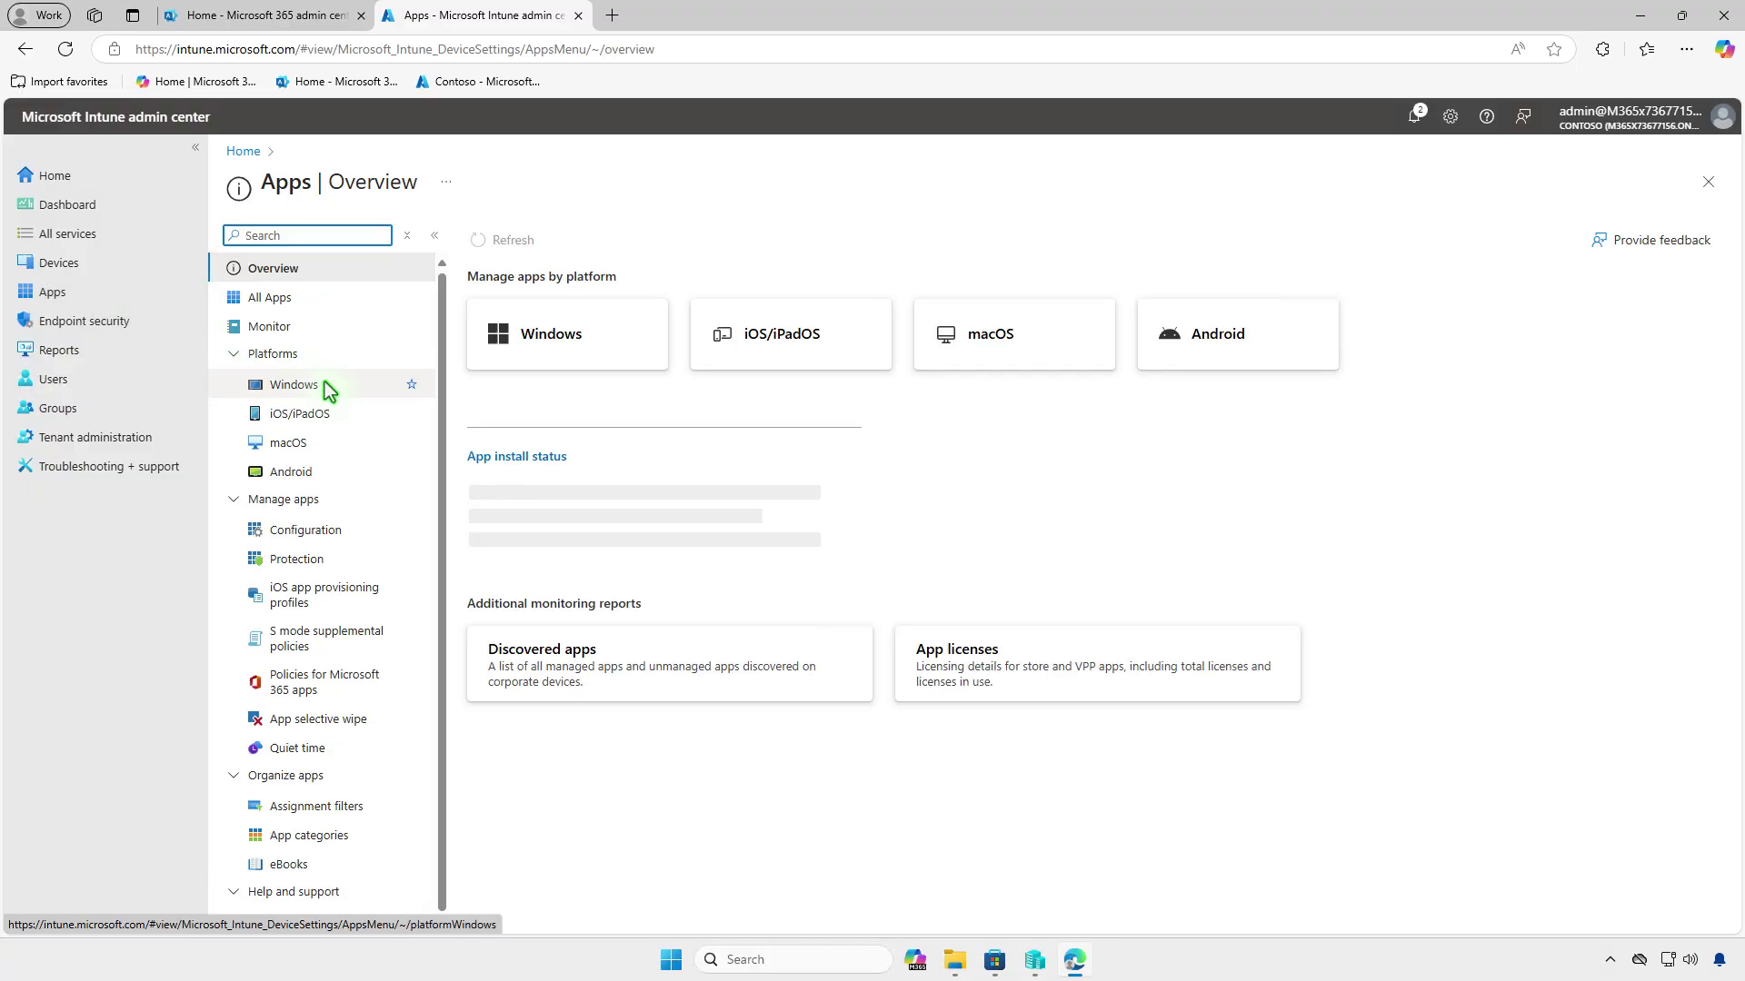
click(327, 388)
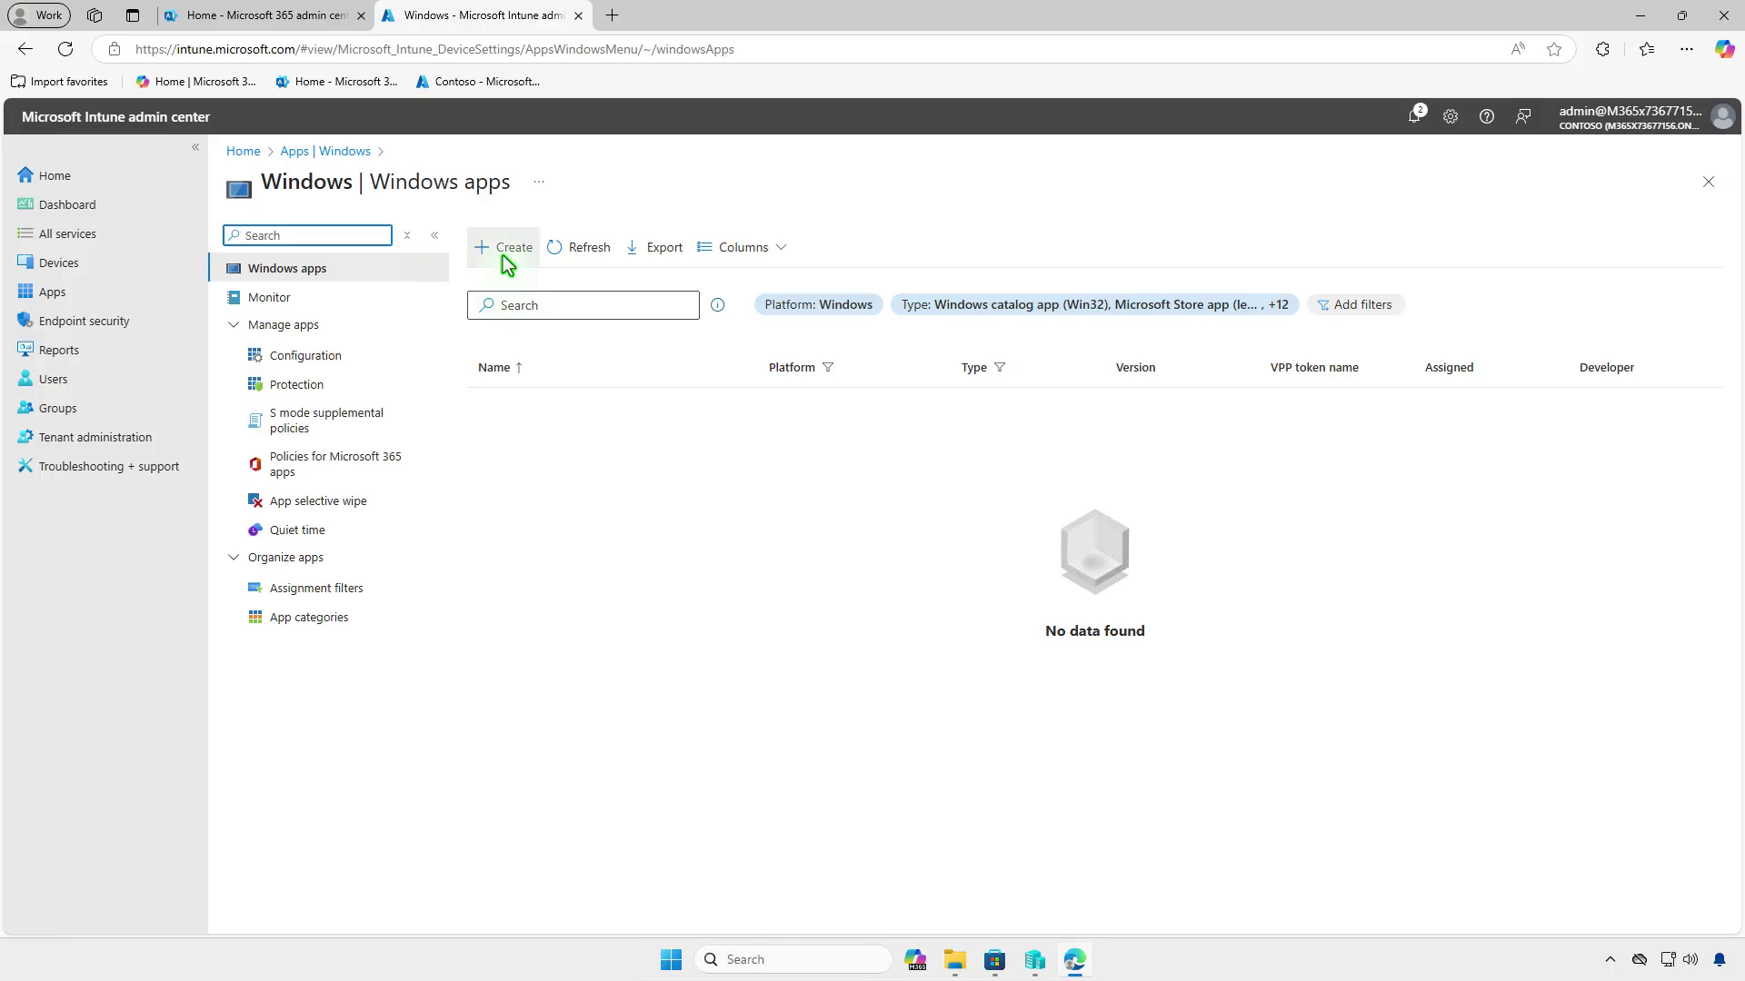
click(506, 255)
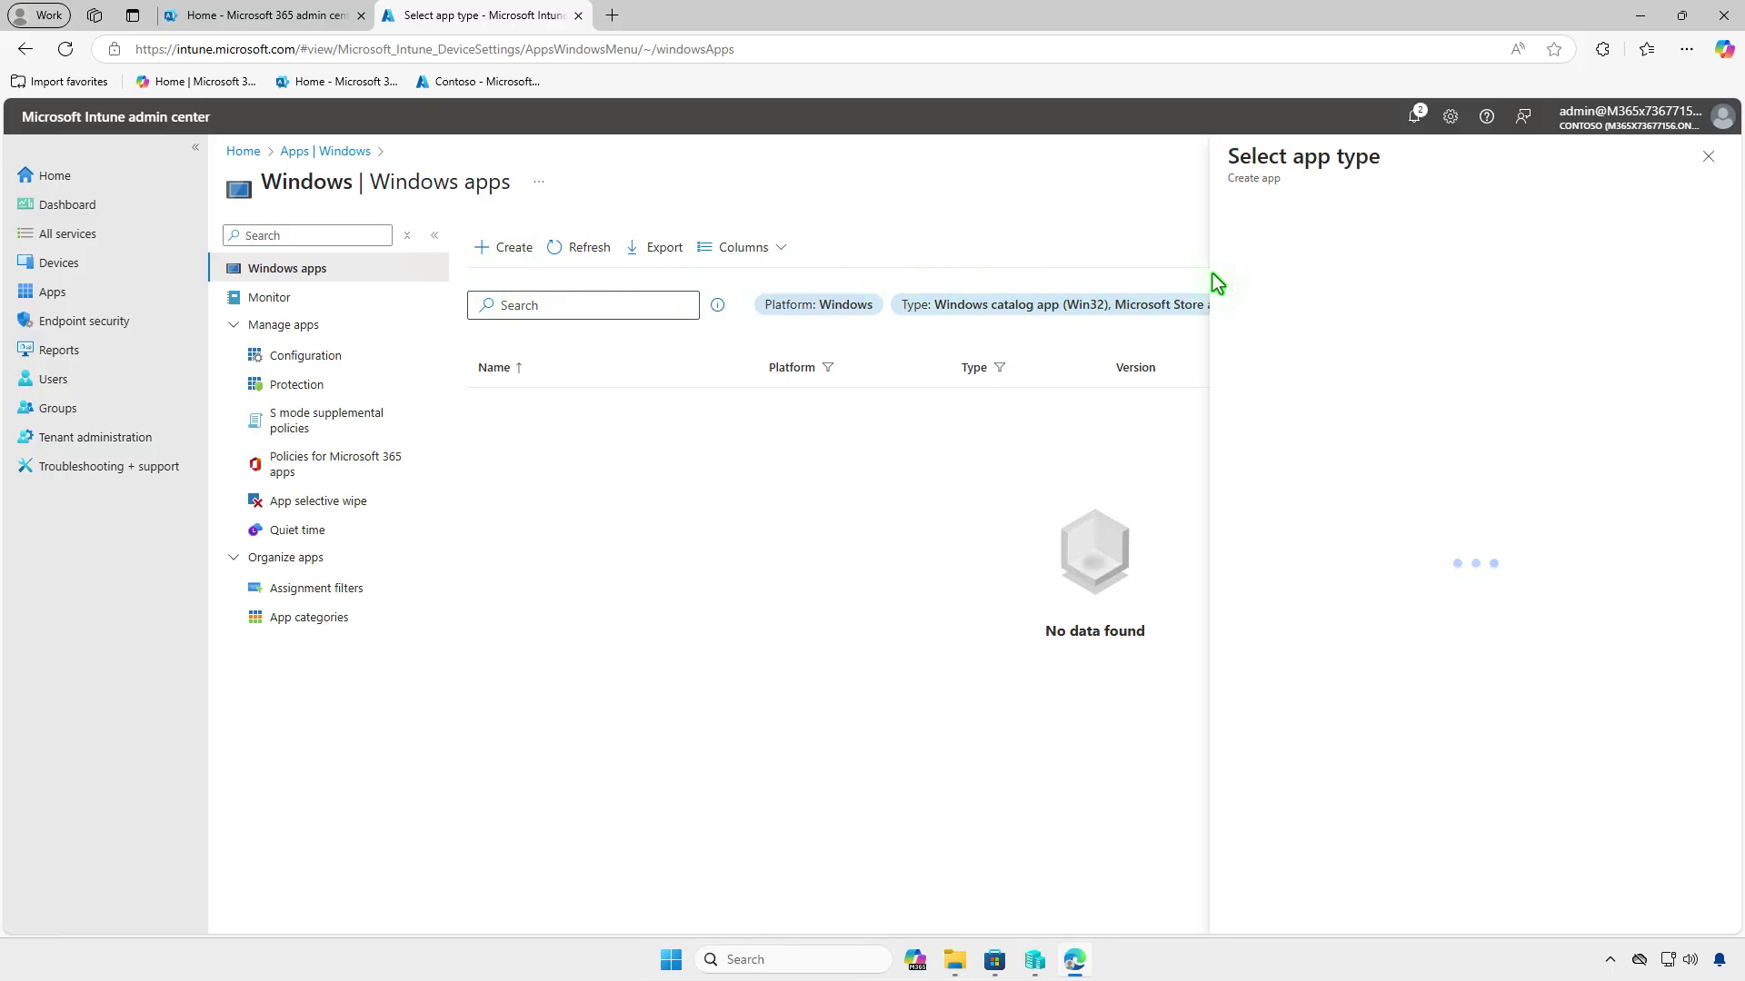
click(1464, 240)
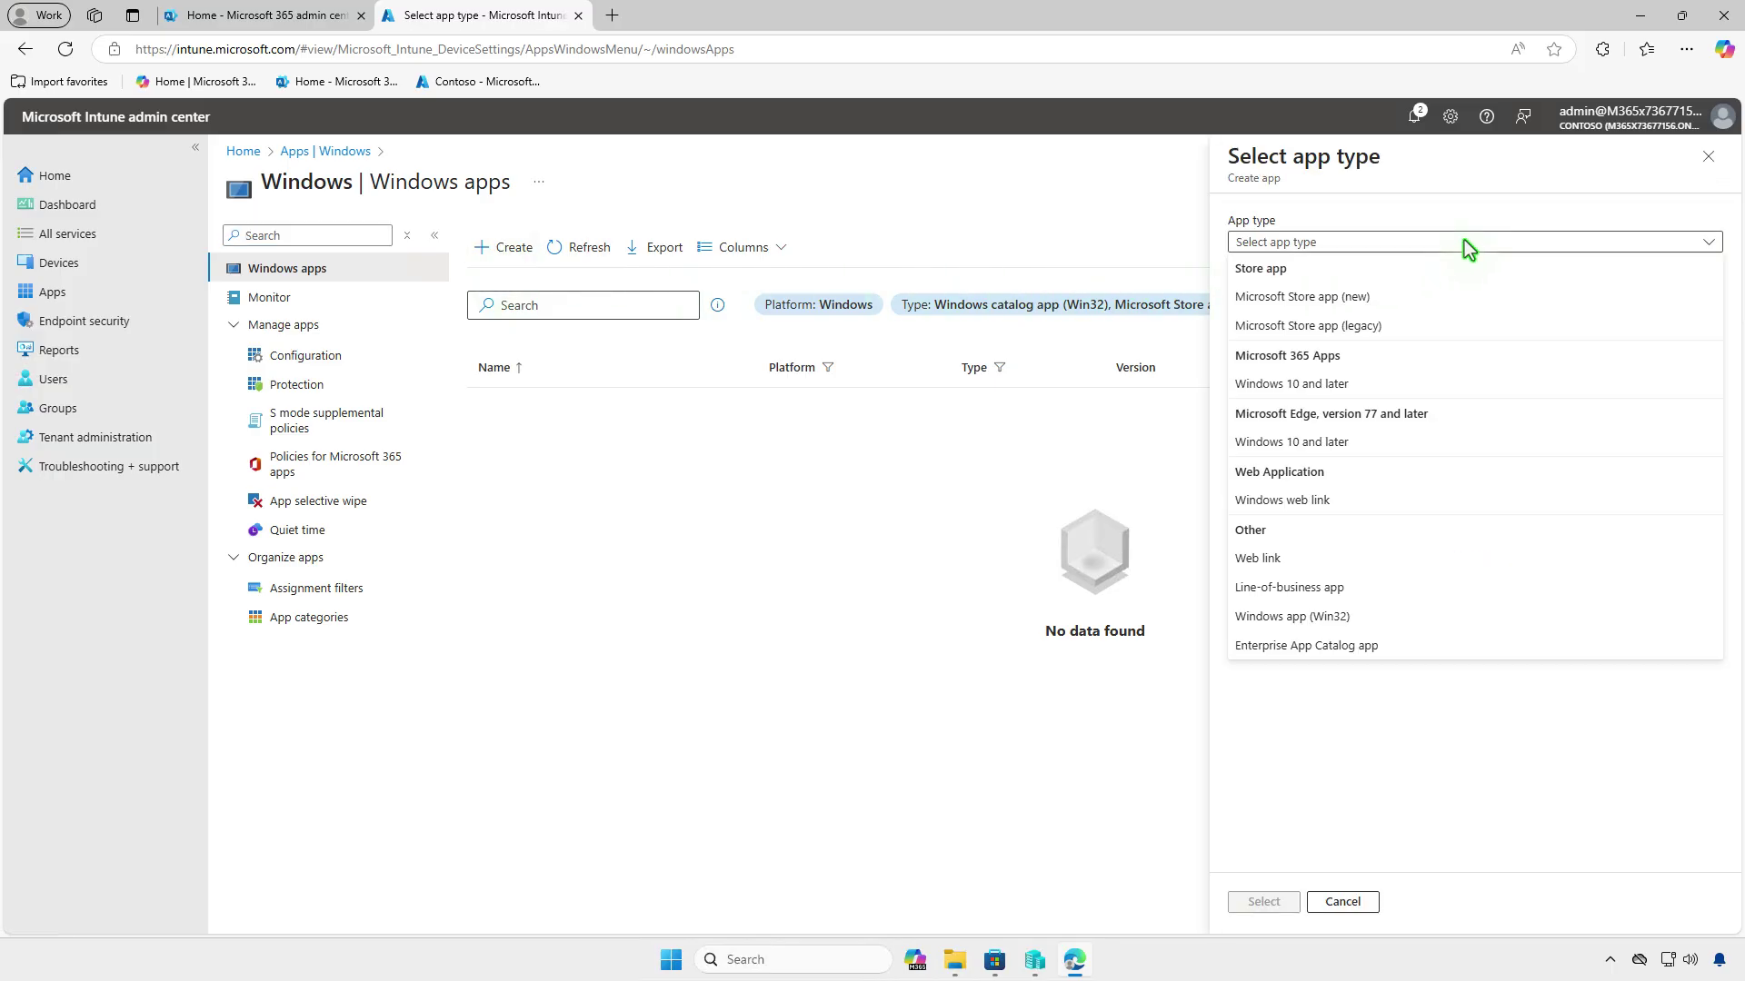
click(1458, 298)
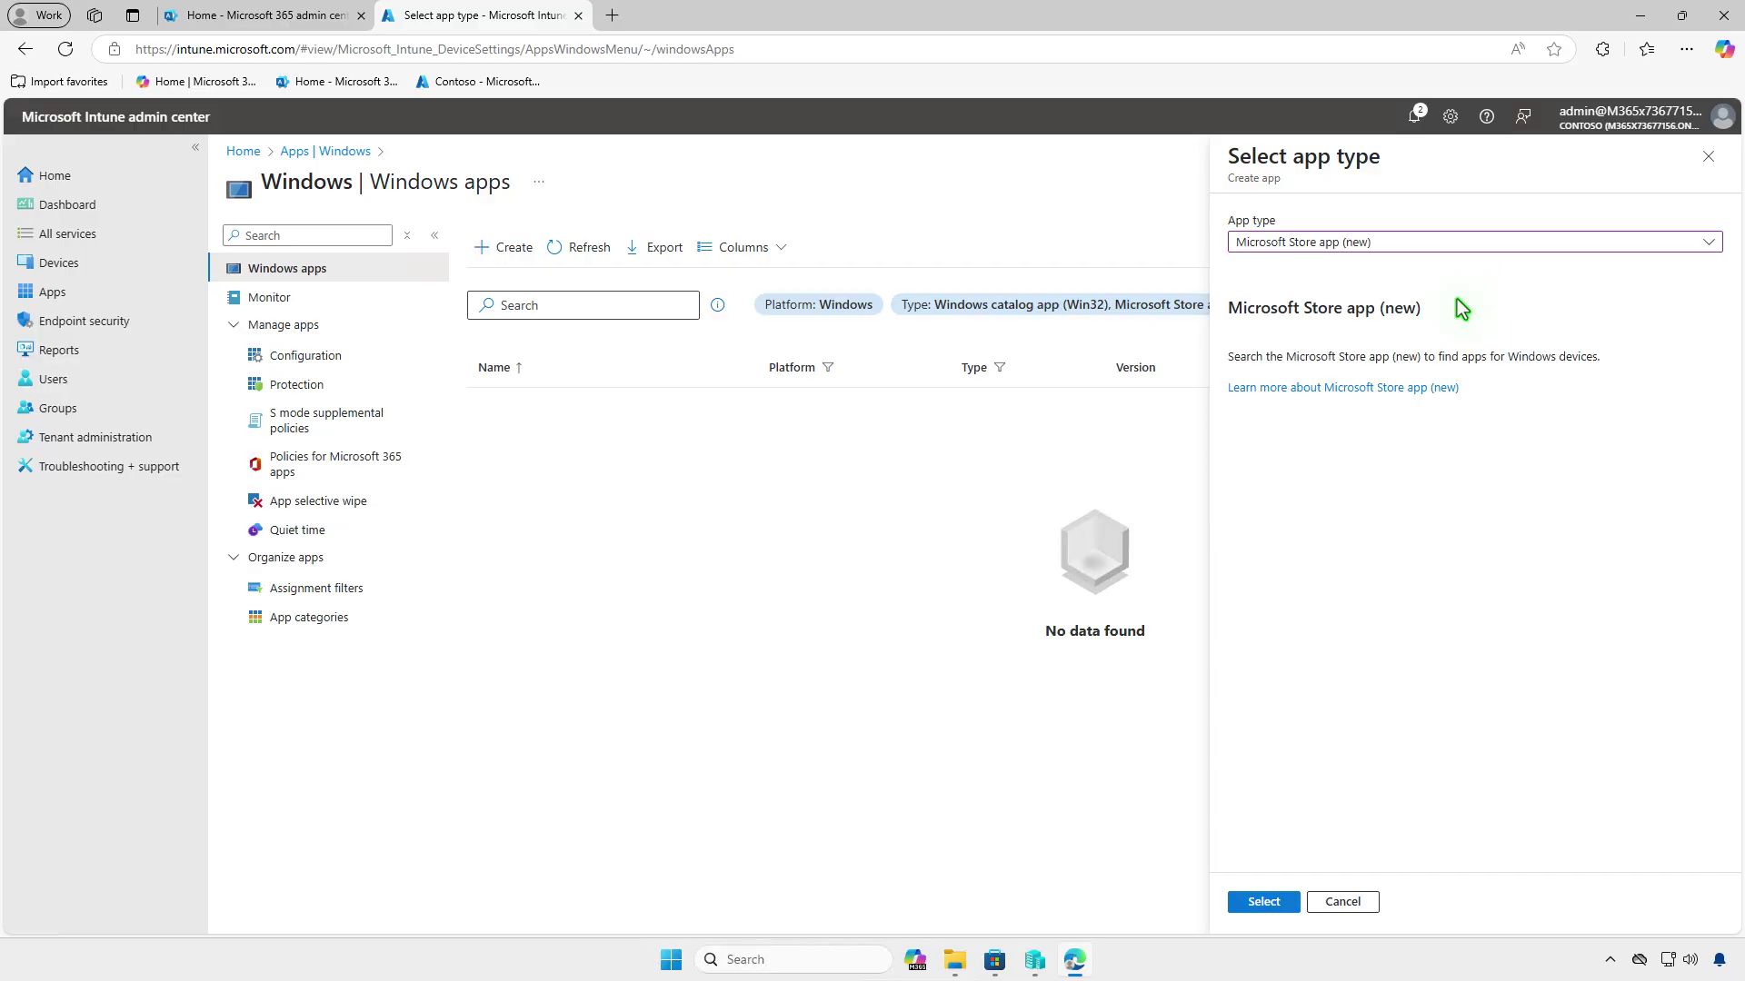
click(1283, 902)
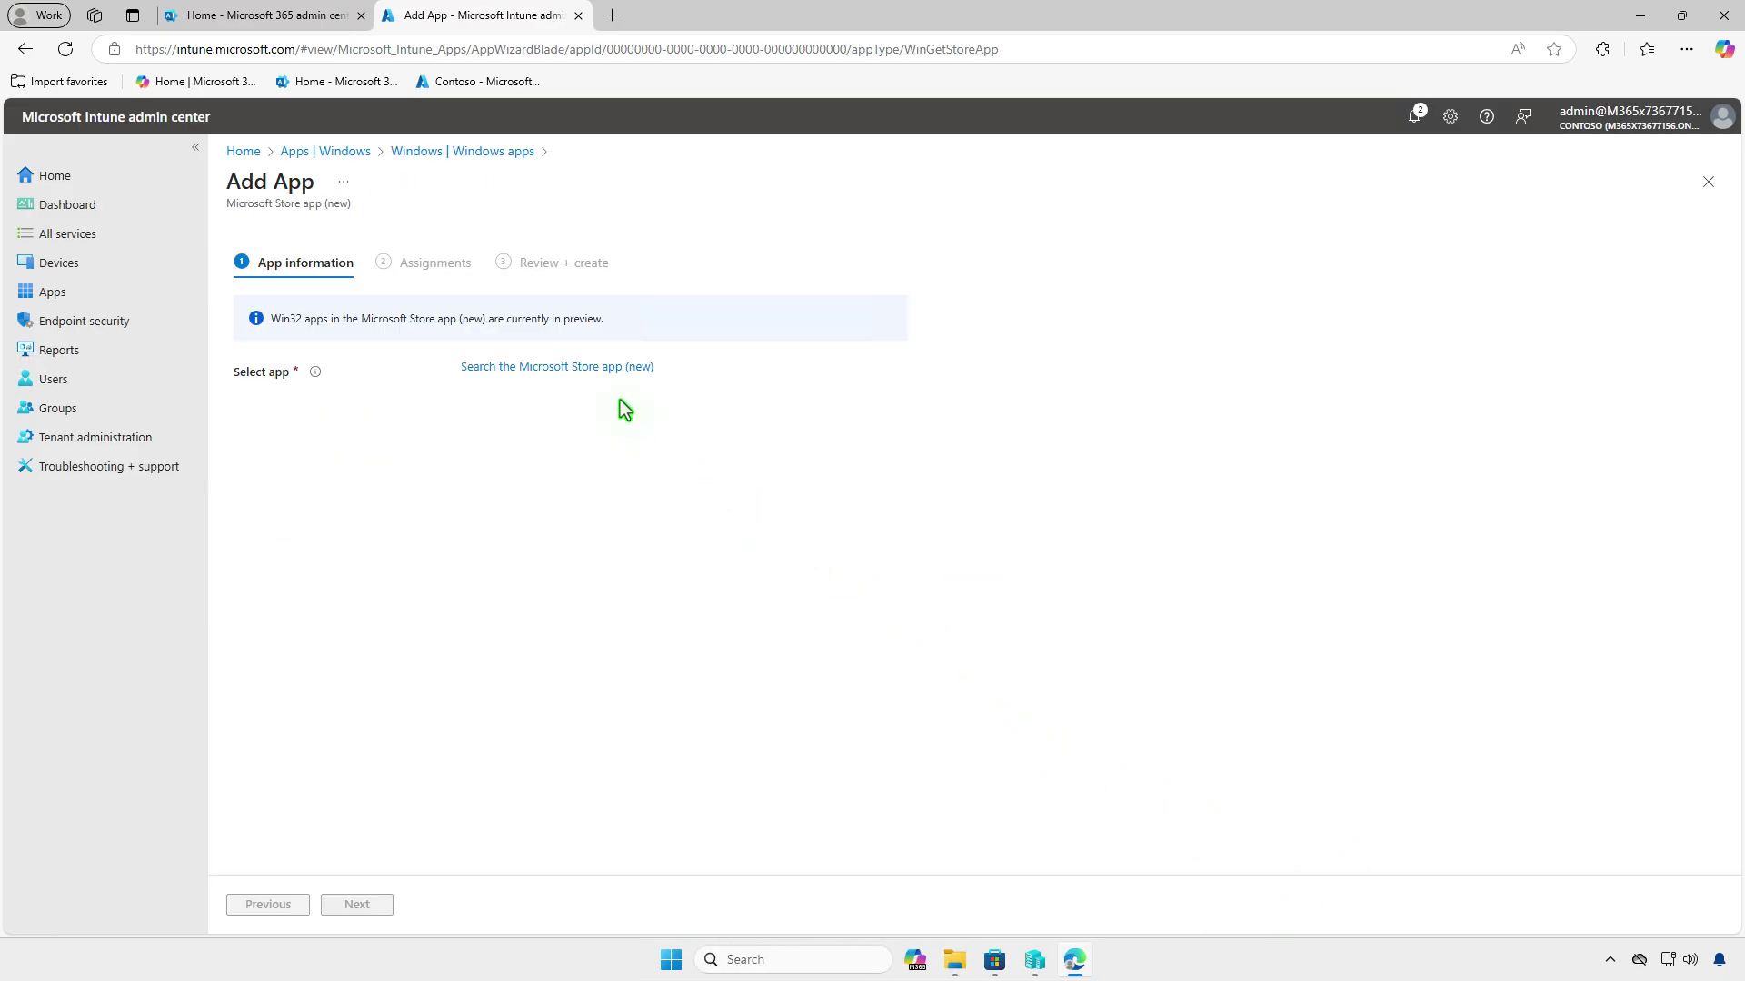
- Search the Microsoft Store for "windows app" and select Windows App published by Microsoft Corp
click(614, 369)
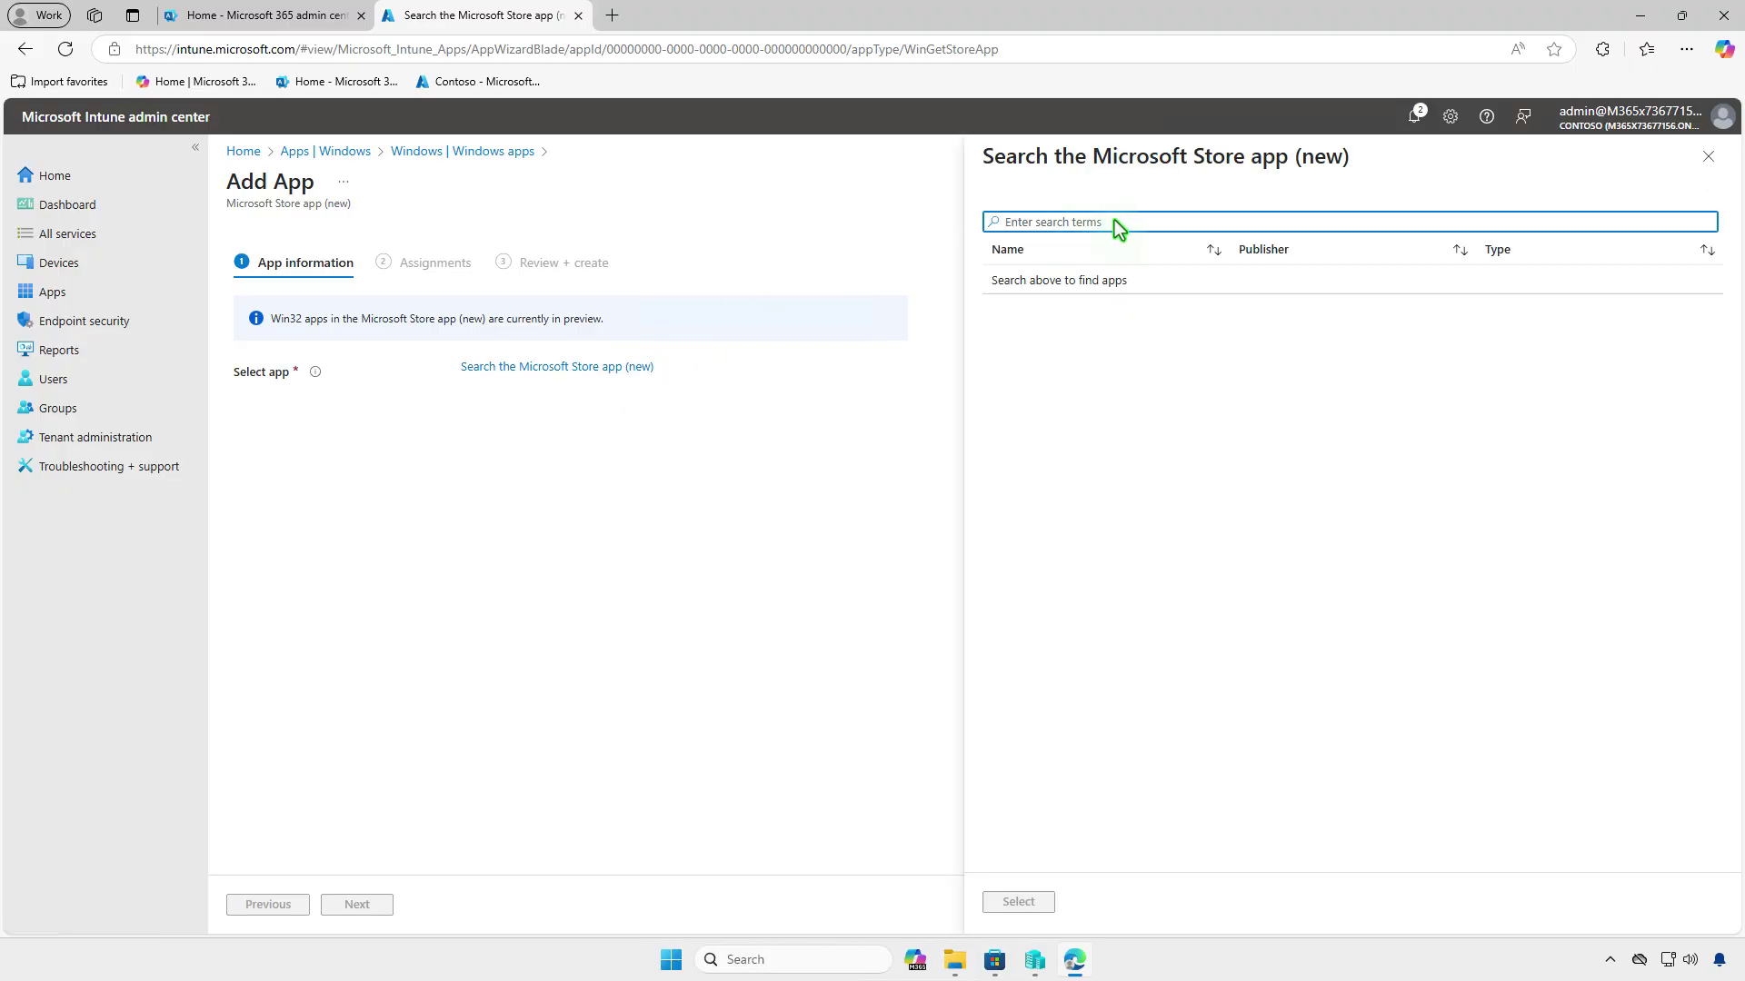
text(windows app)
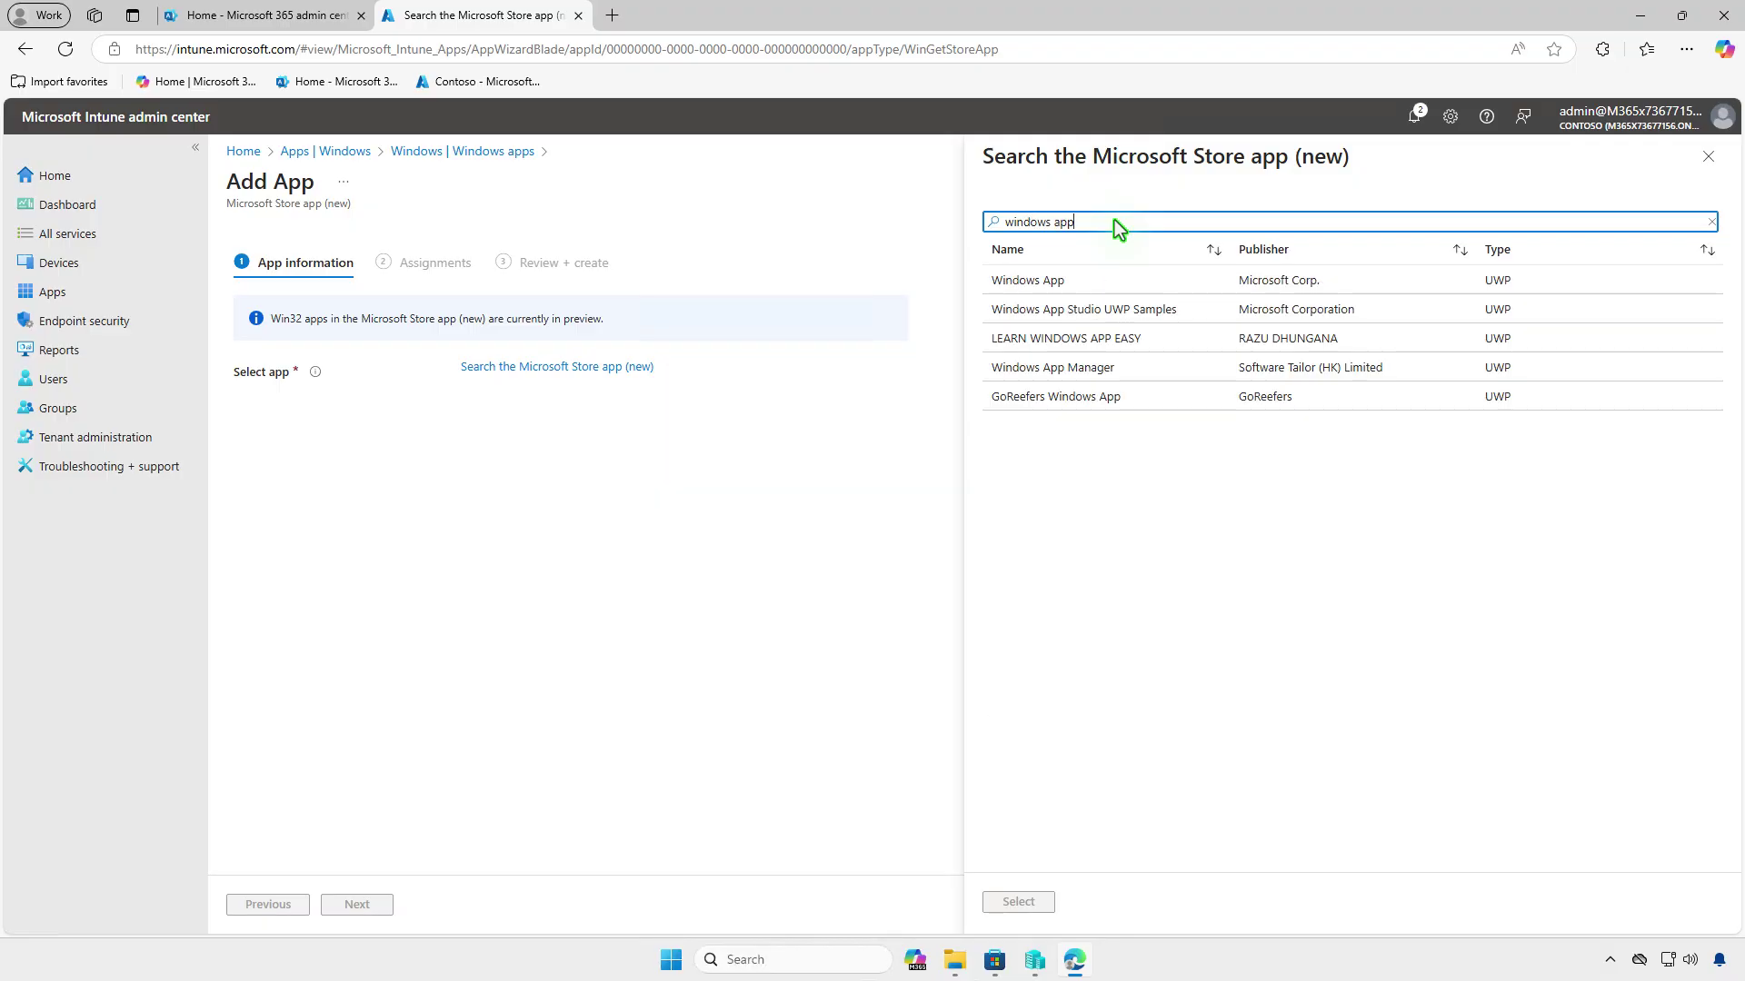
click(1127, 276)
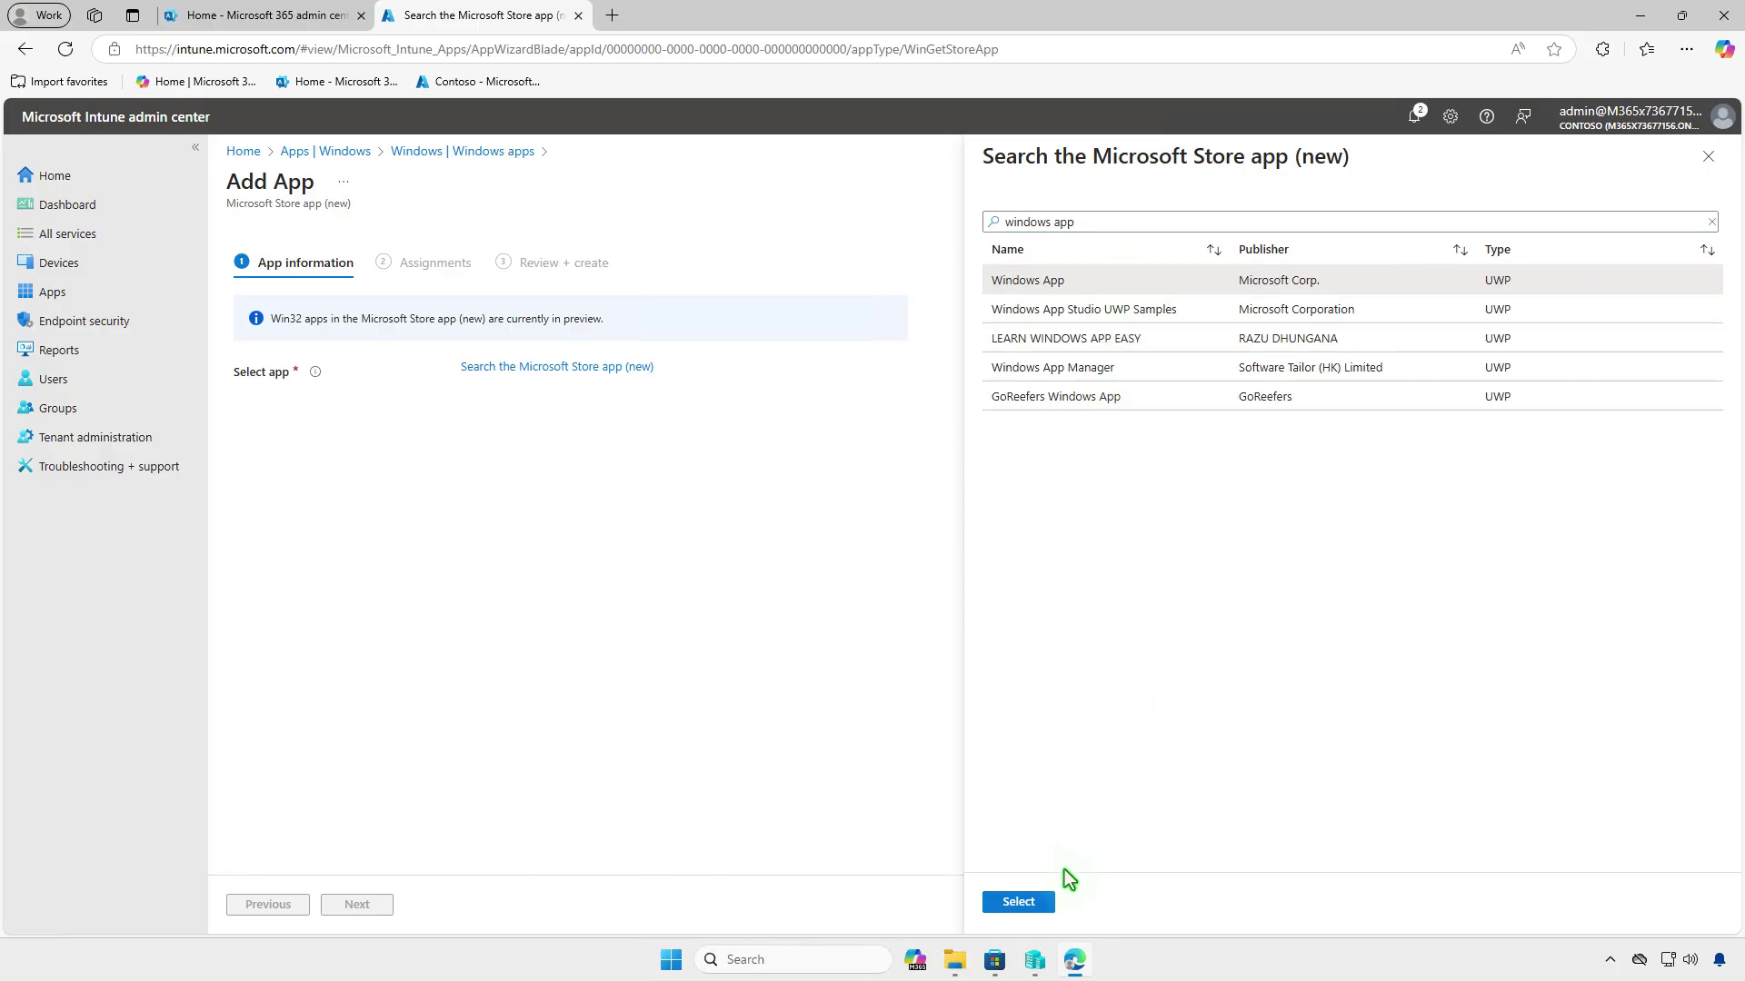
click(1051, 904)
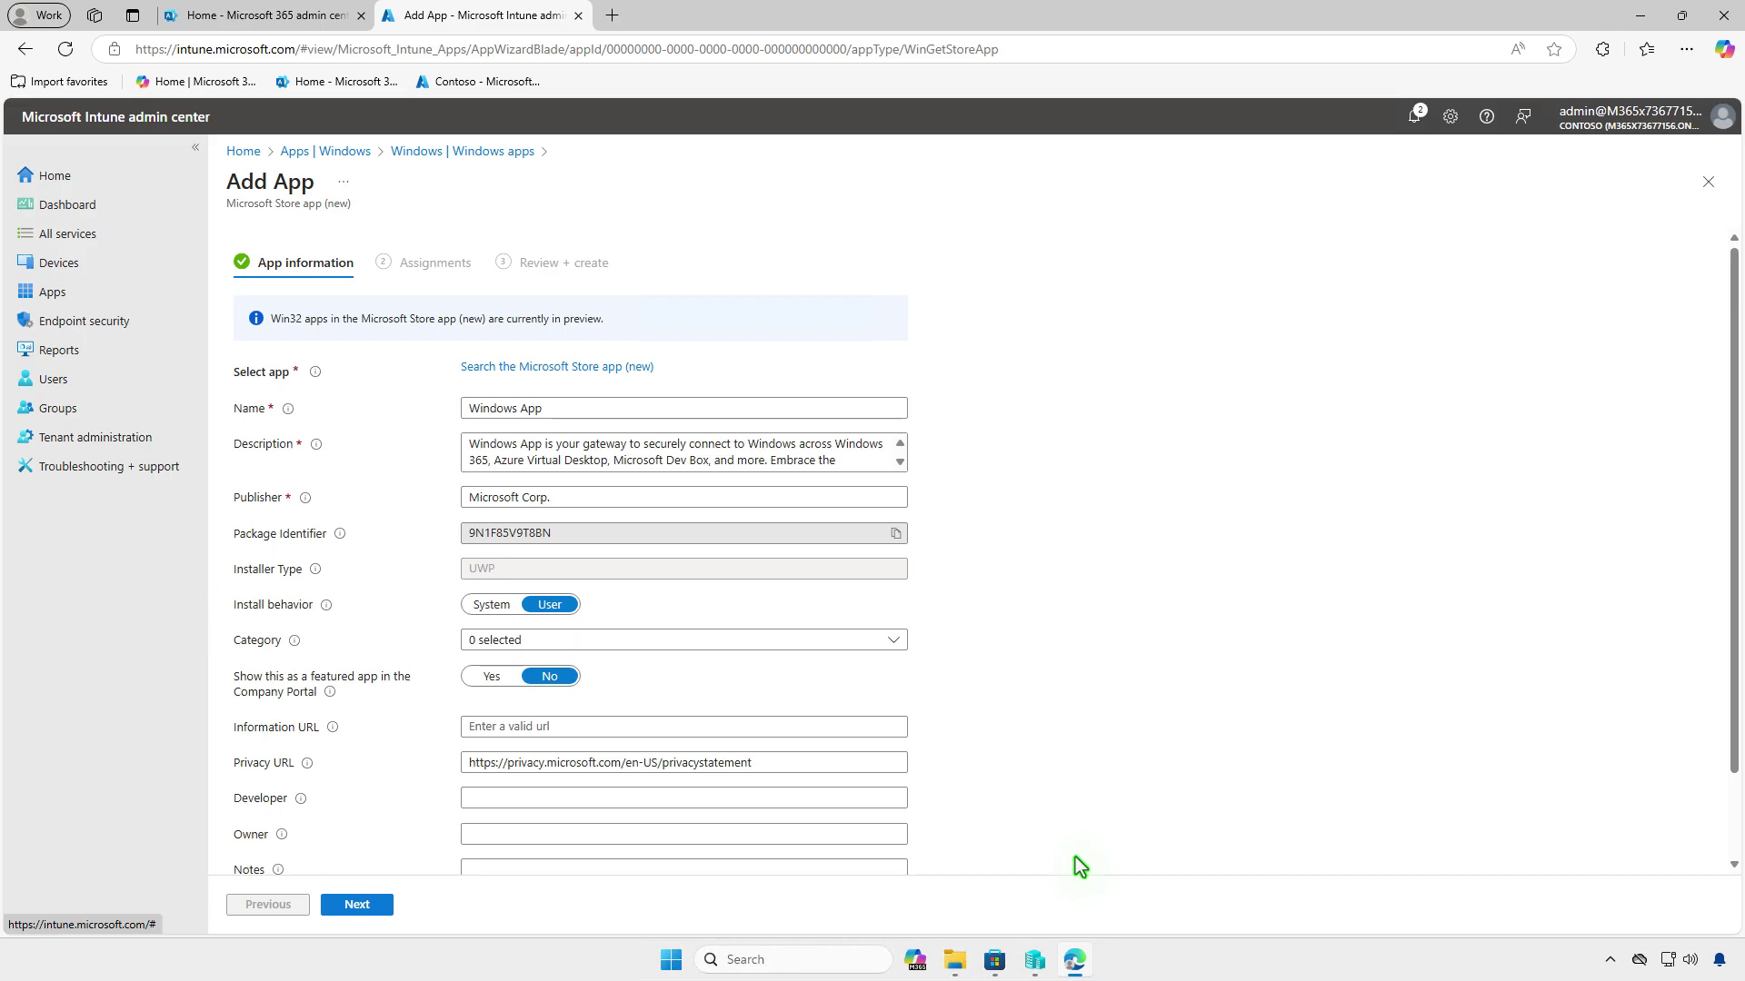
- Upload the PNG image from the Downloads folder as the app's logo
scroll(1043, 798, down, 2)
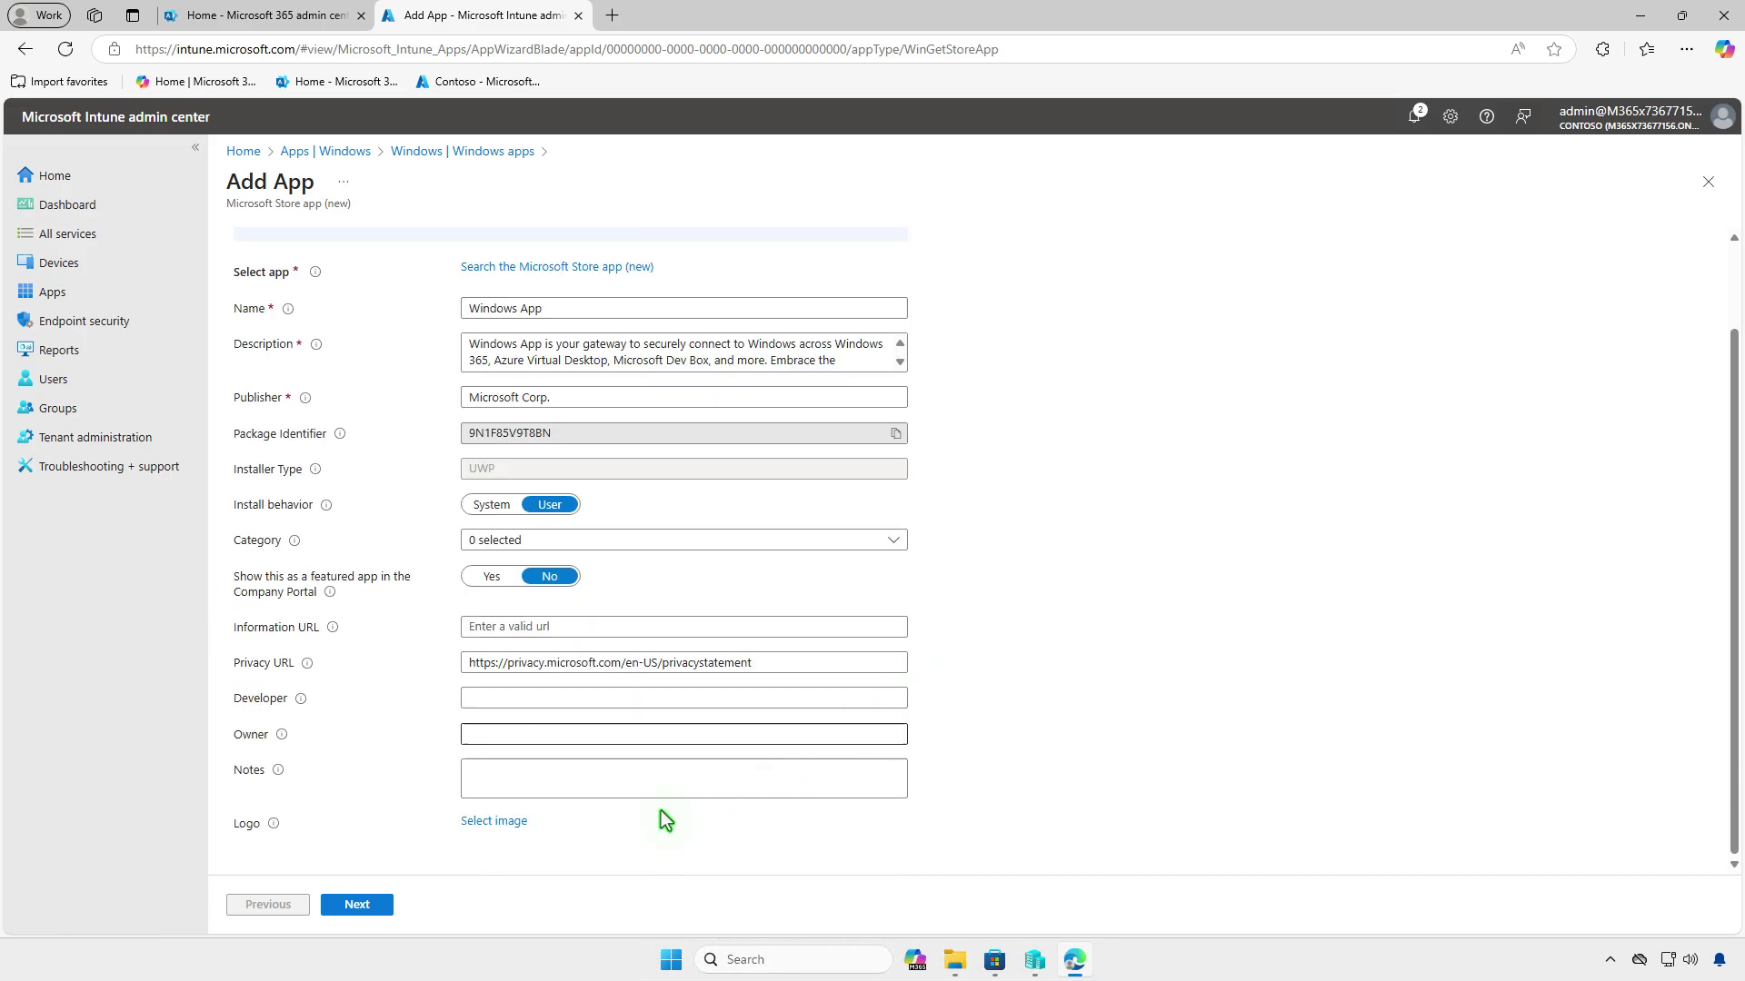
click(495, 821)
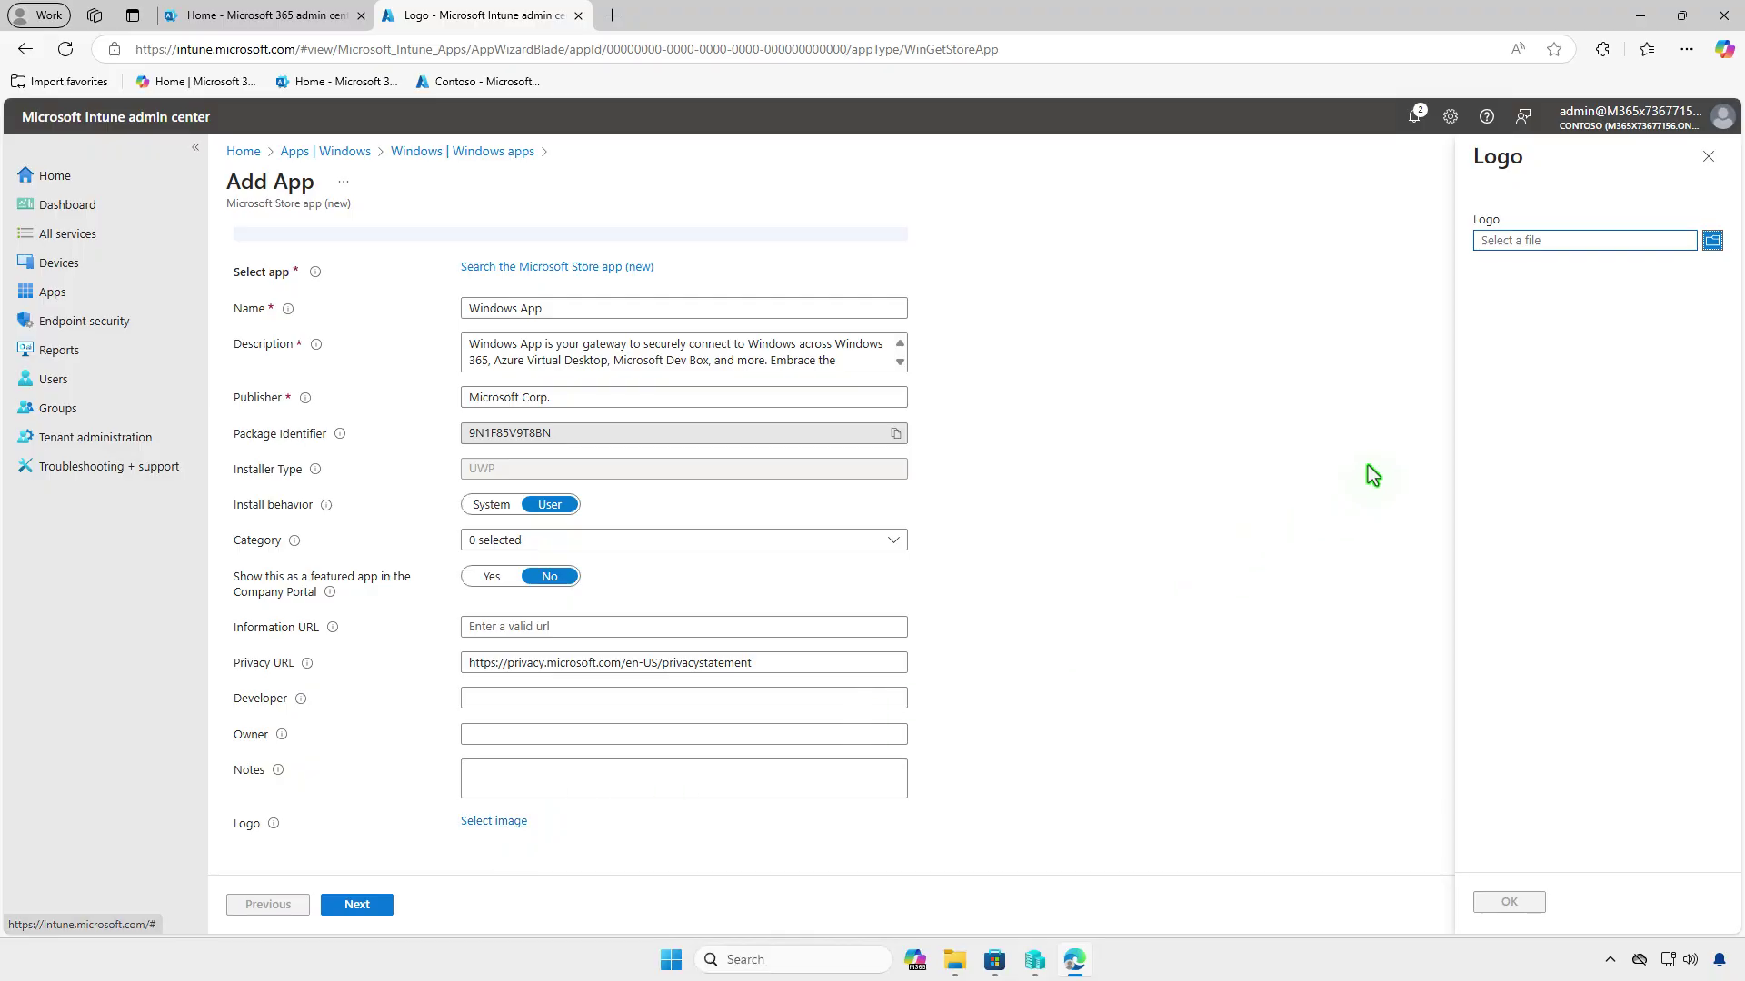
click(1570, 239)
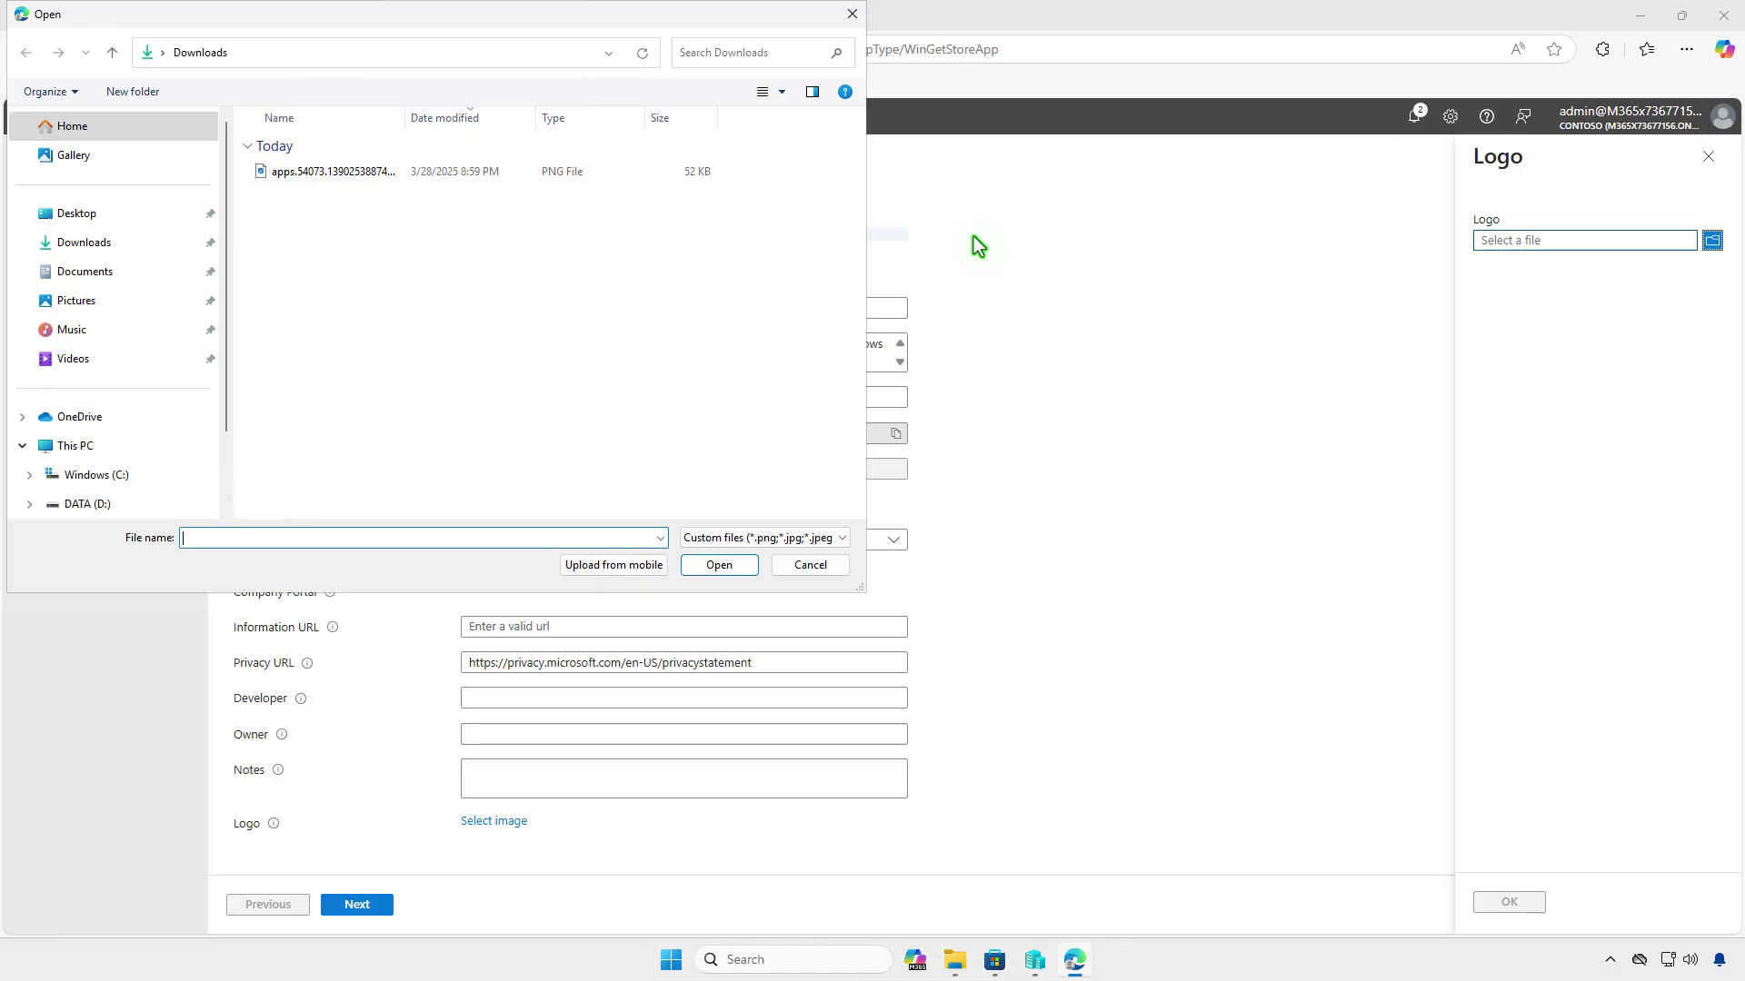
click(514, 172)
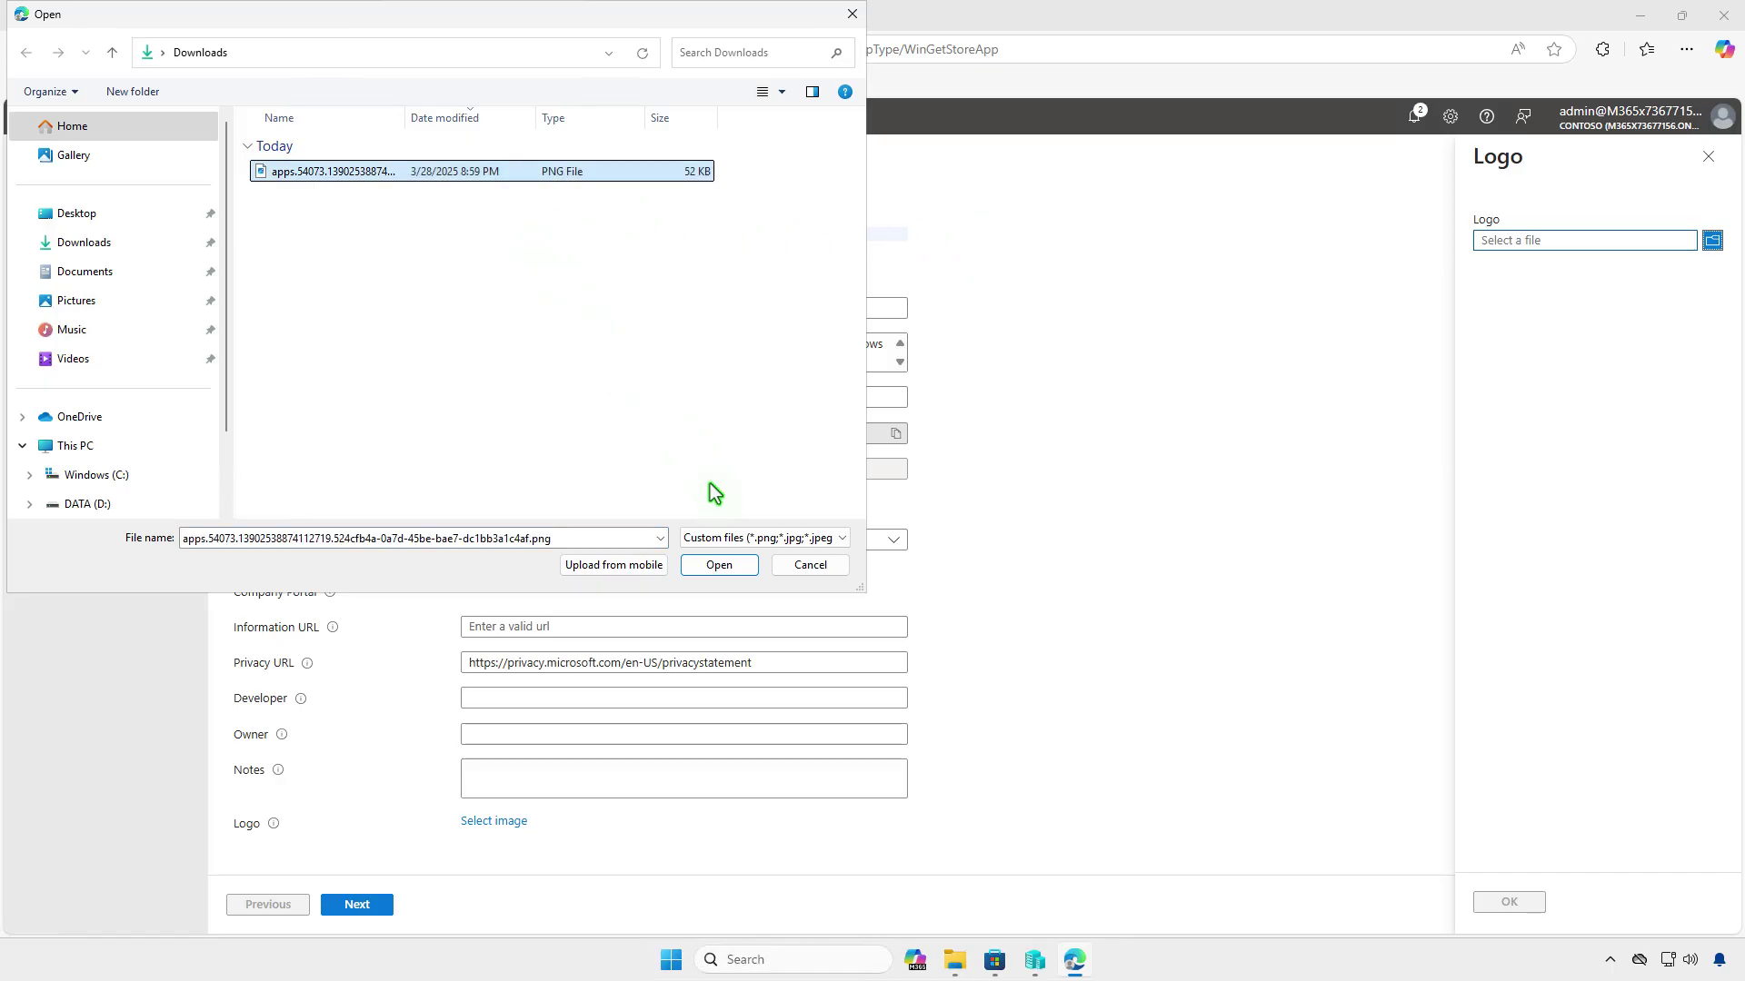
click(718, 564)
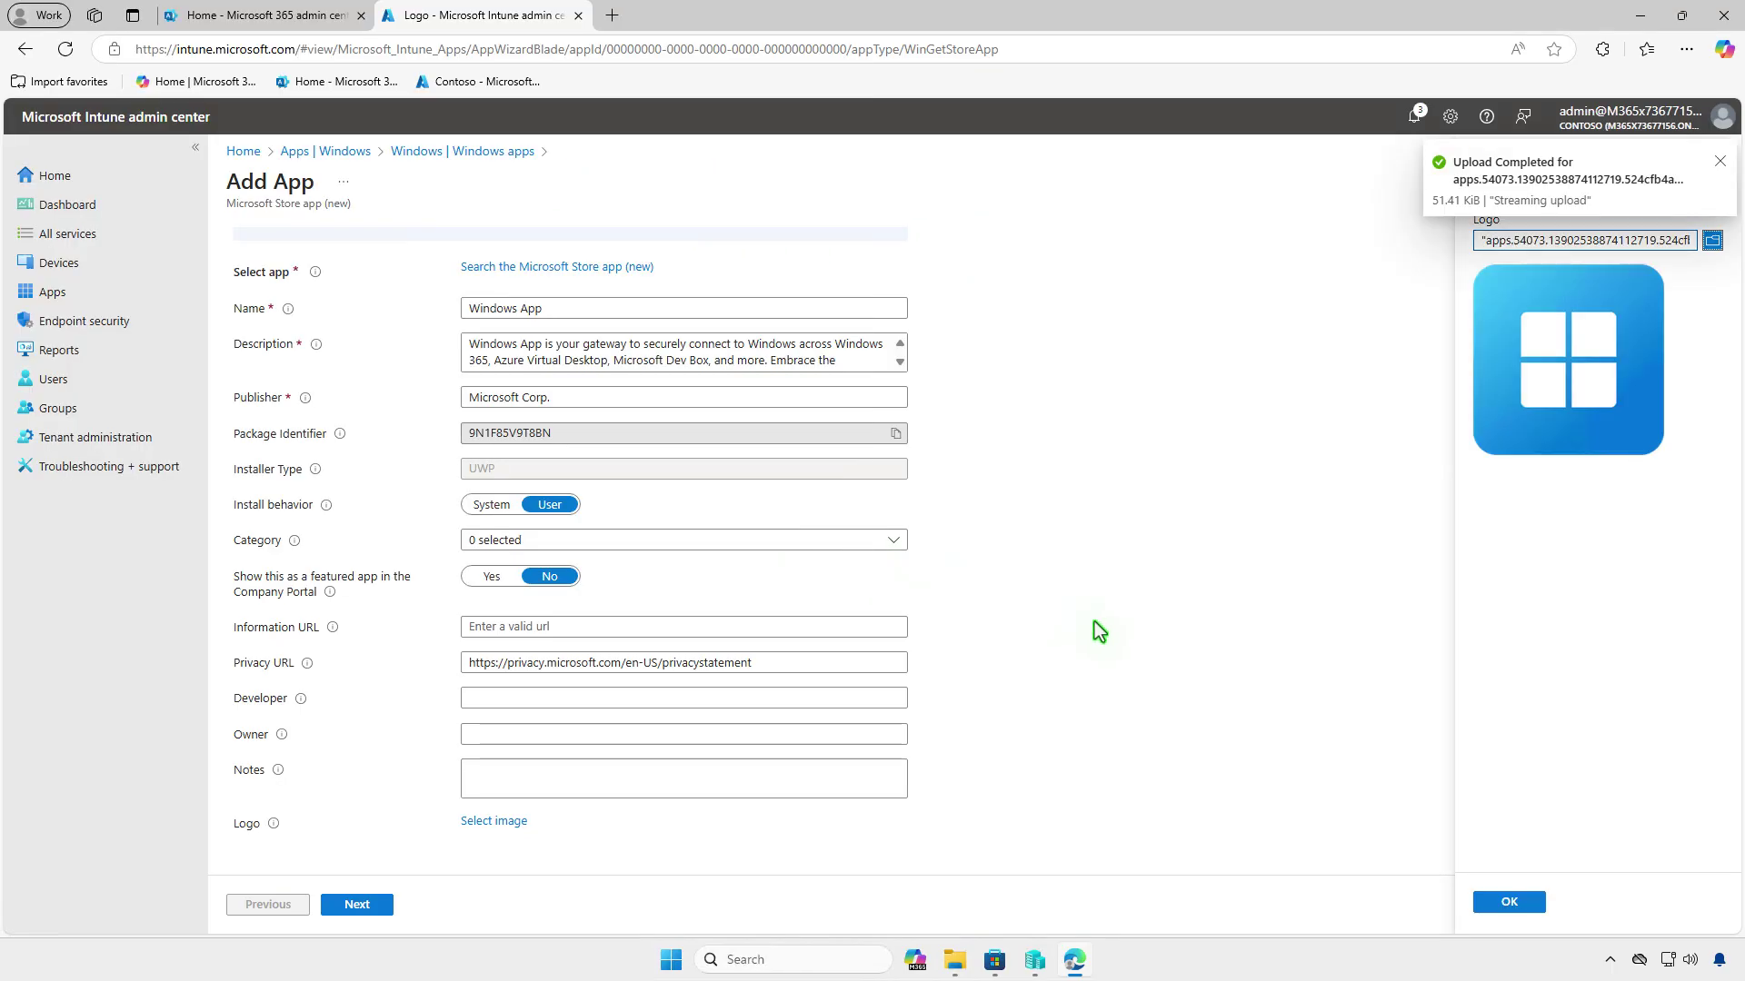
click(1508, 903)
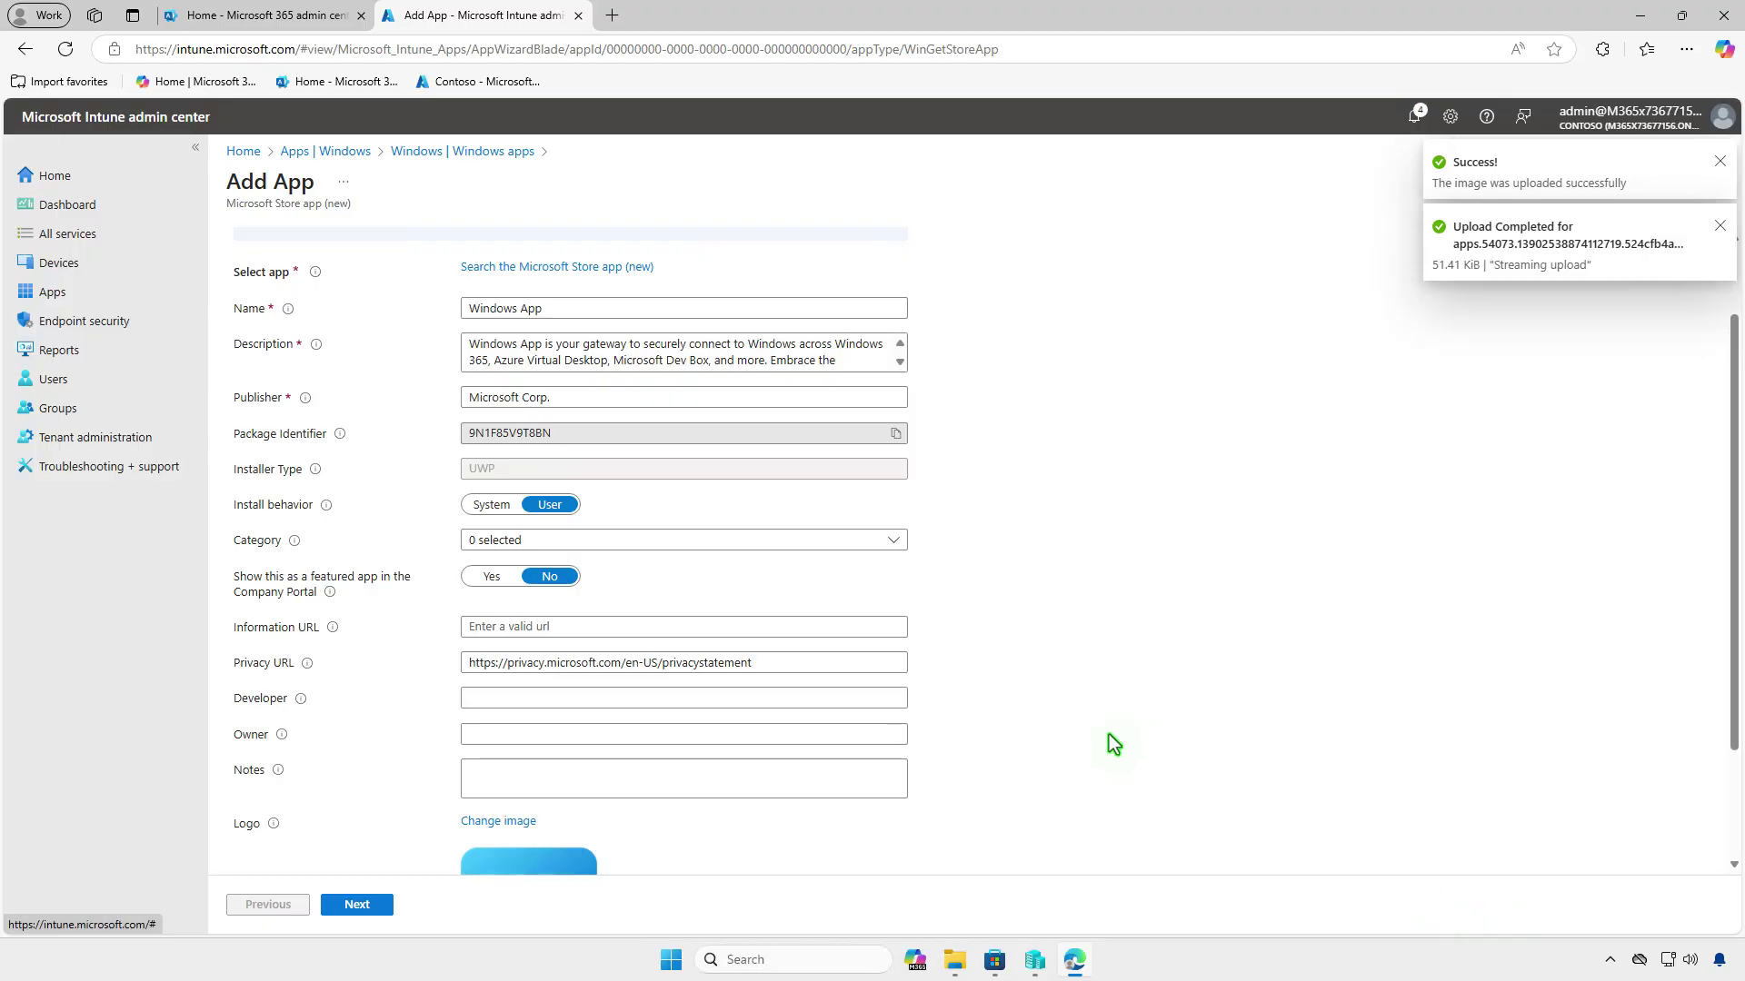
scroll(1103, 737, down, 2)
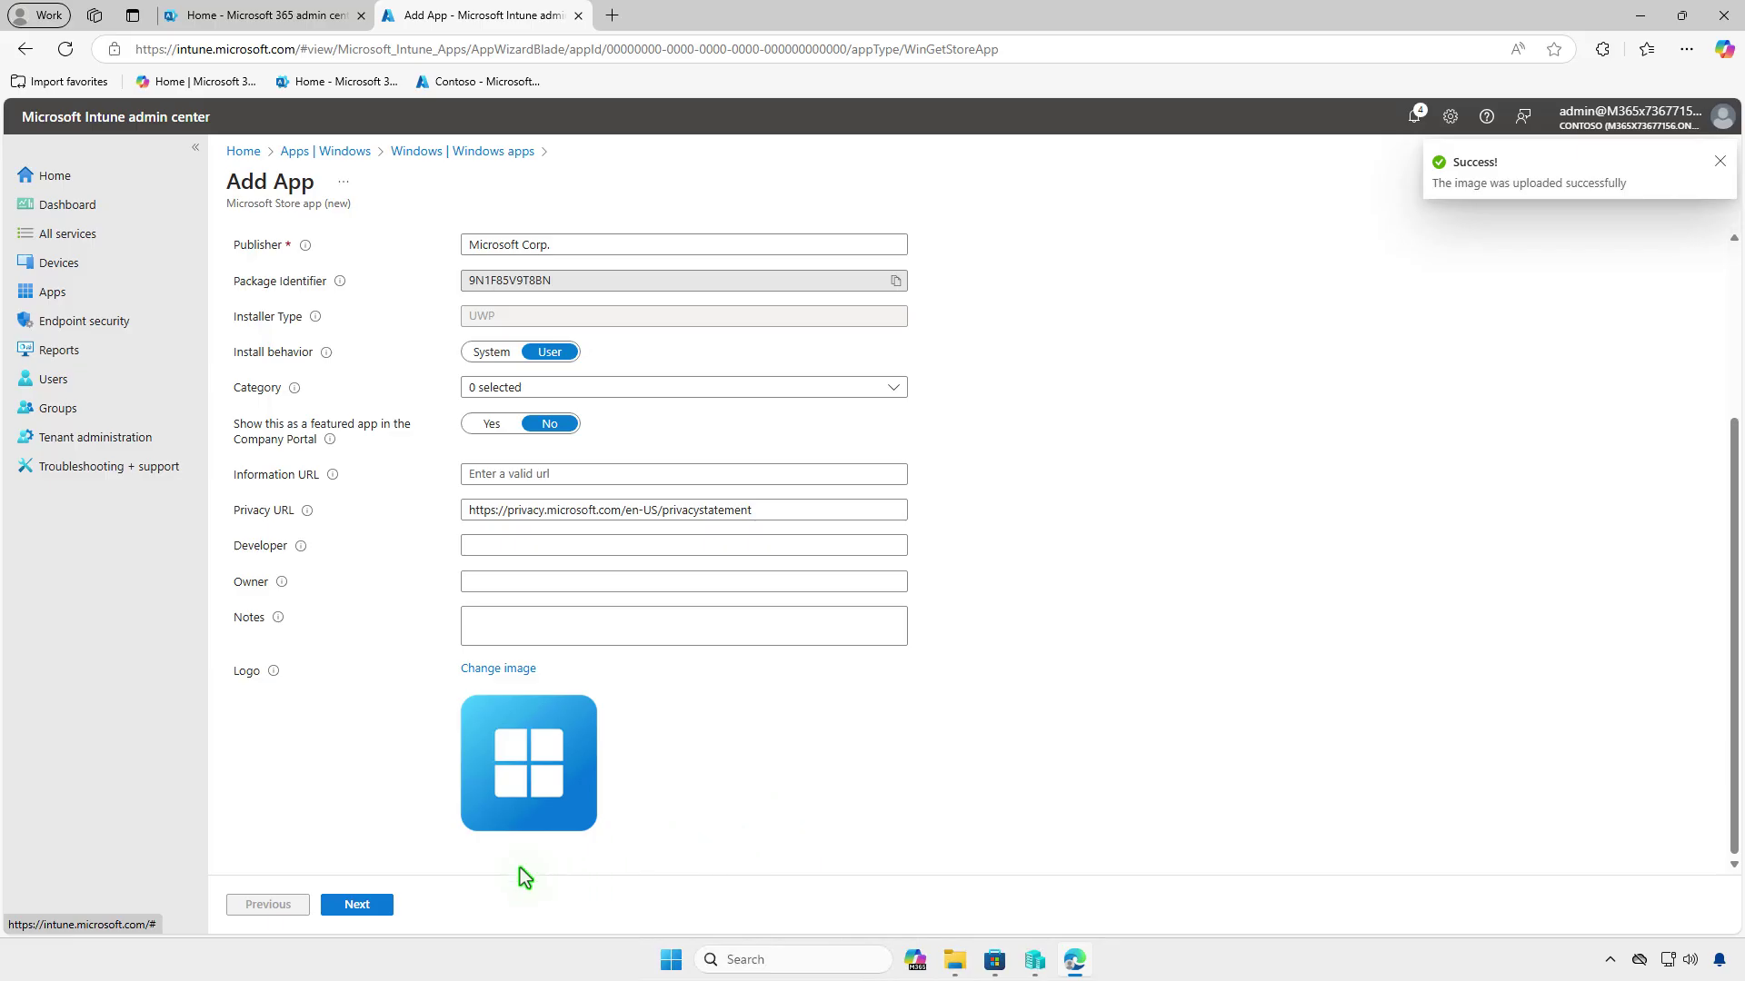
- Assign the app as required to the Test_Devices group and create the app
click(383, 905)
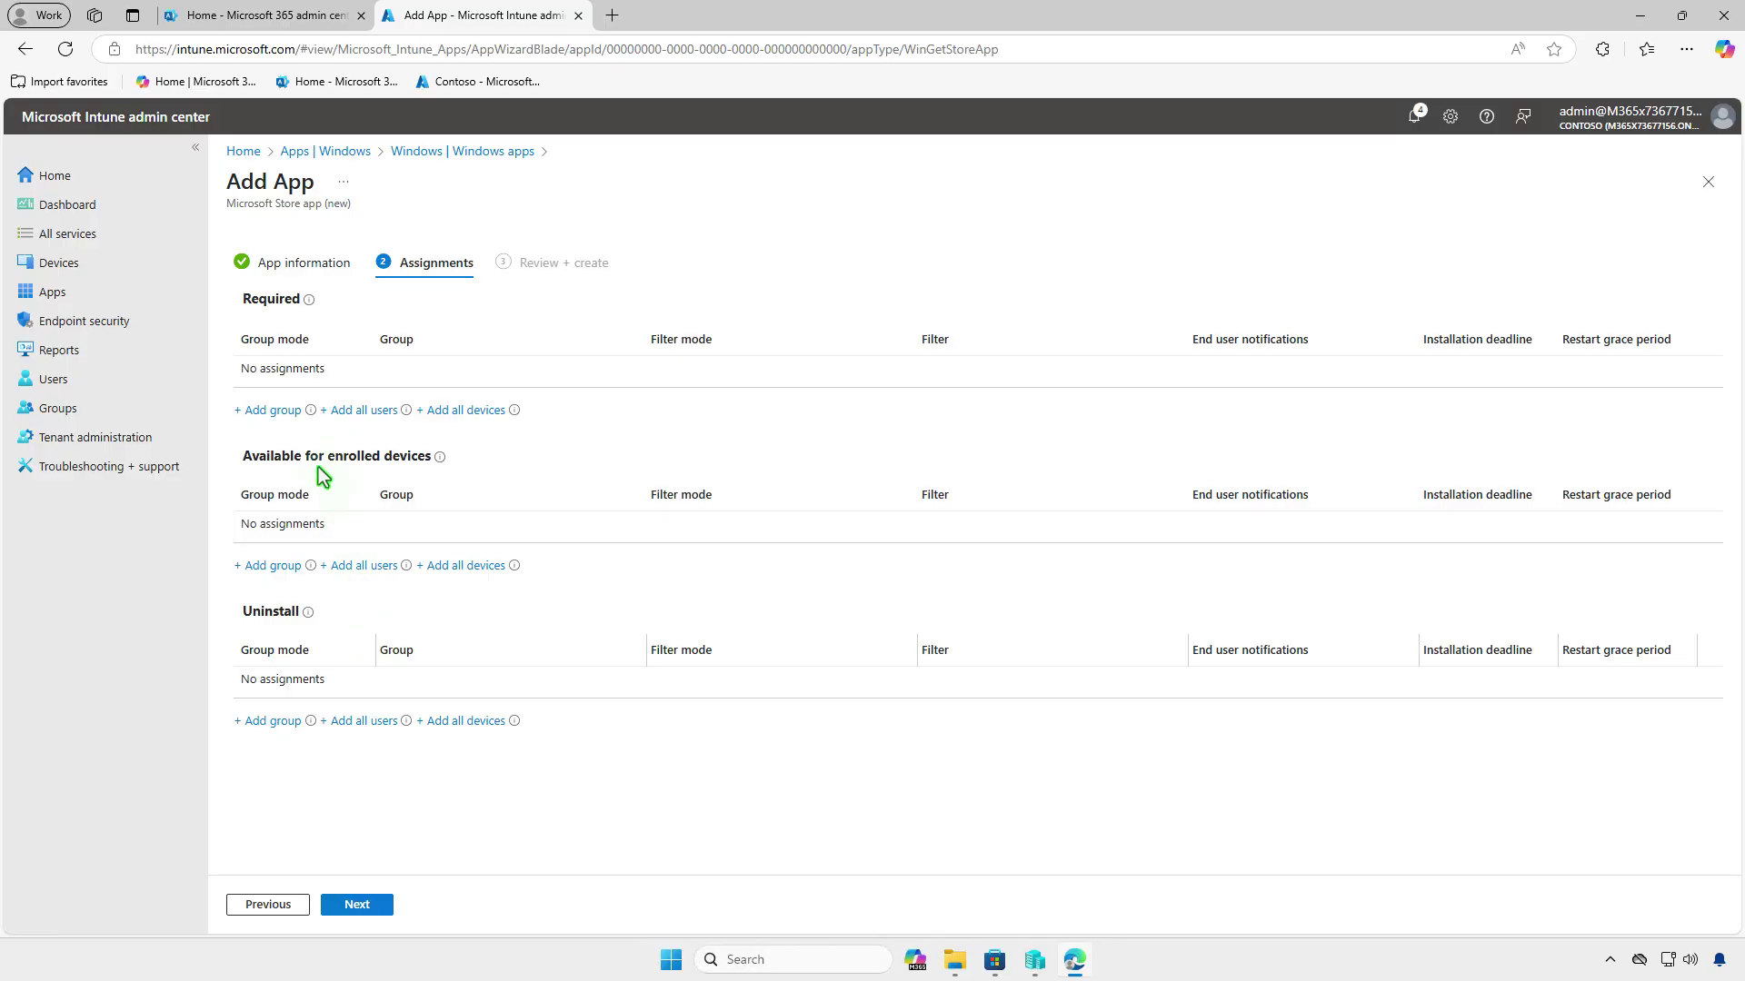
click(291, 416)
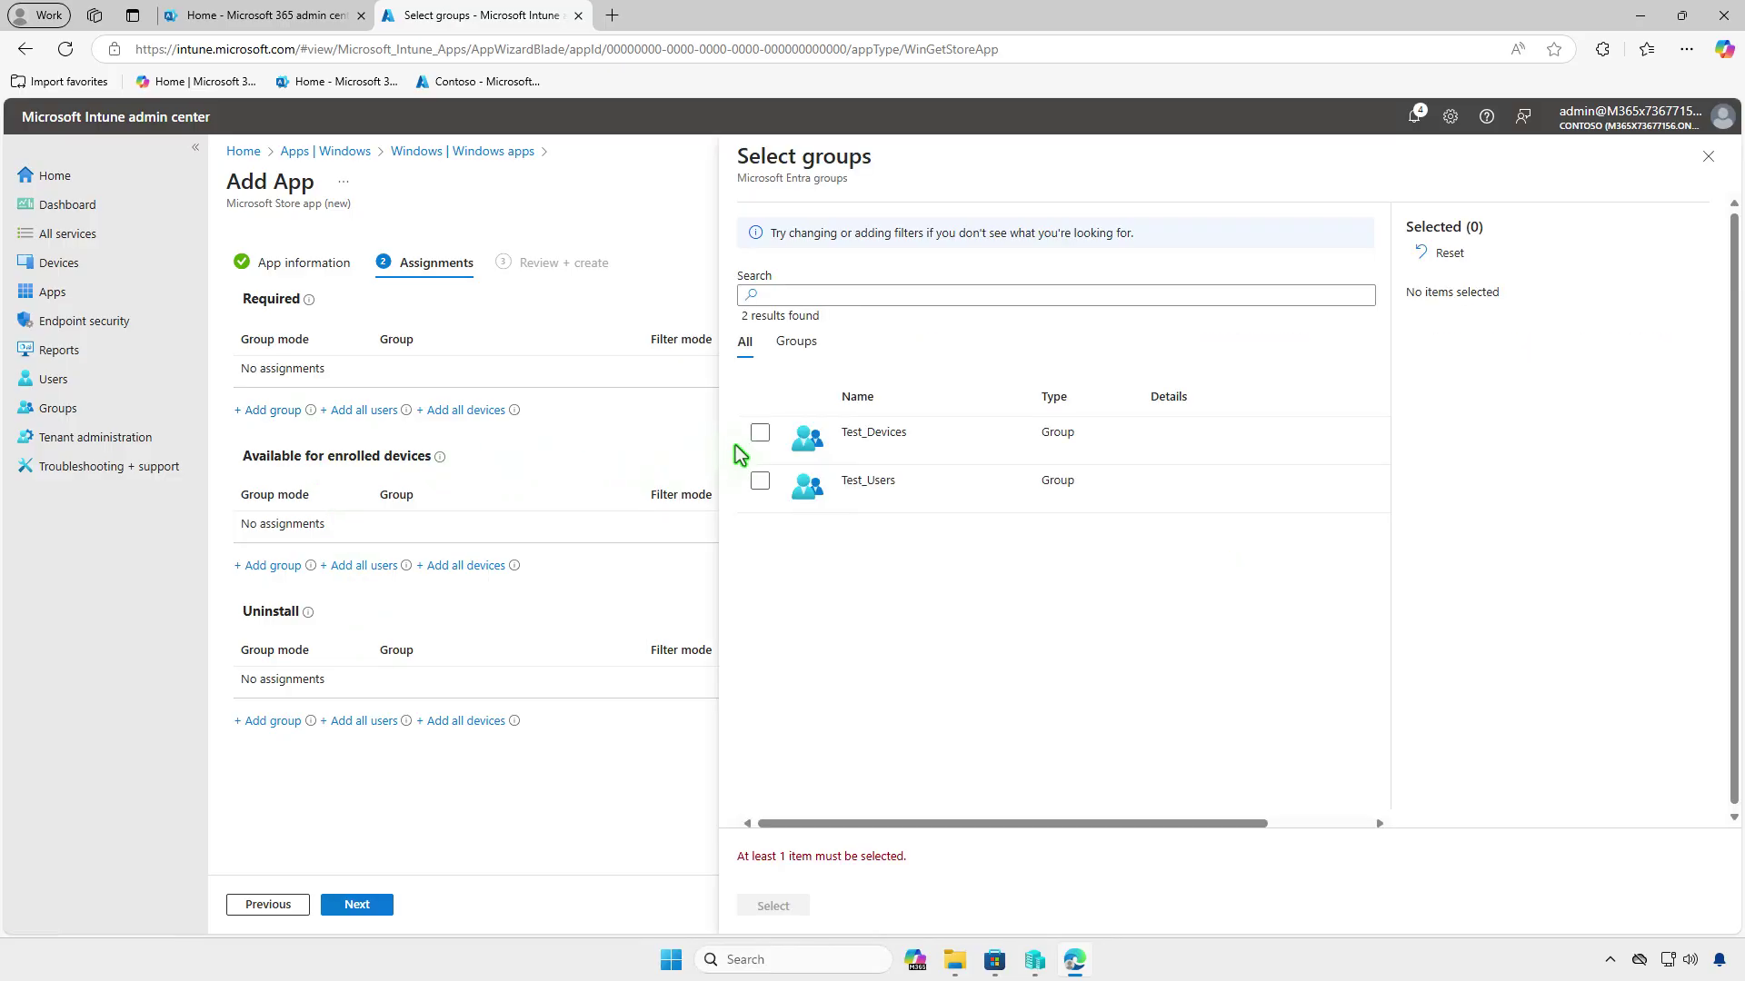
click(759, 434)
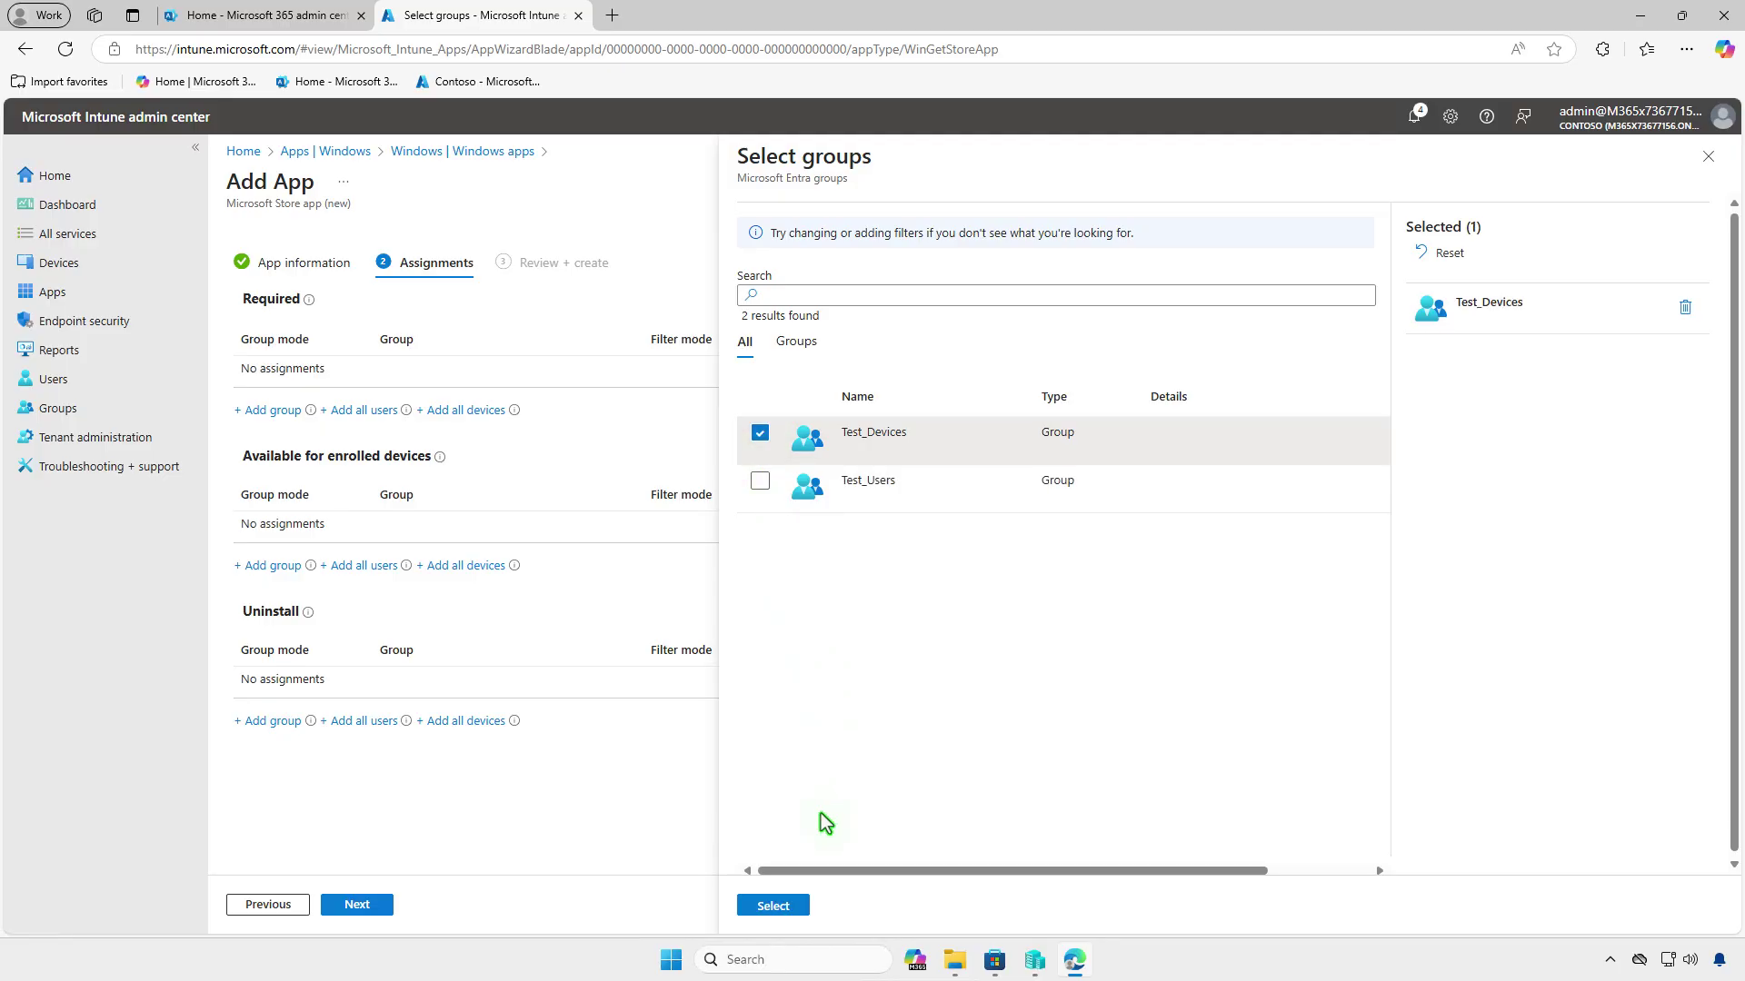
click(773, 906)
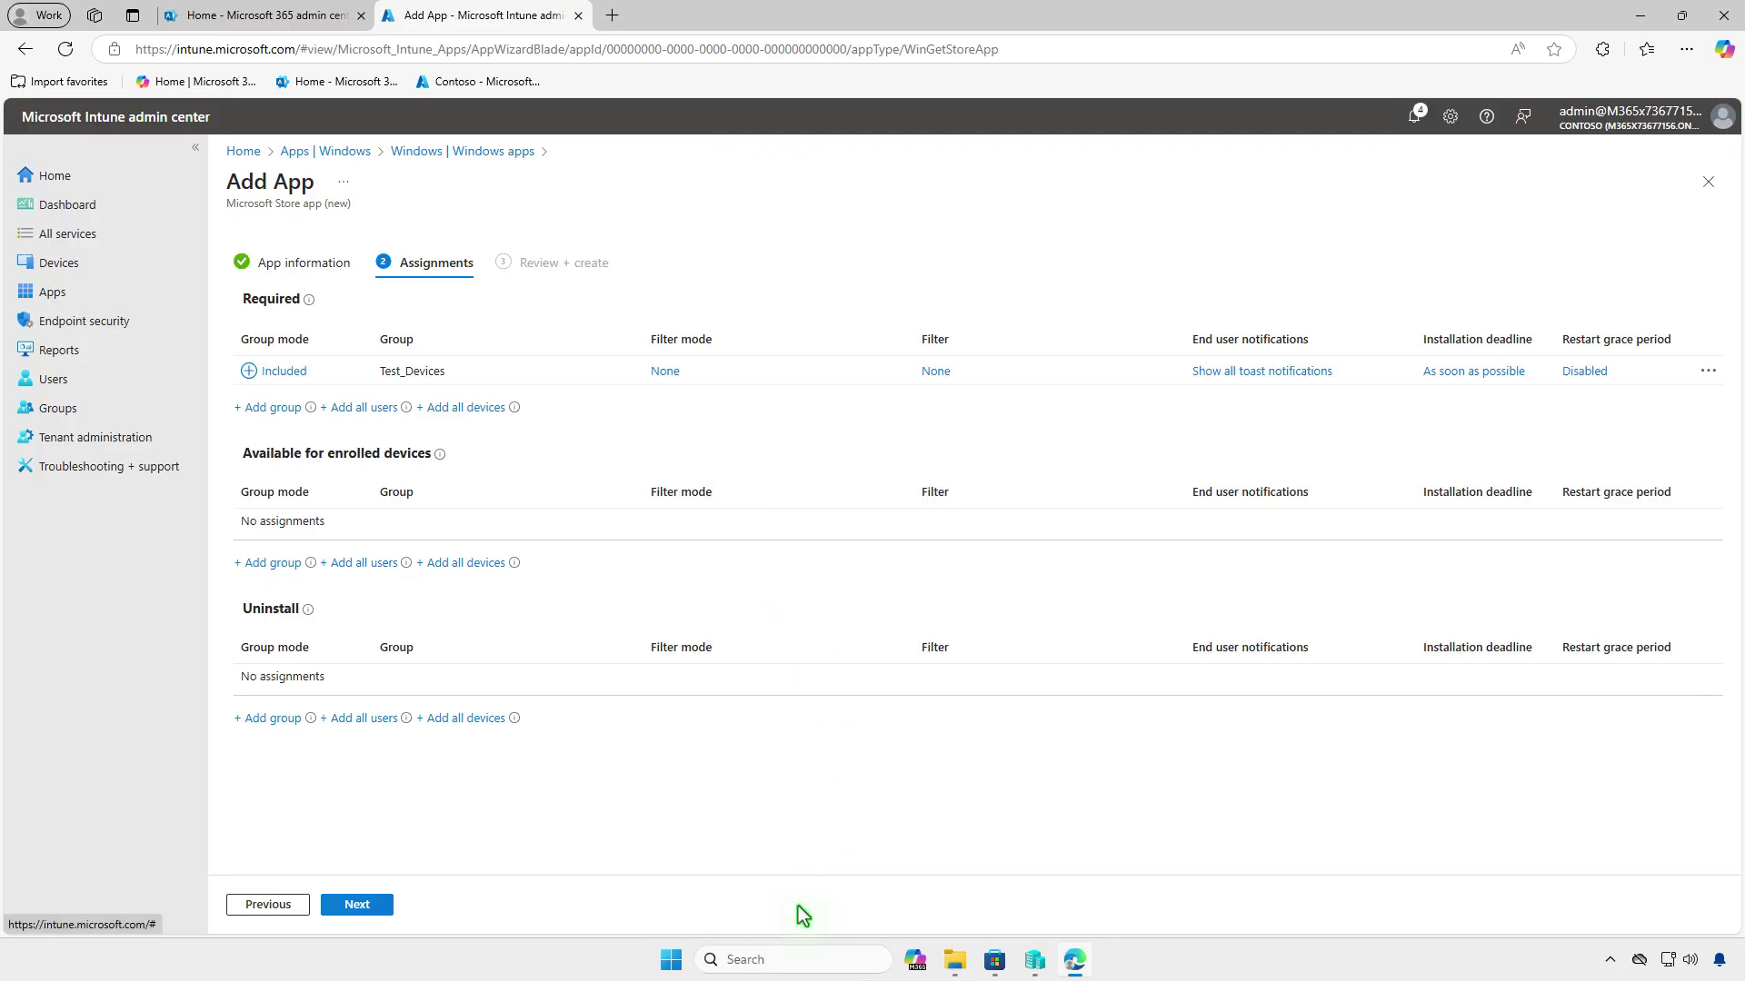
click(381, 906)
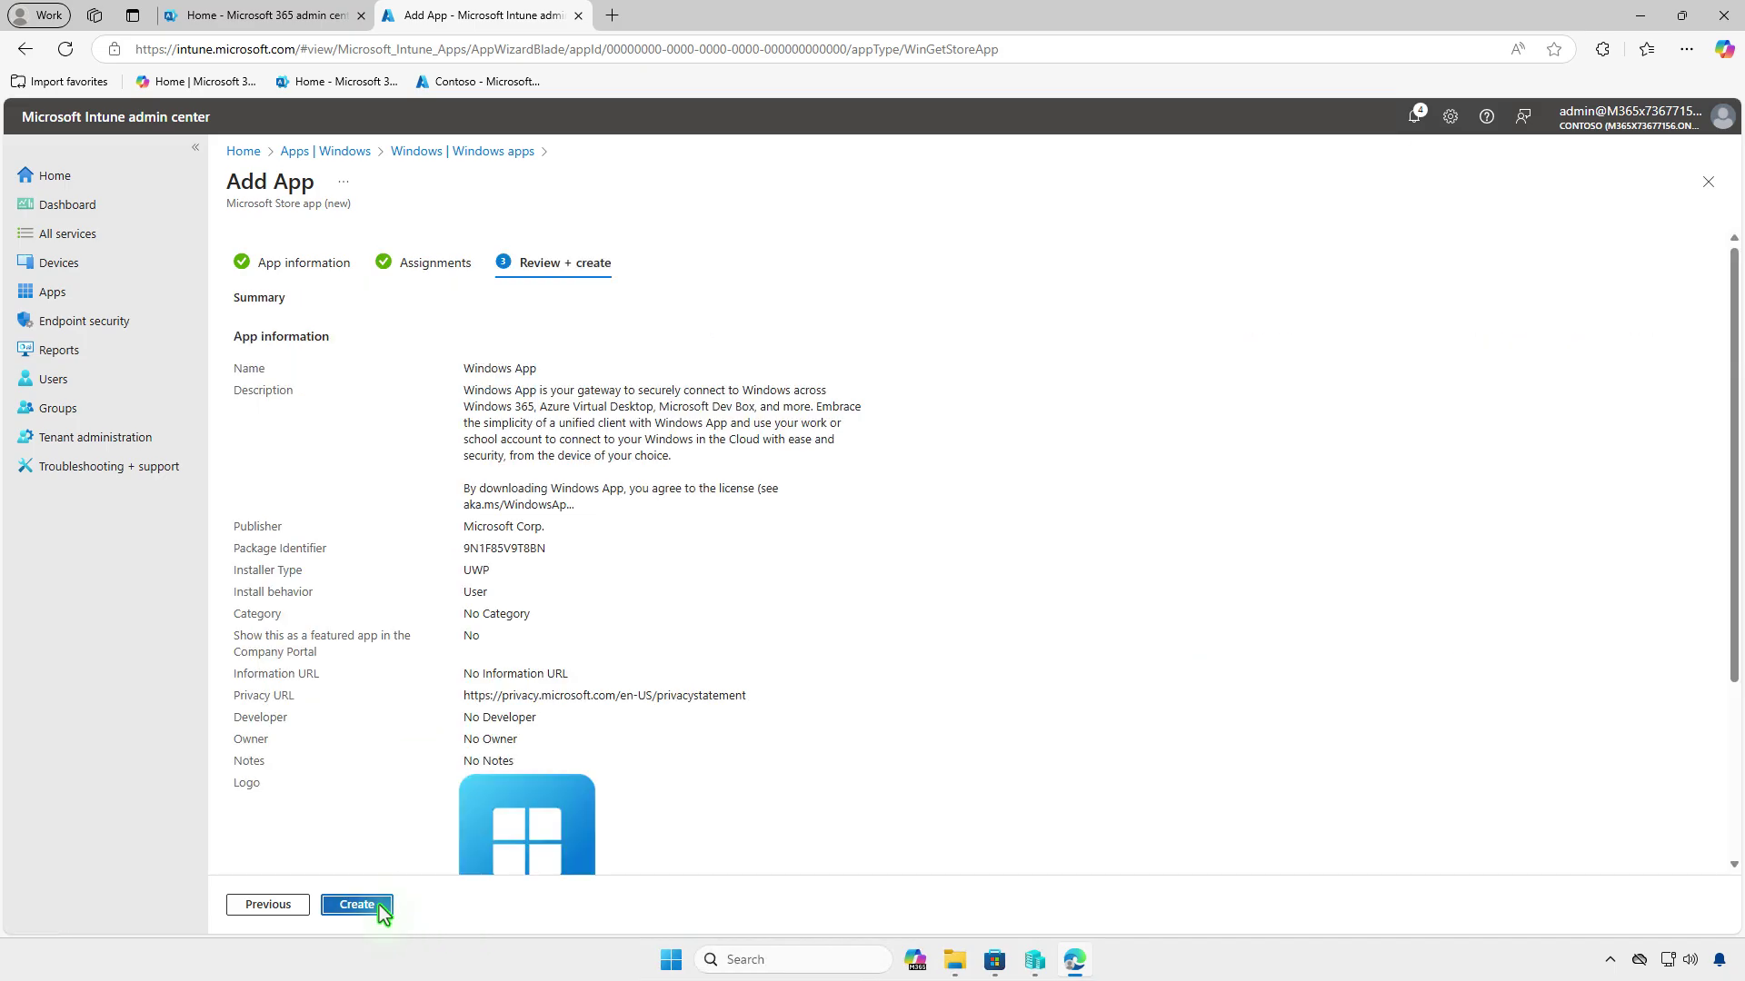
click(379, 906)
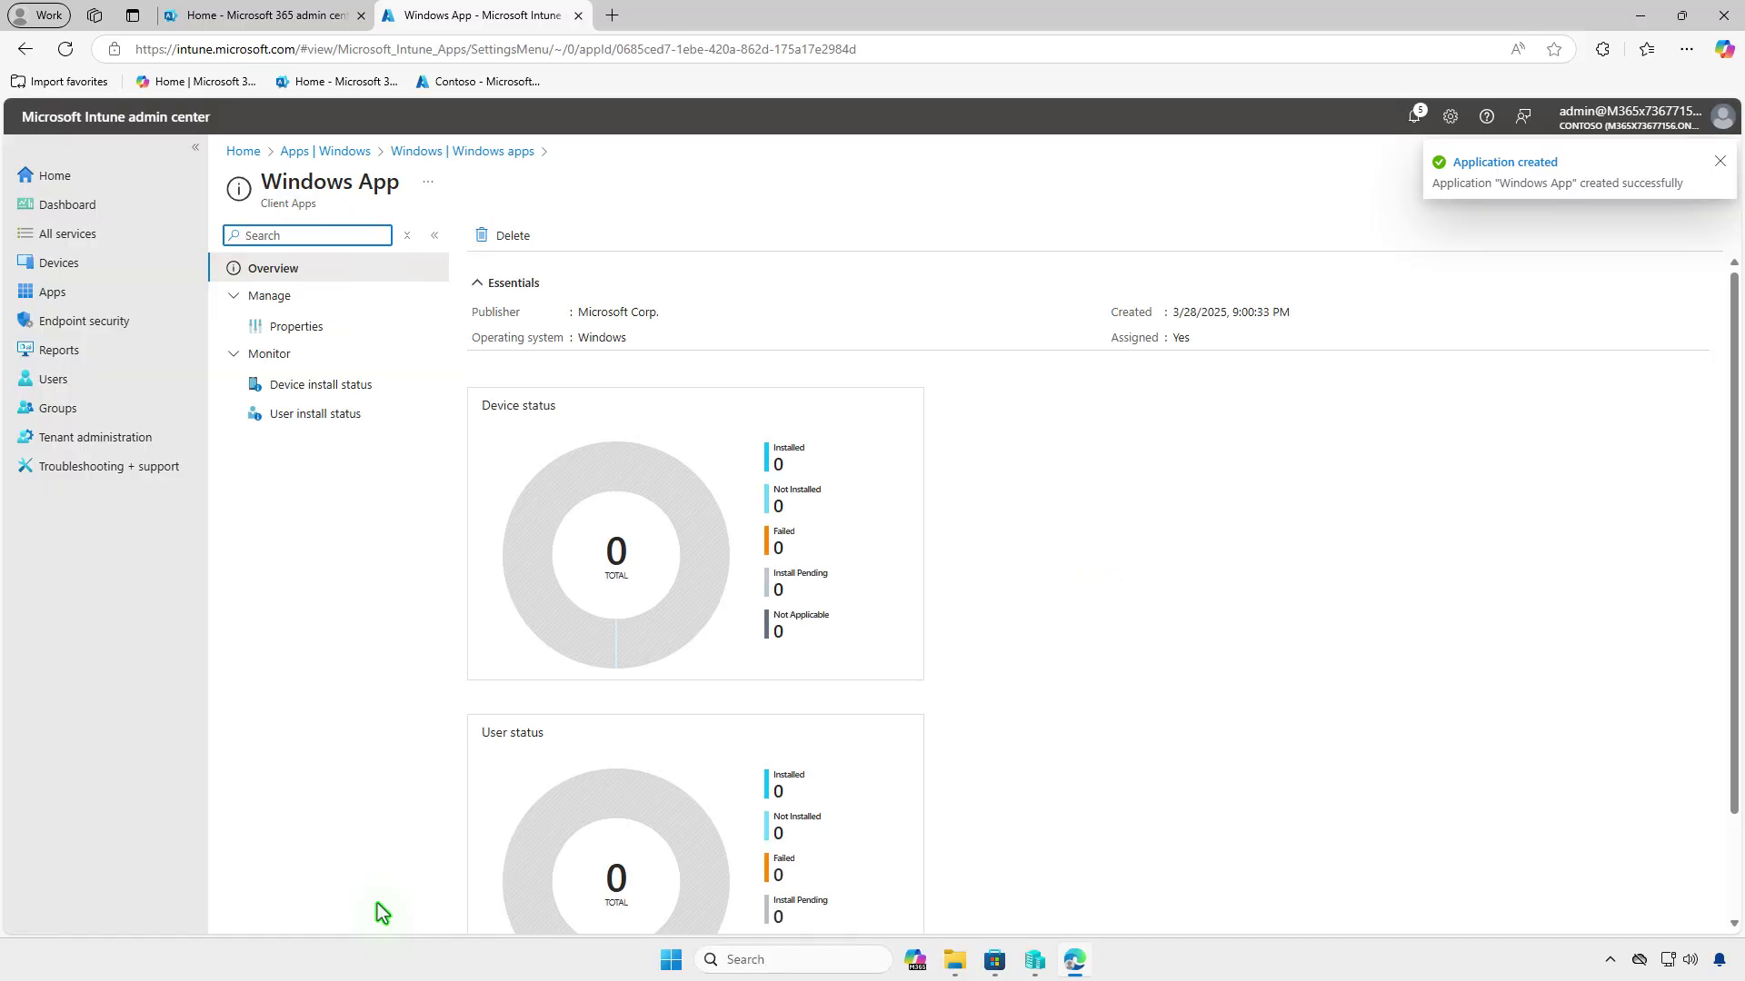
- Switch to the WIN10-CTL virtual machine and open its Access work or school account settings
click(1640, 16)
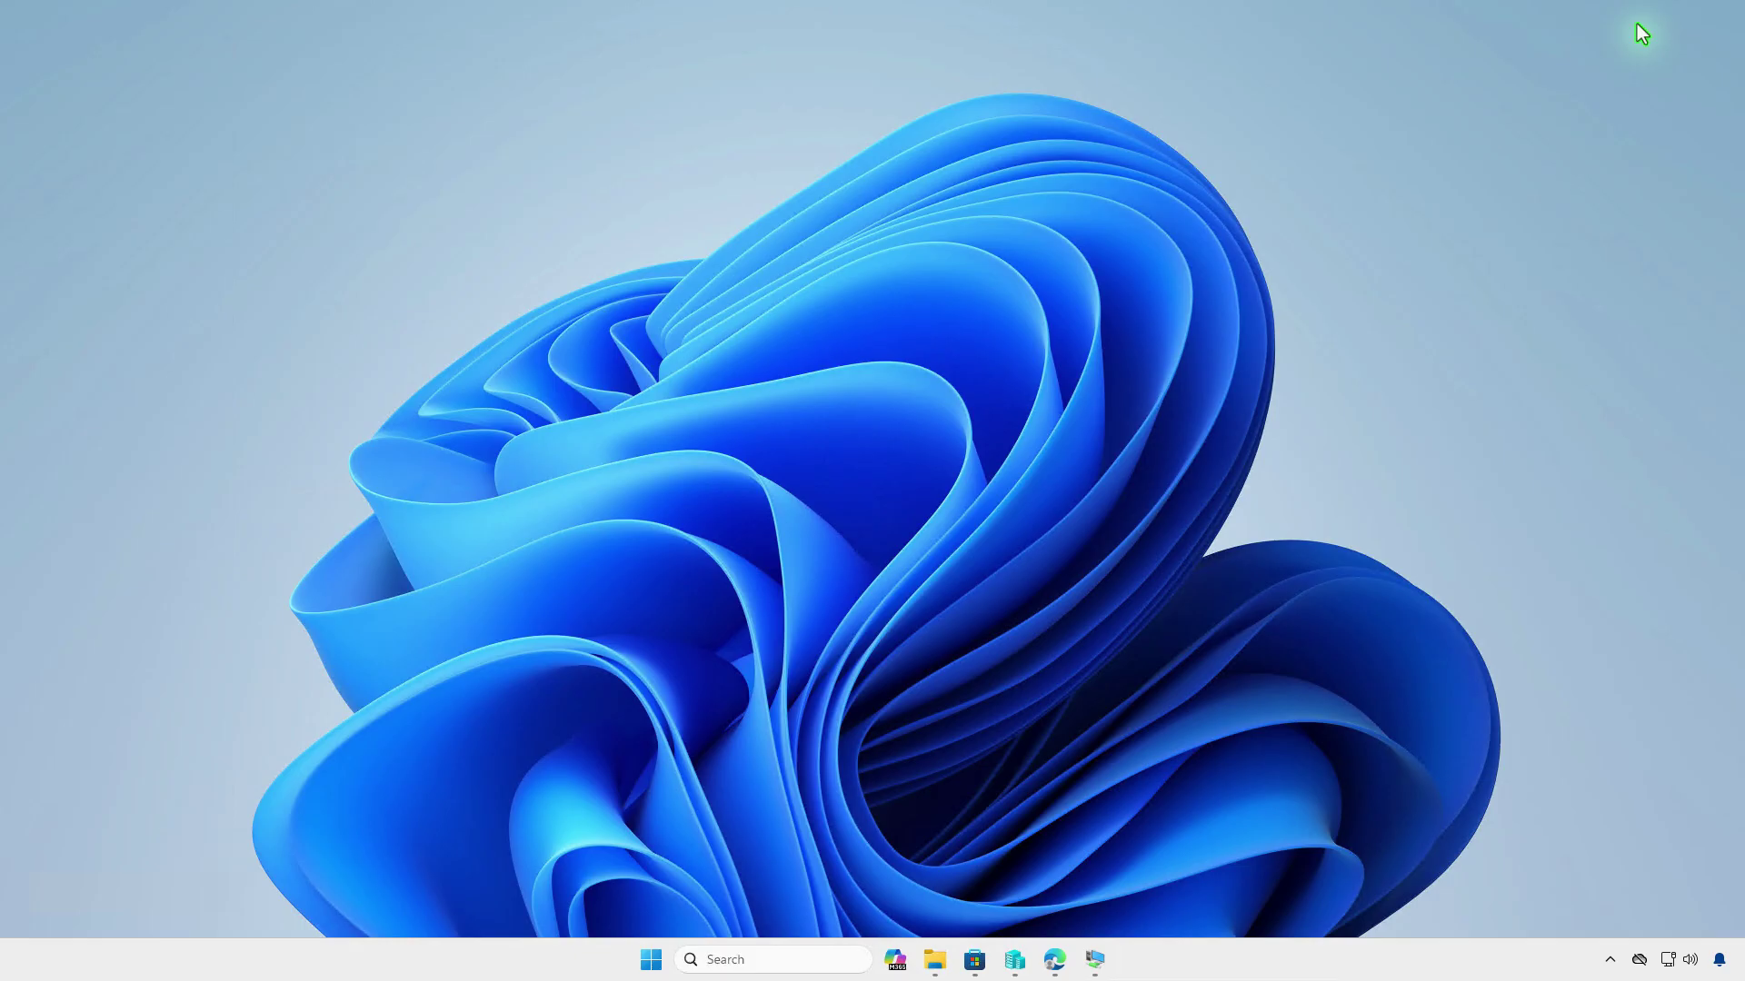
click(1100, 961)
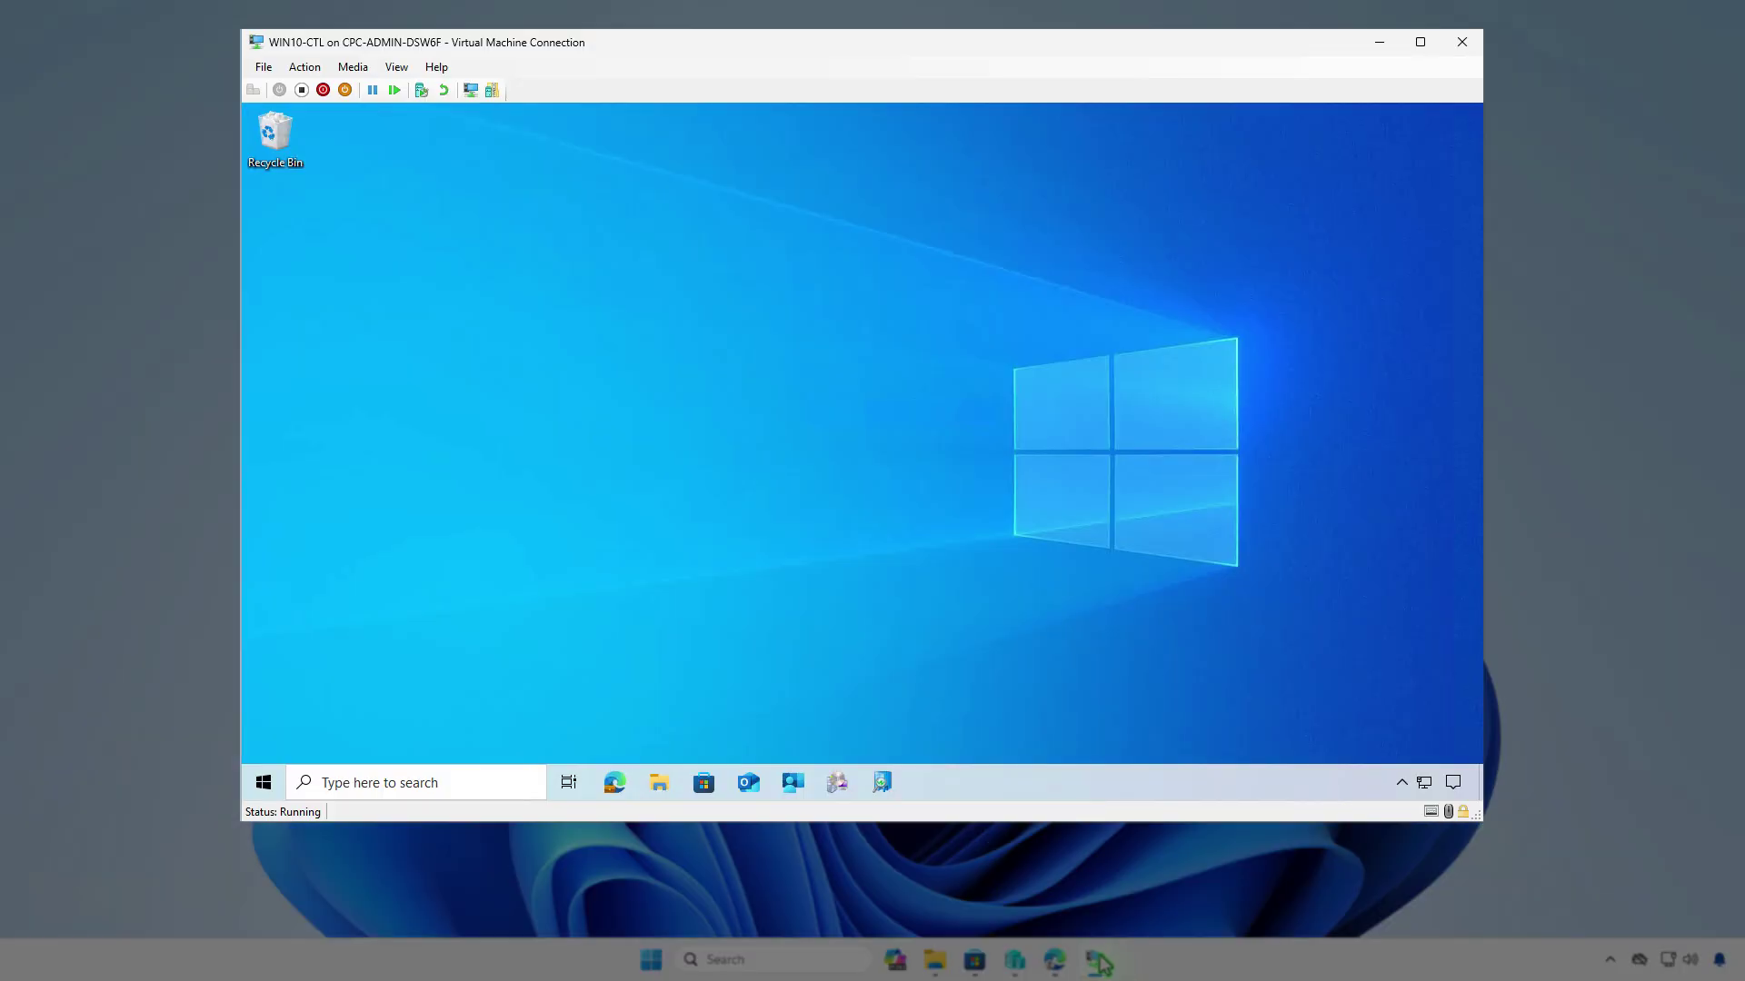
click(270, 790)
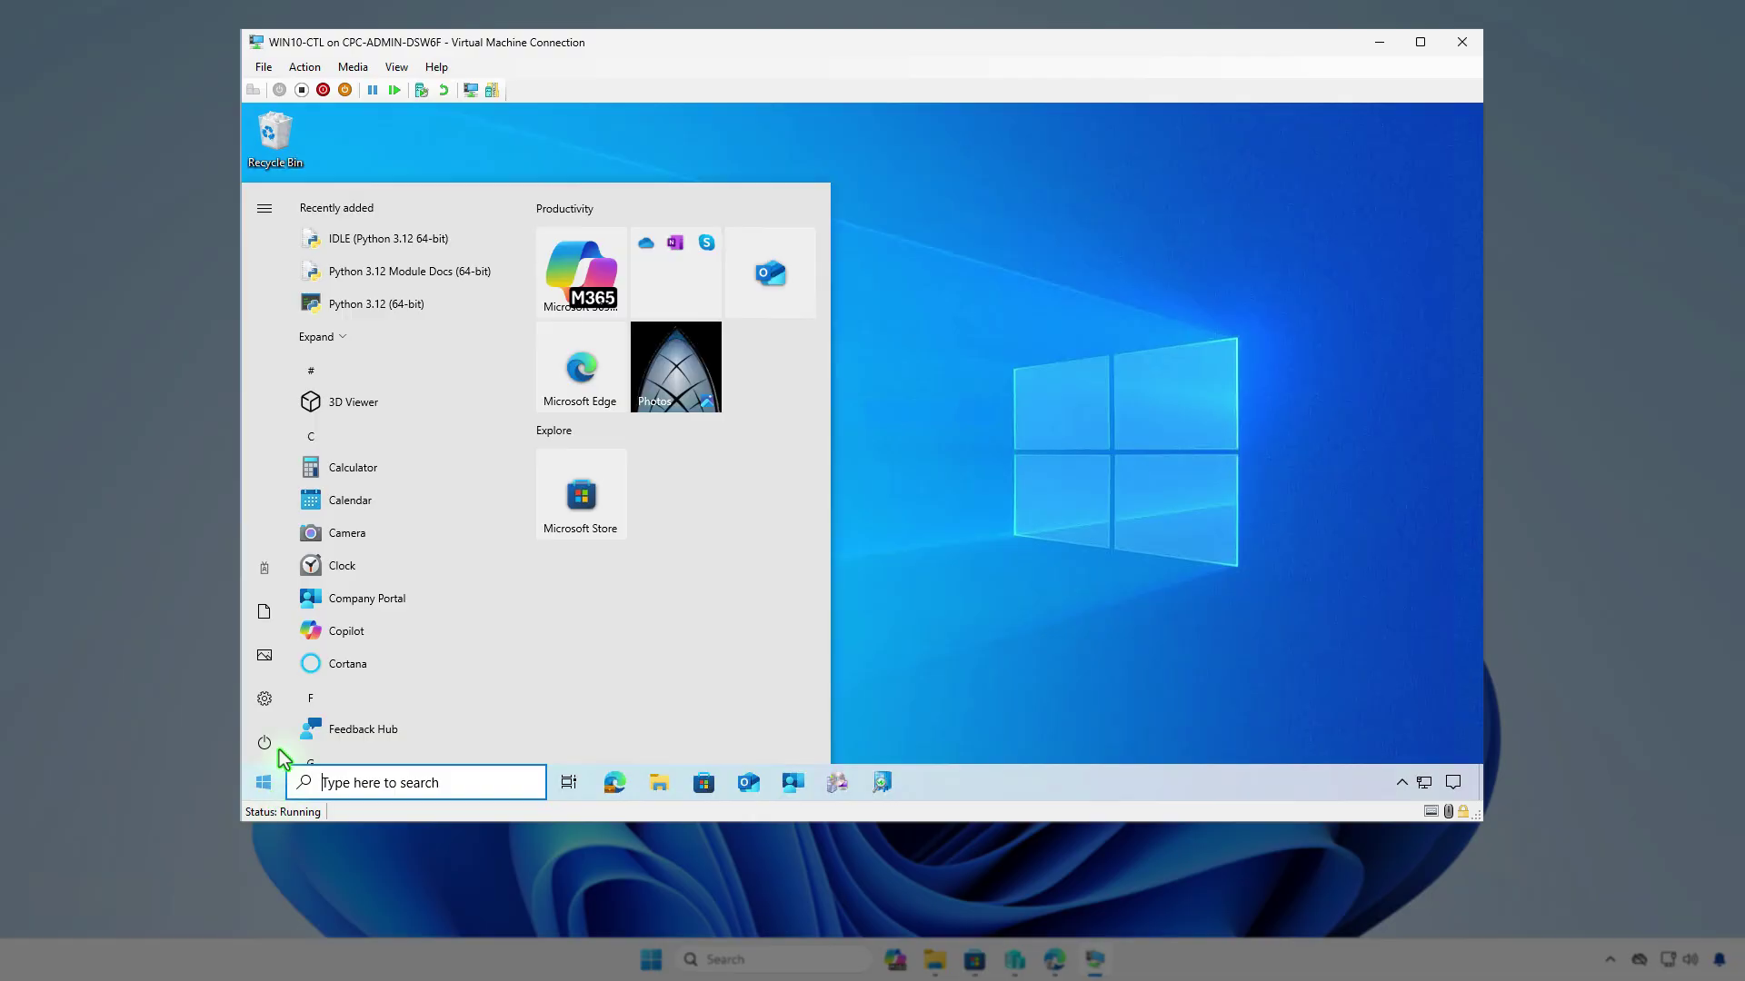
click(274, 572)
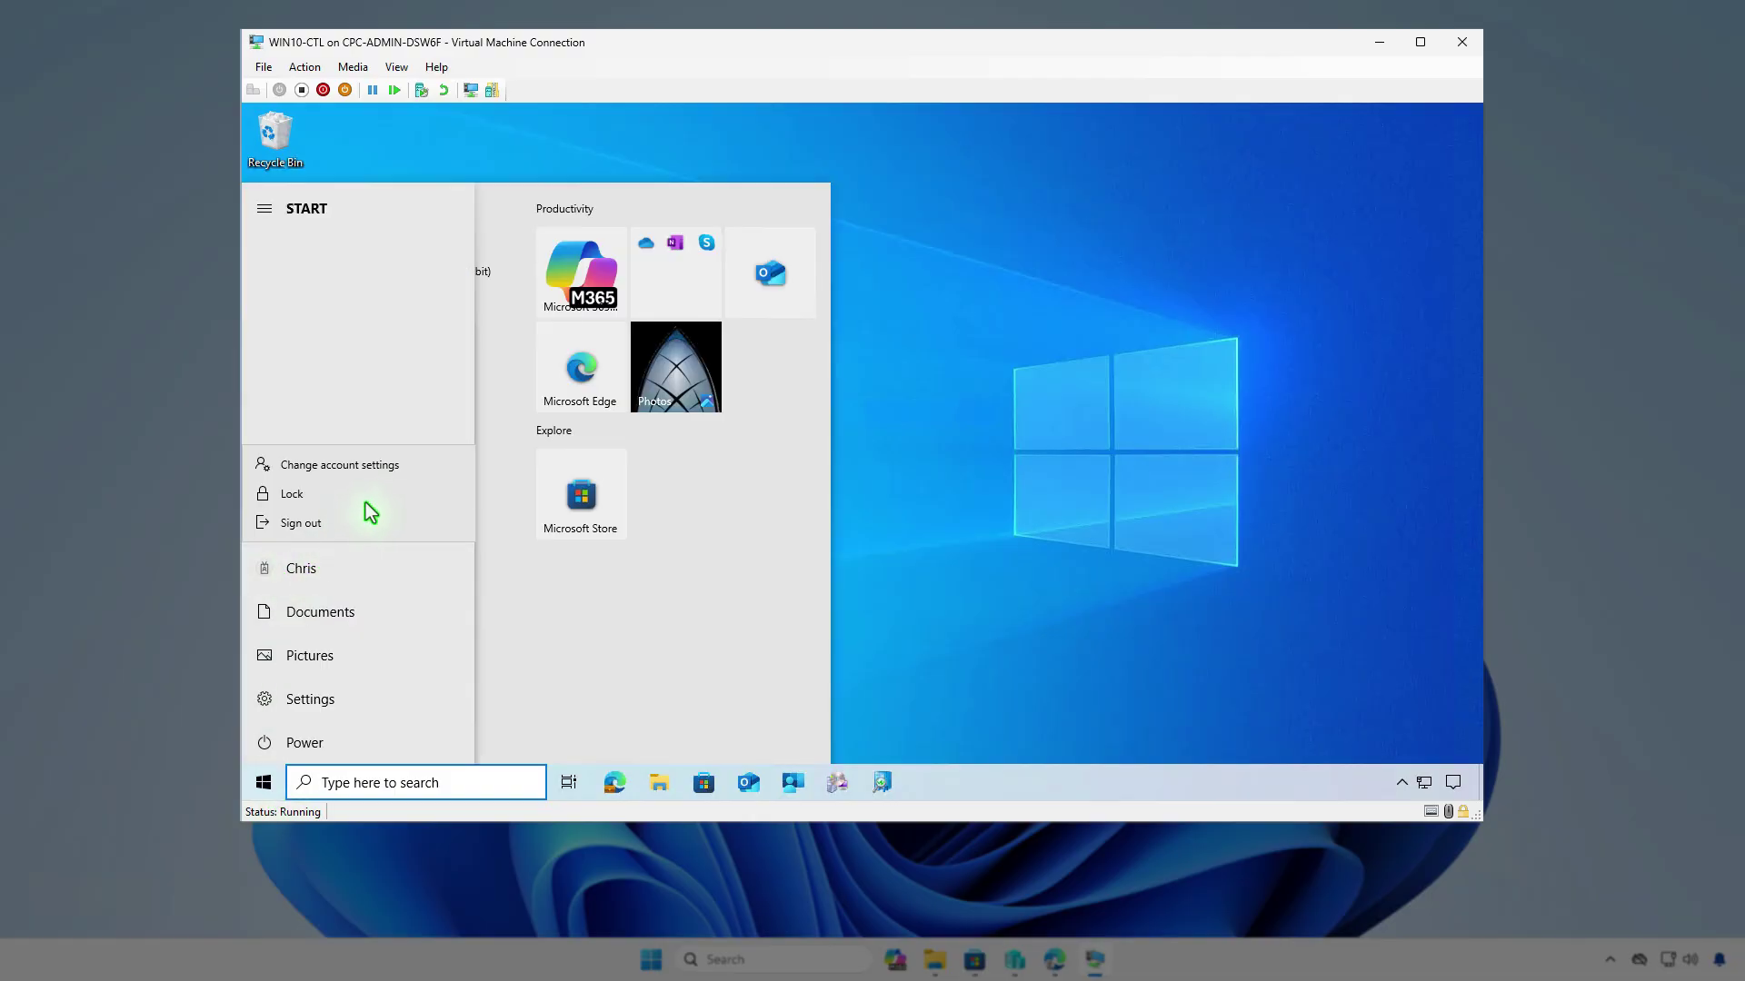
click(393, 472)
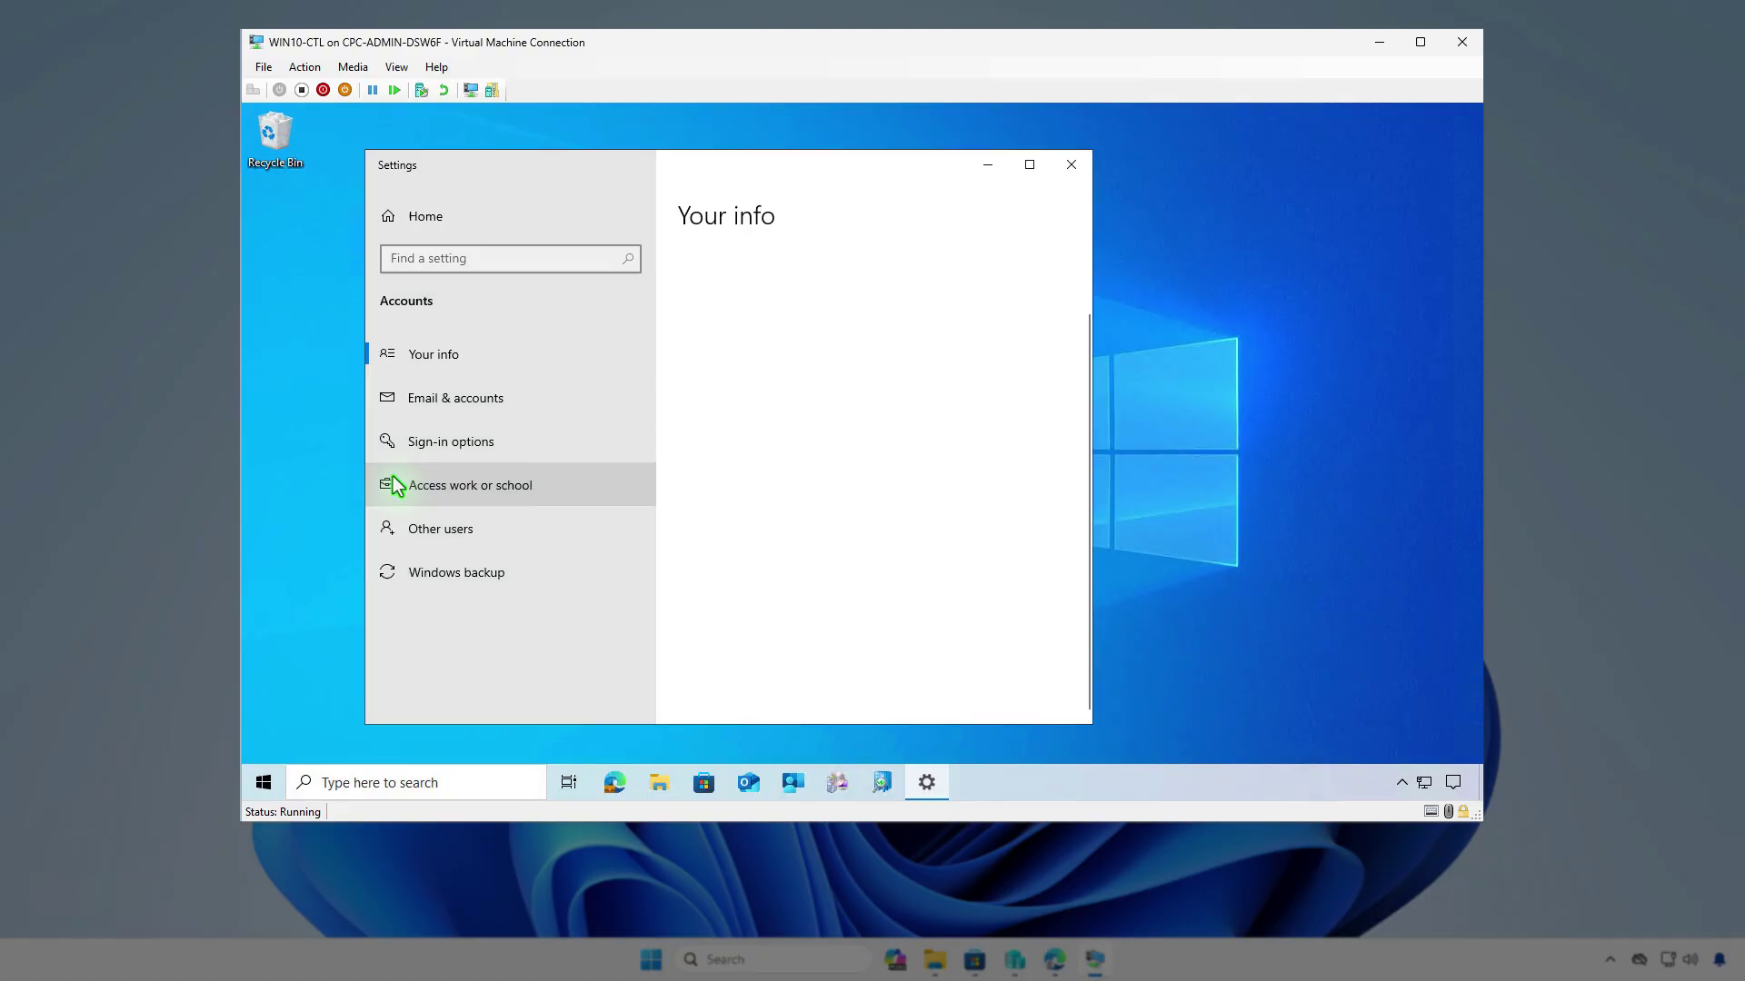
click(580, 493)
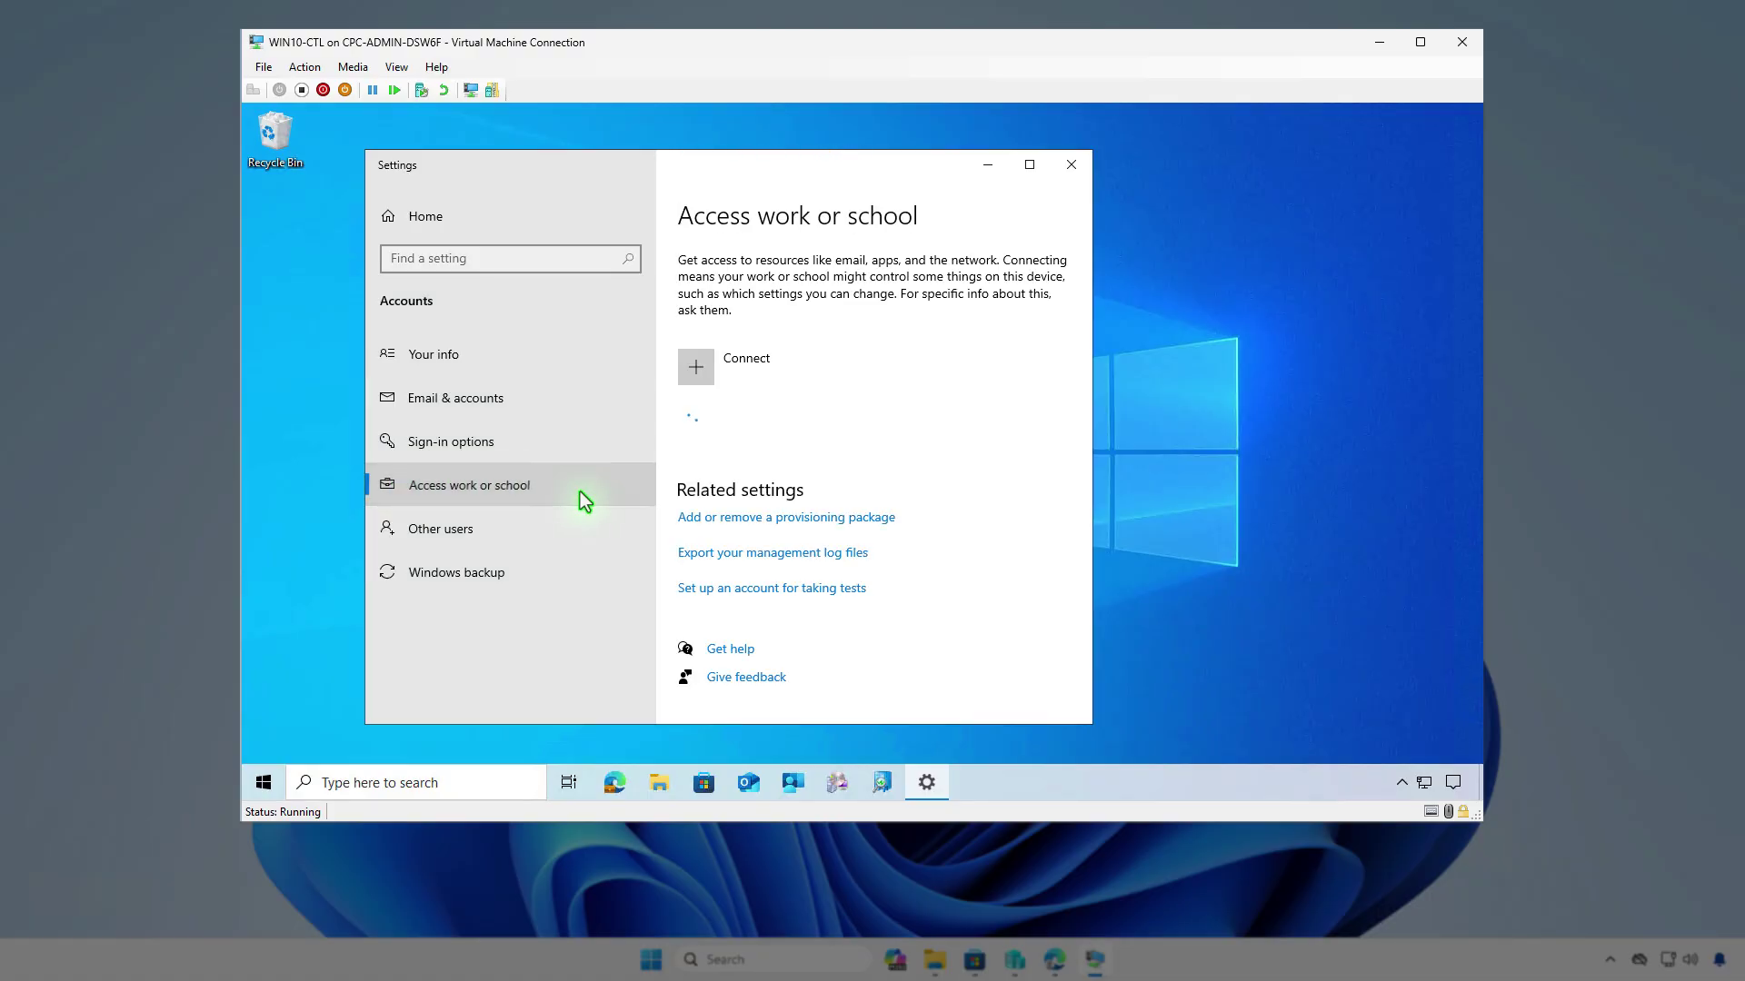
- View the management info and device sync status of the Contoso Entra ID connection, then minimize Settings
click(848, 417)
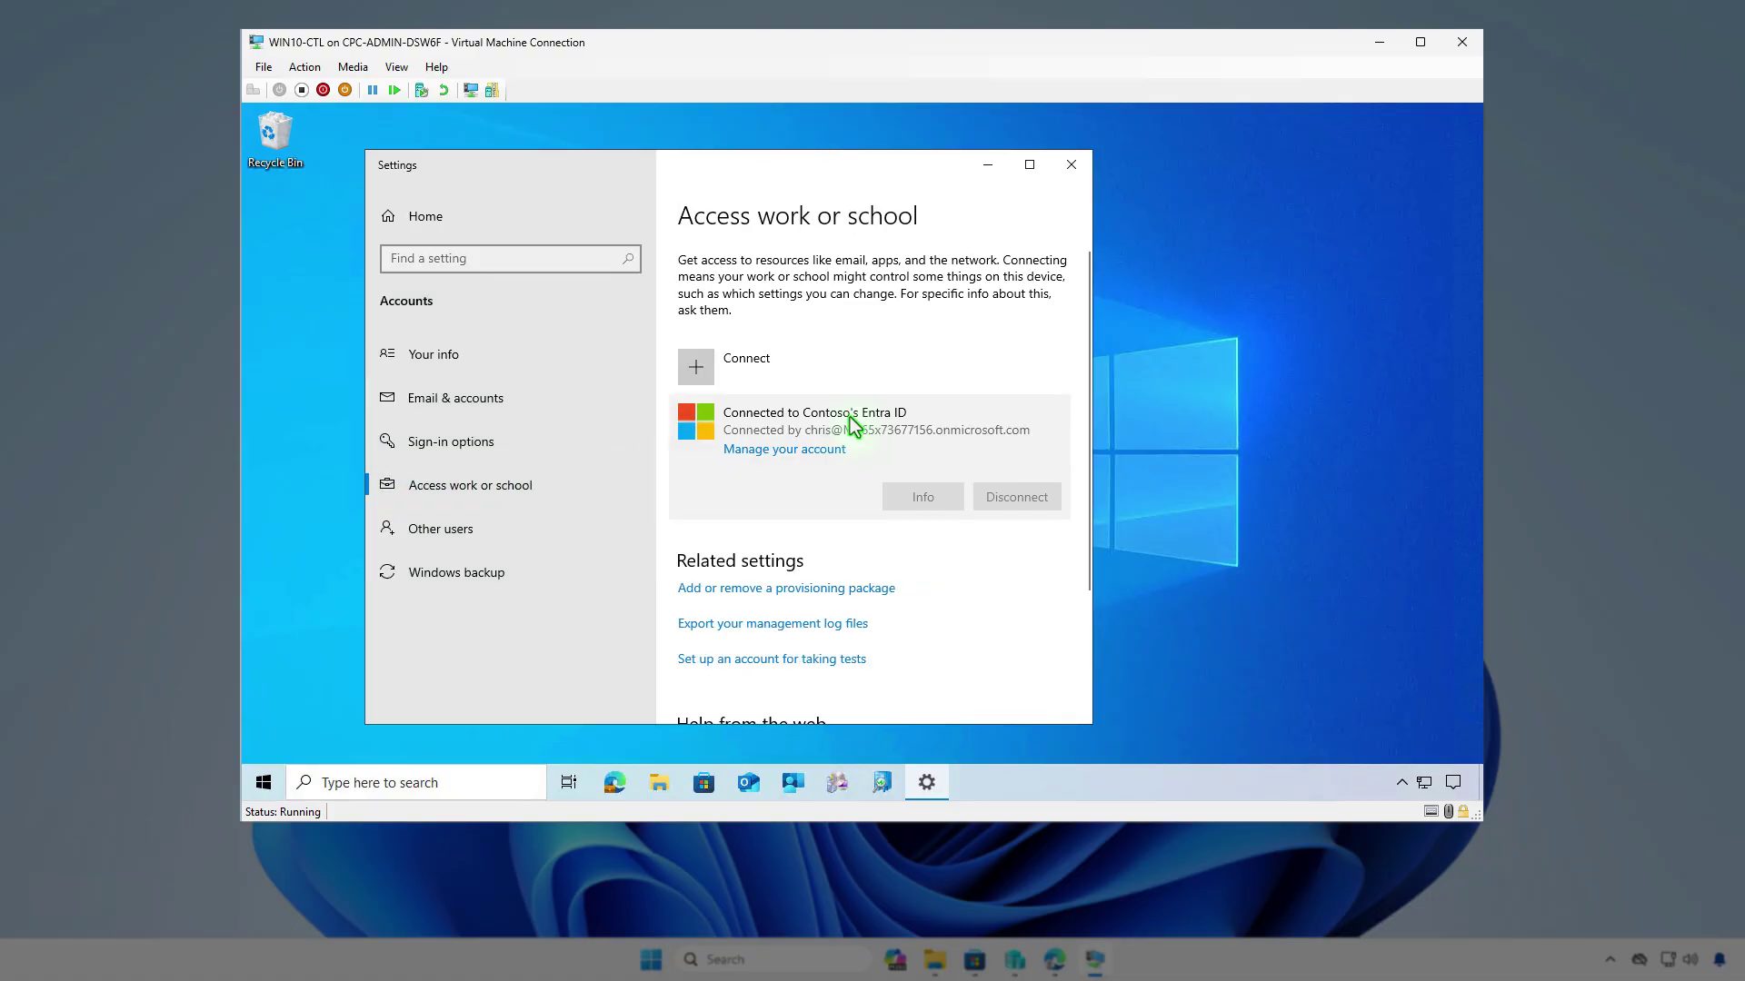
click(899, 498)
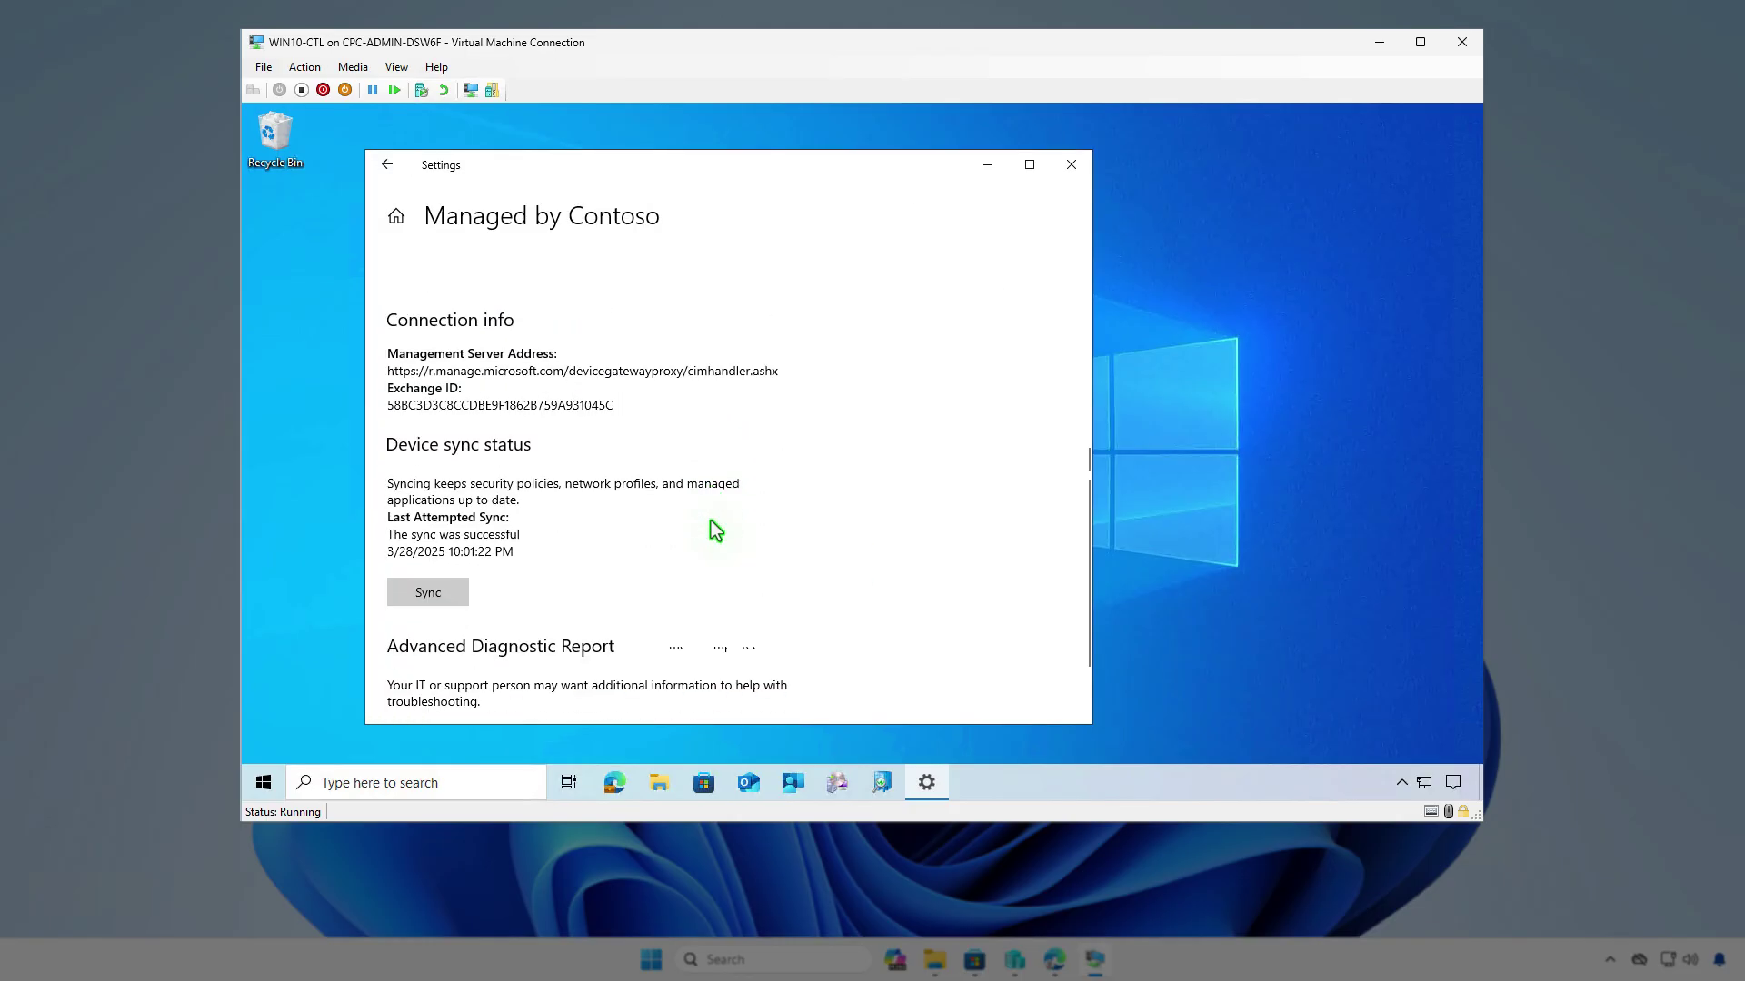
scroll(690, 527, down, 2)
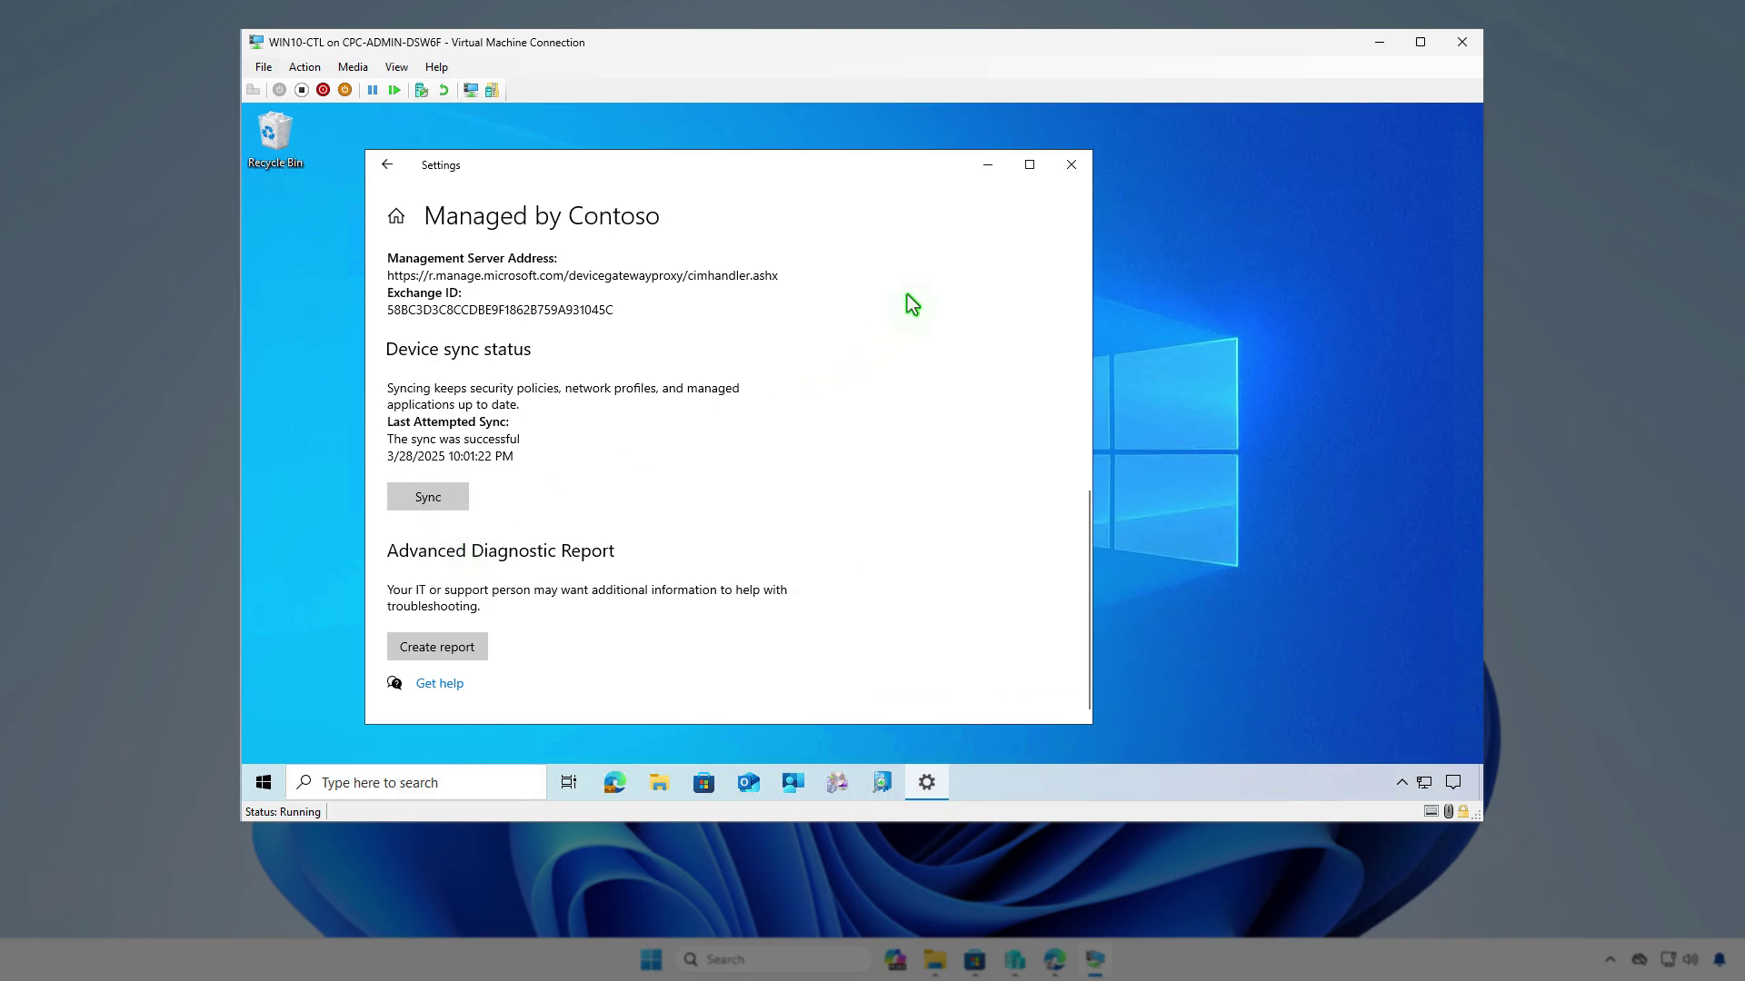
click(988, 167)
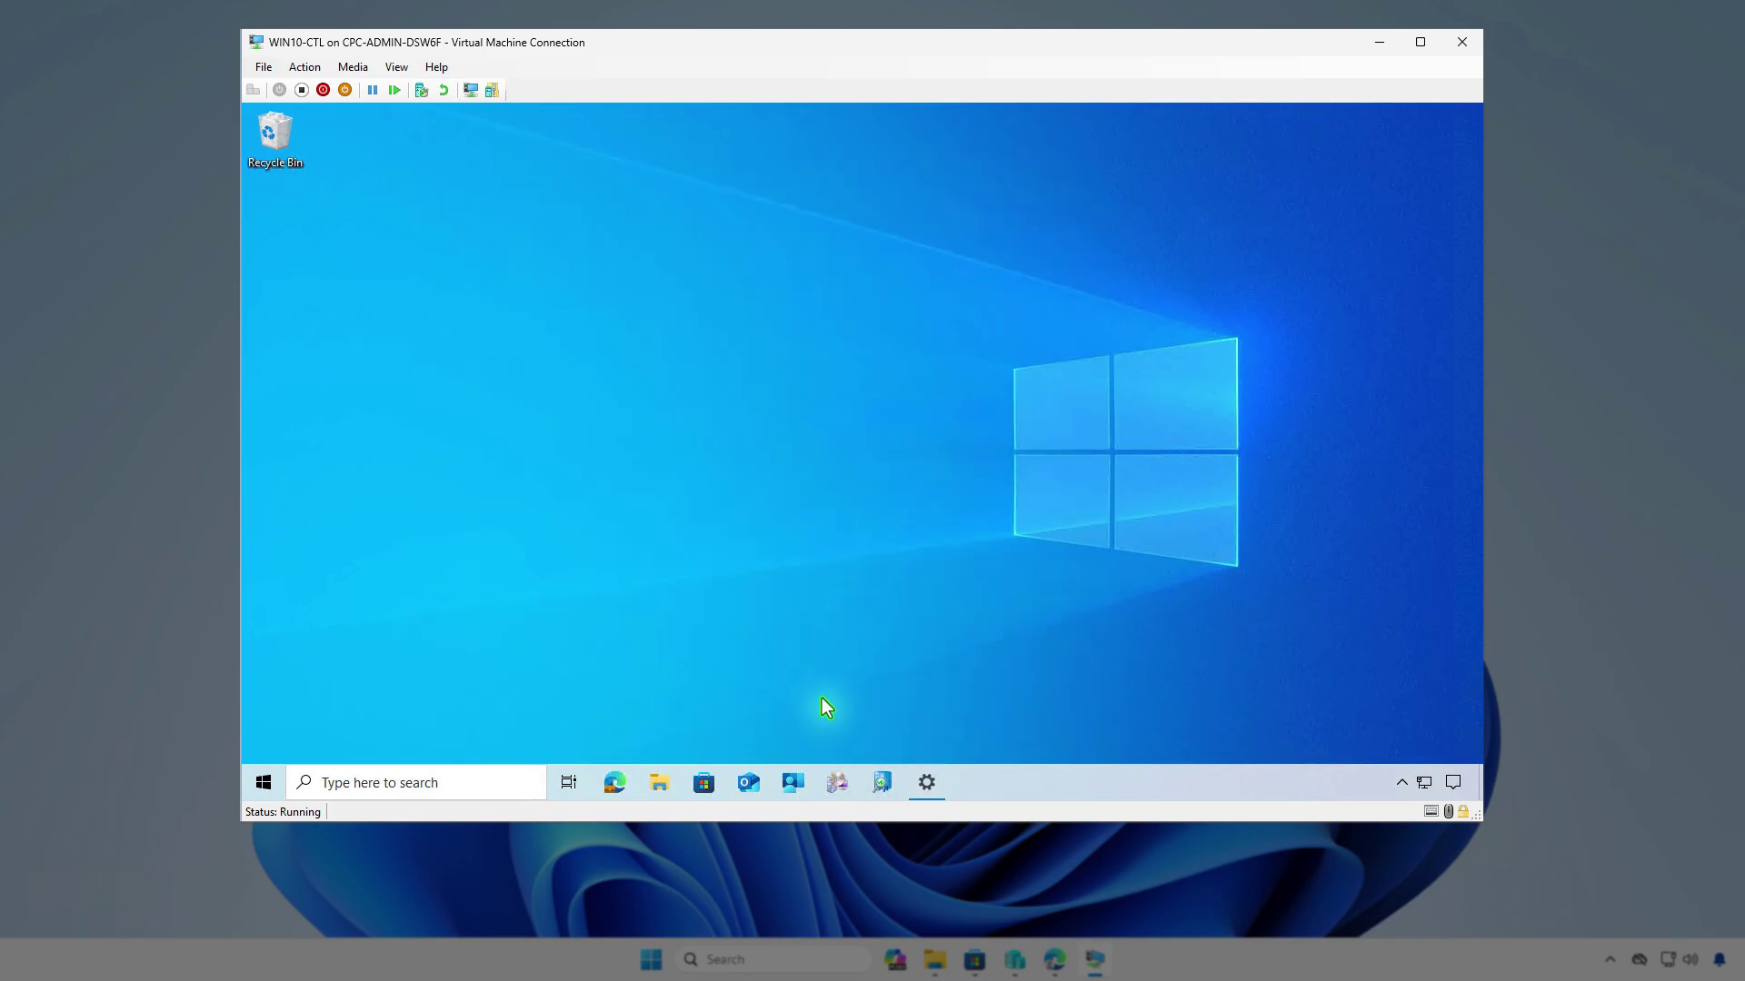
- Switch to Company Portal in the virtual machine and open its settings with the device sync option
click(794, 782)
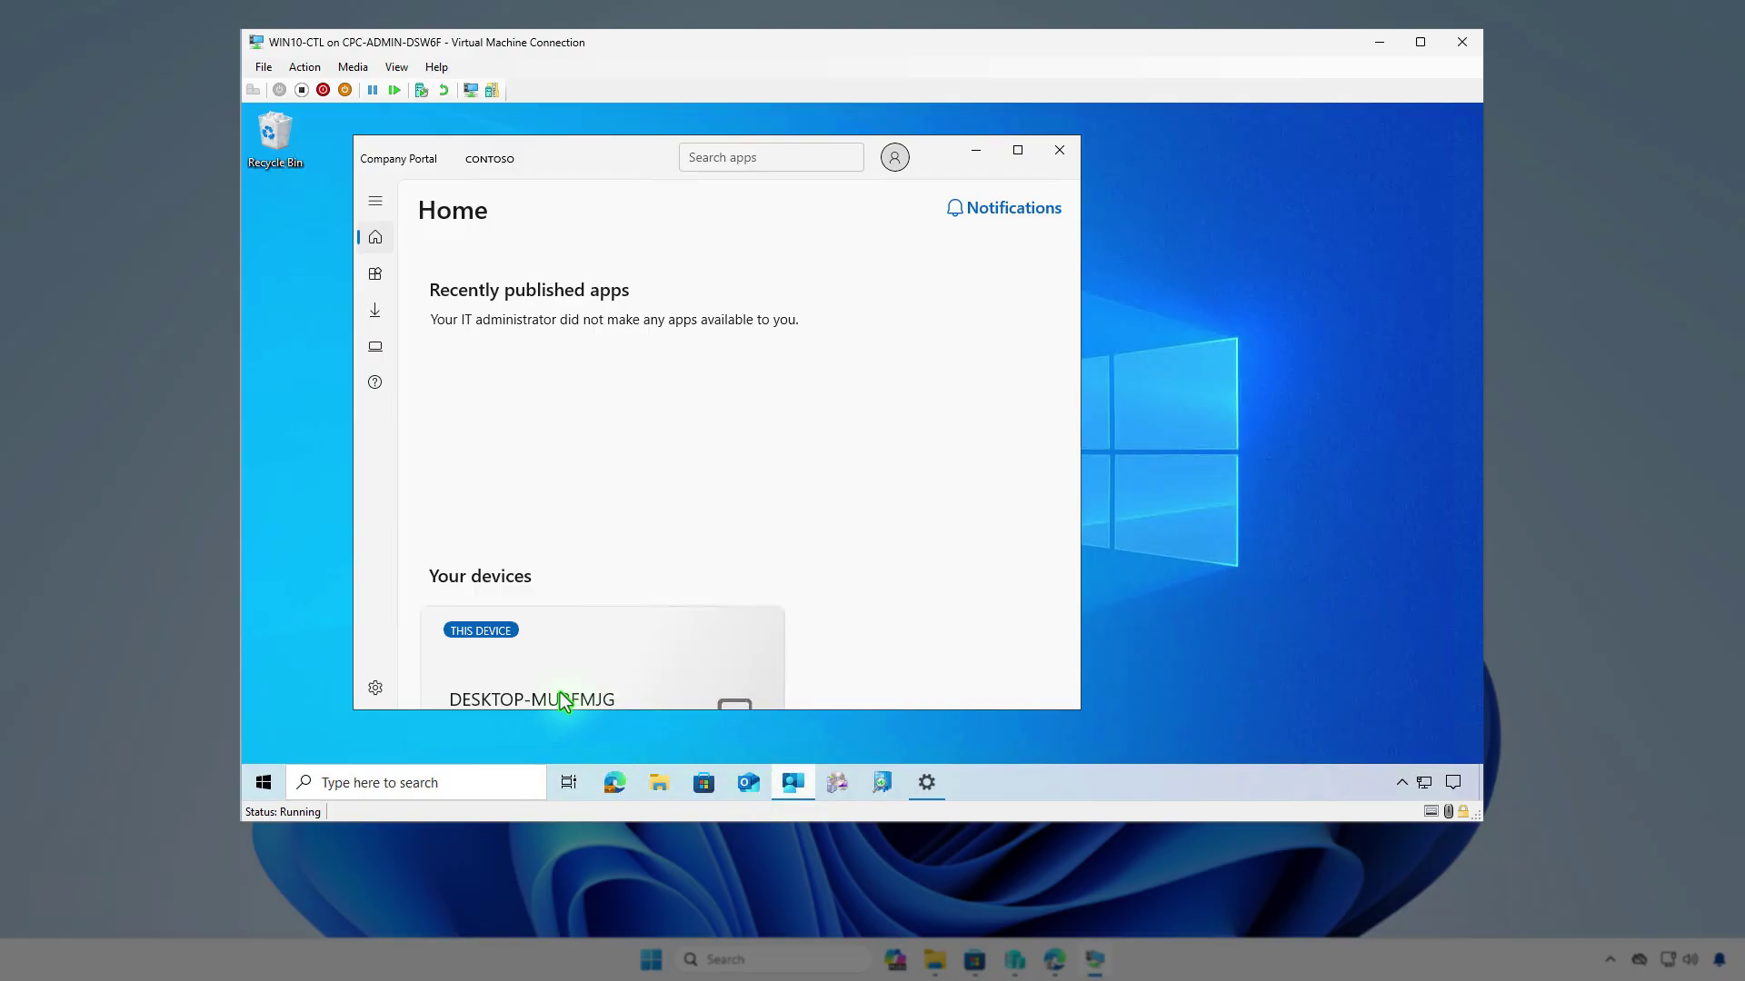
click(375, 687)
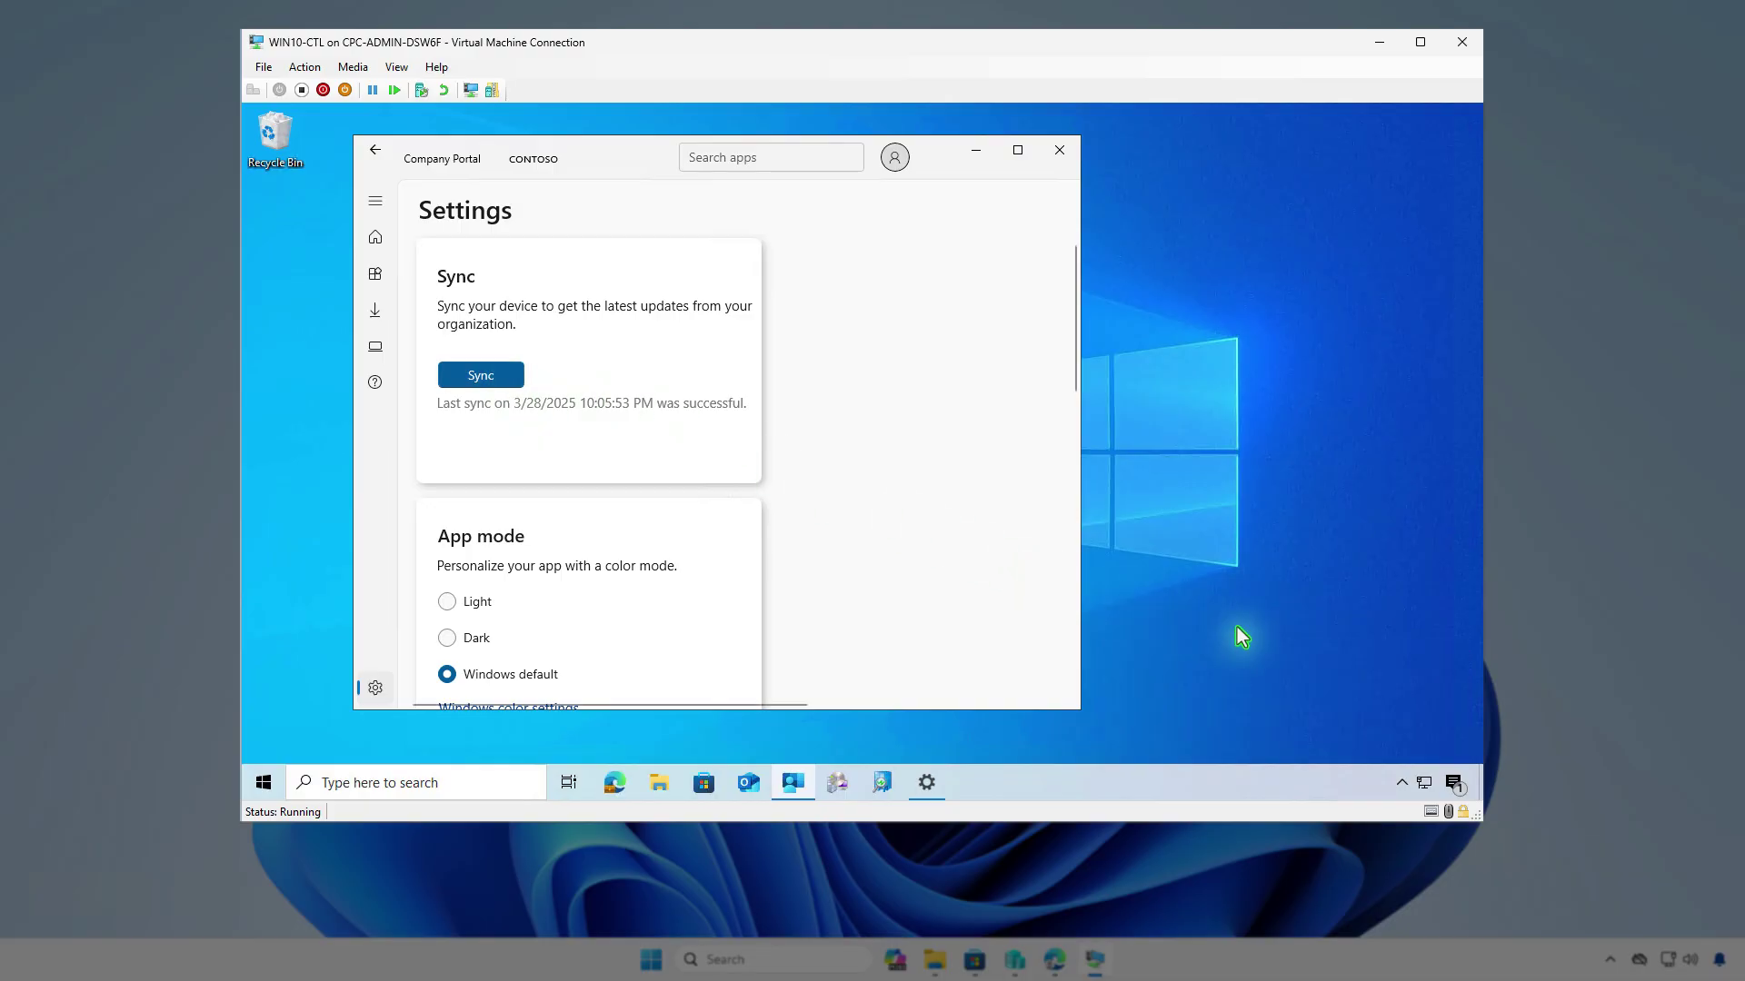
- Check the virtual machine's notifications for the app installation and launch the Windows App
click(1454, 782)
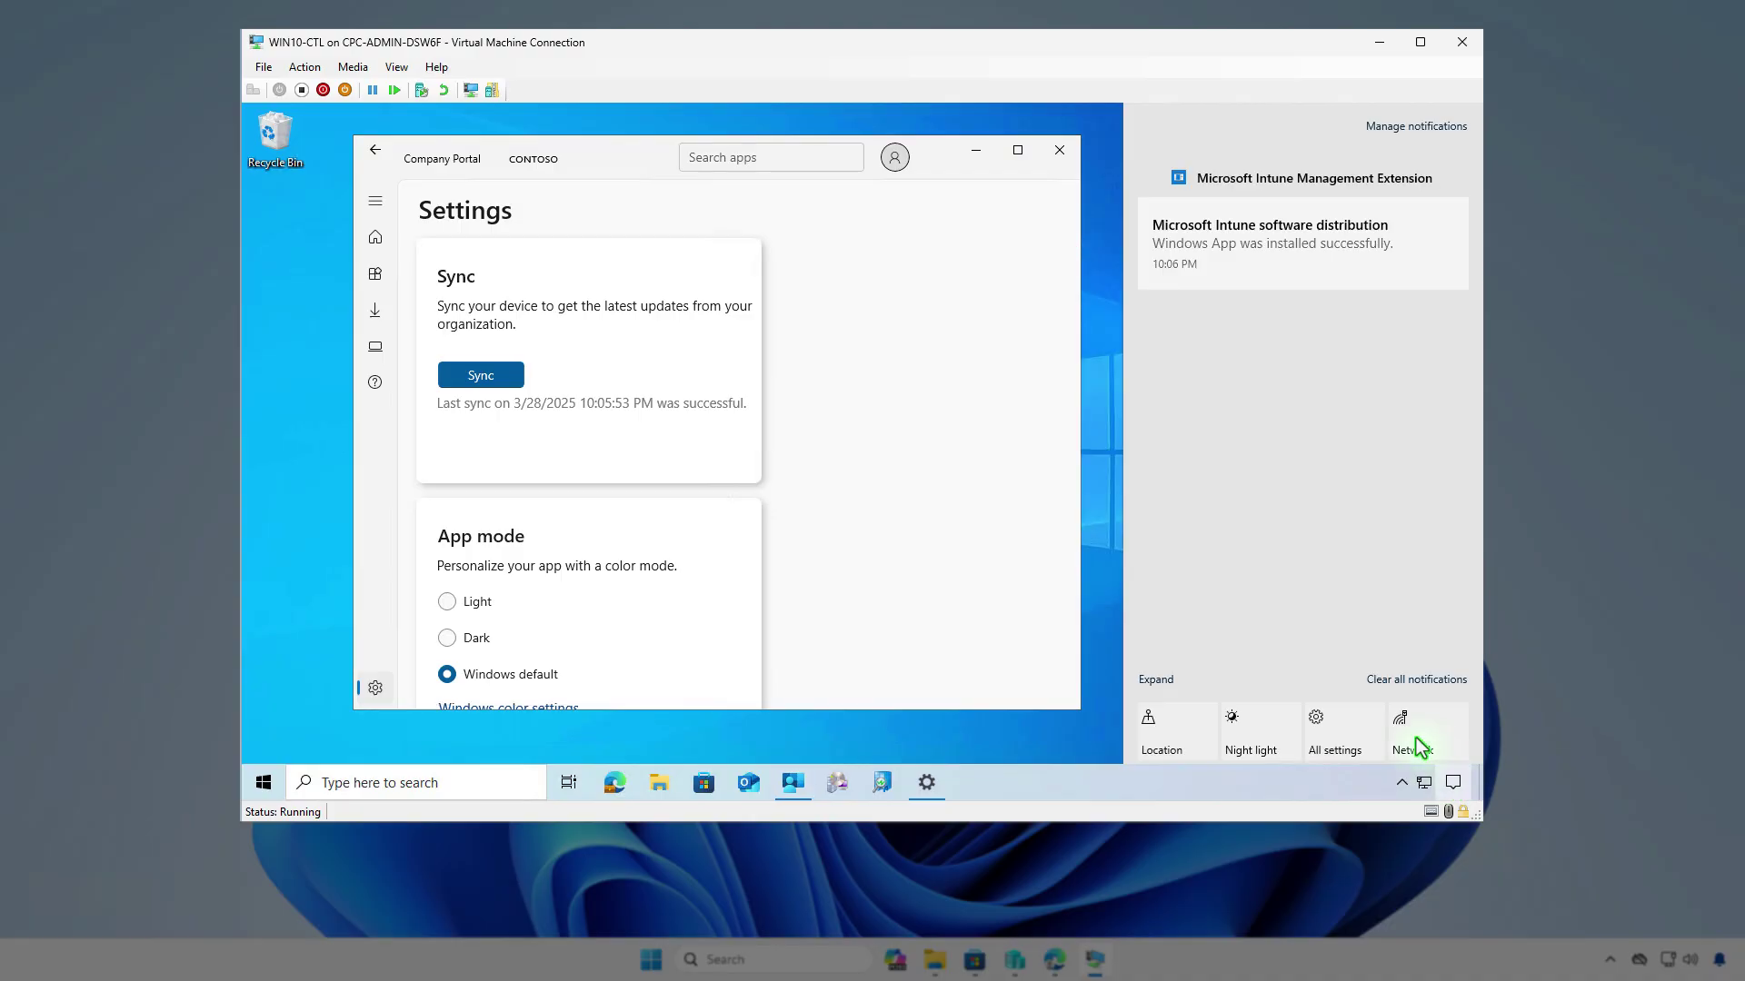
click(977, 152)
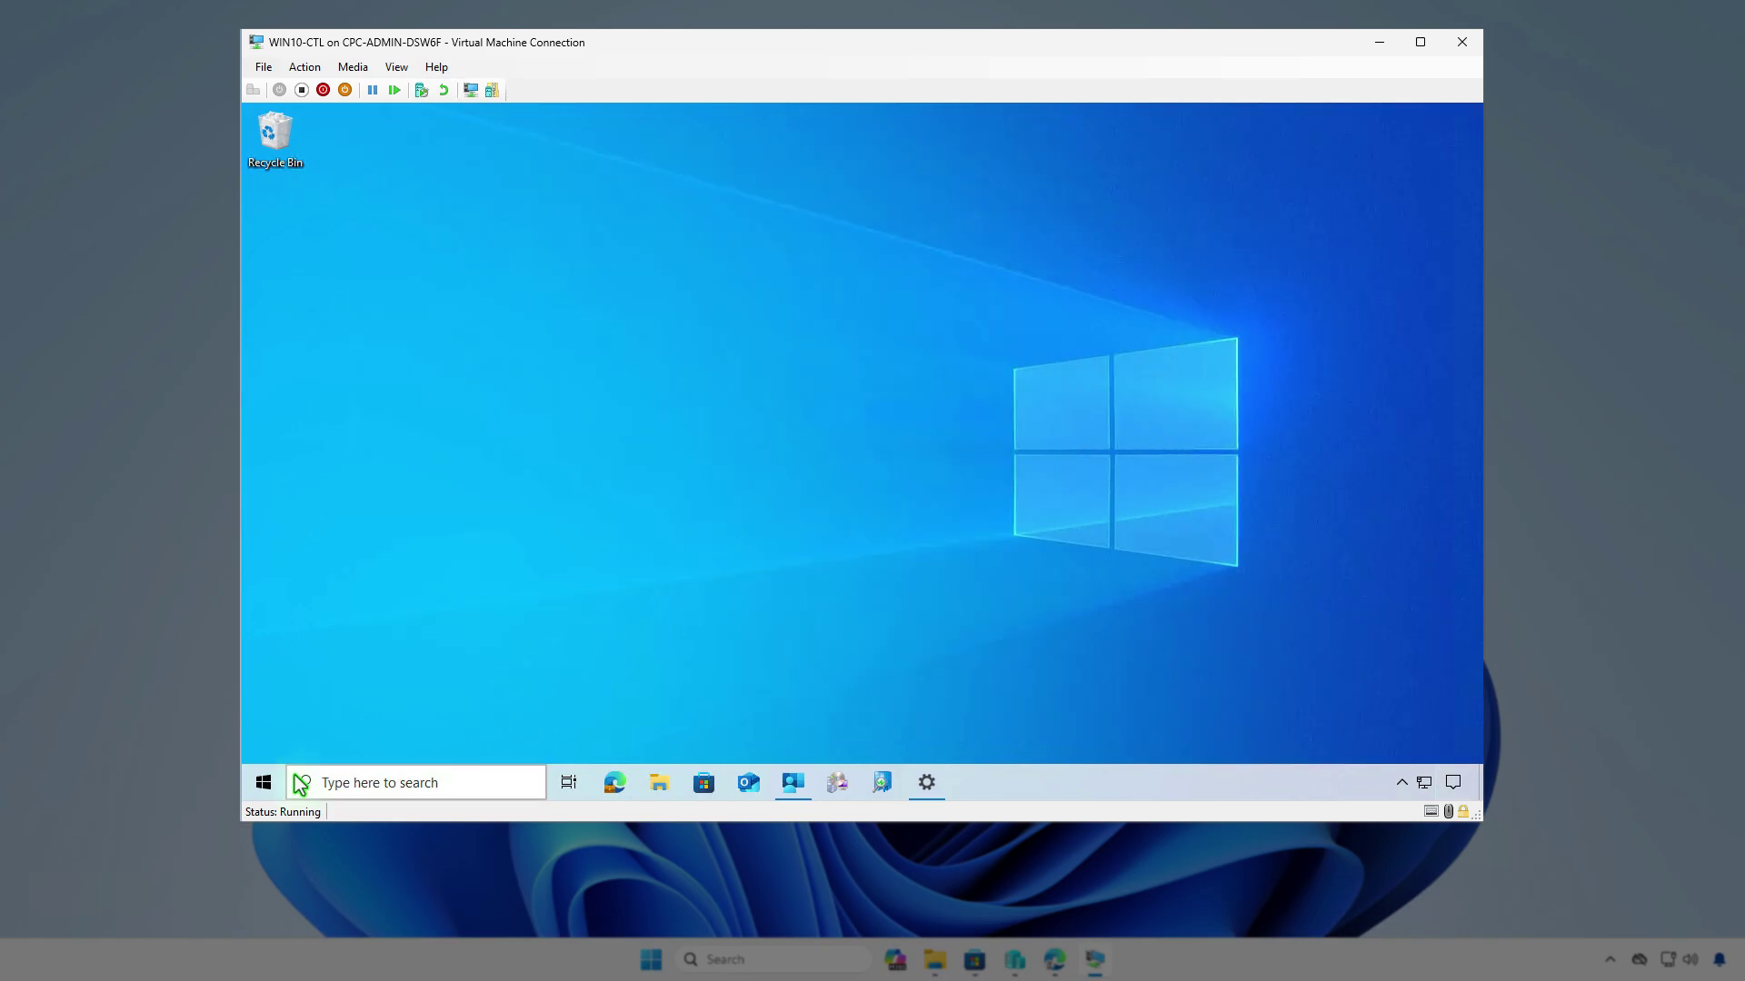
click(265, 782)
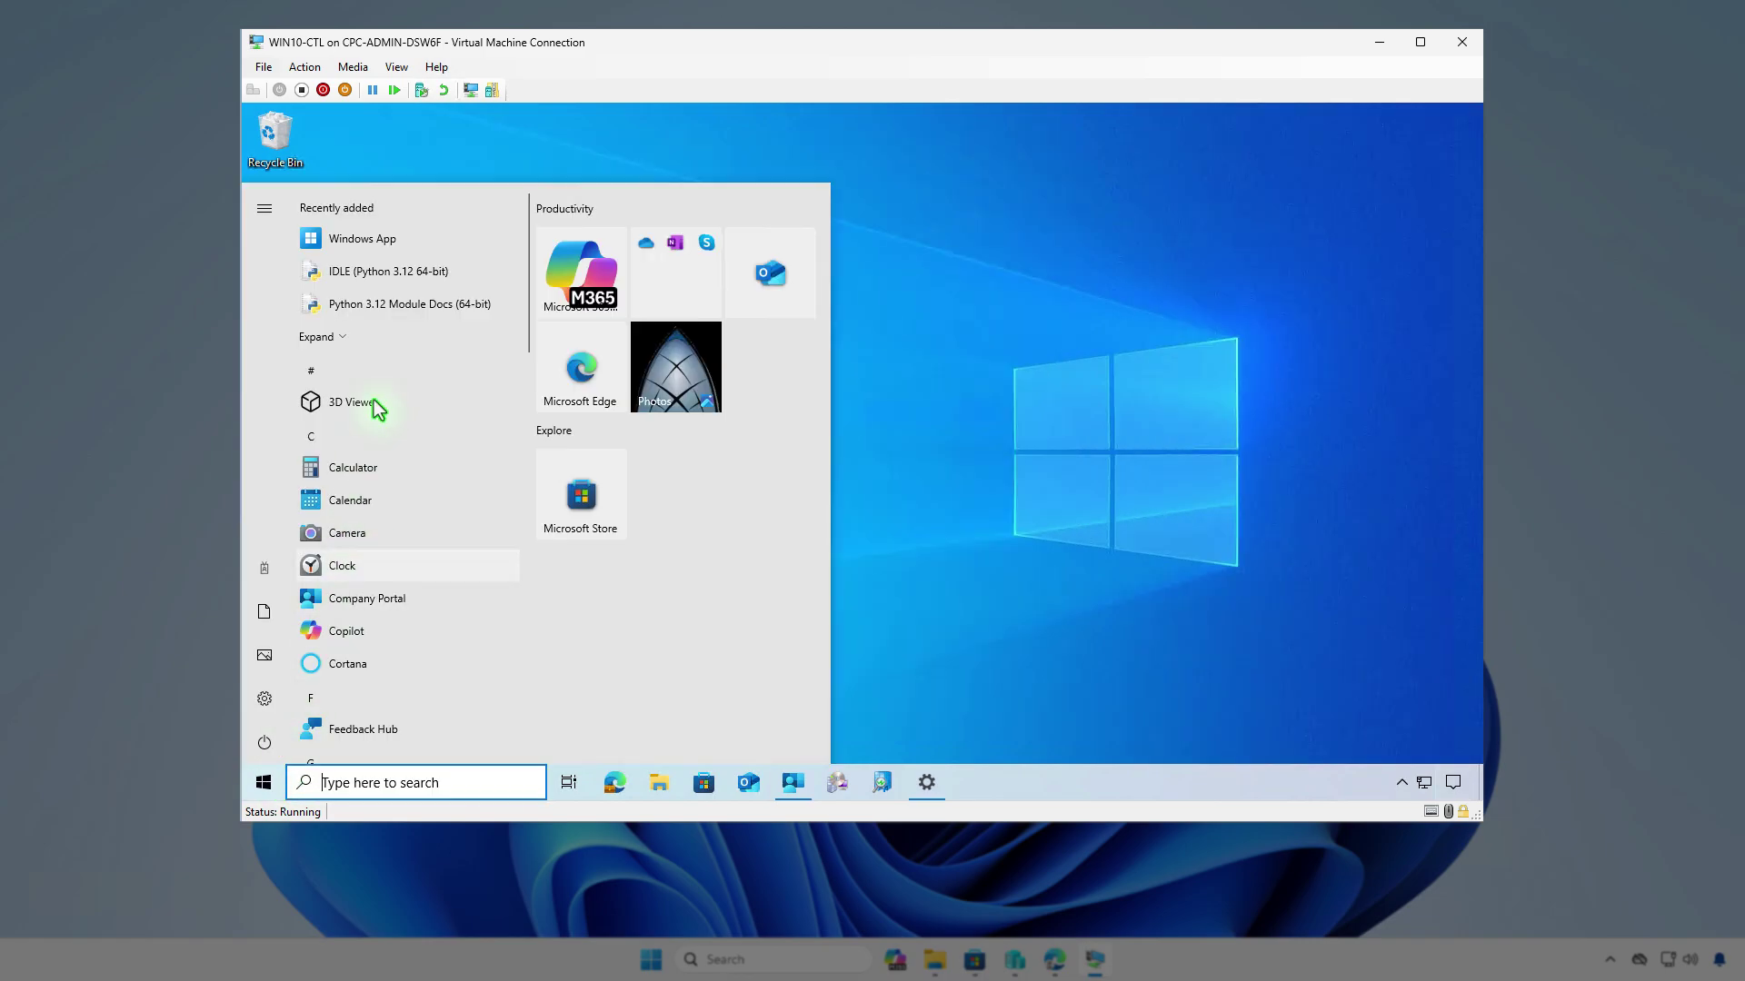
click(401, 242)
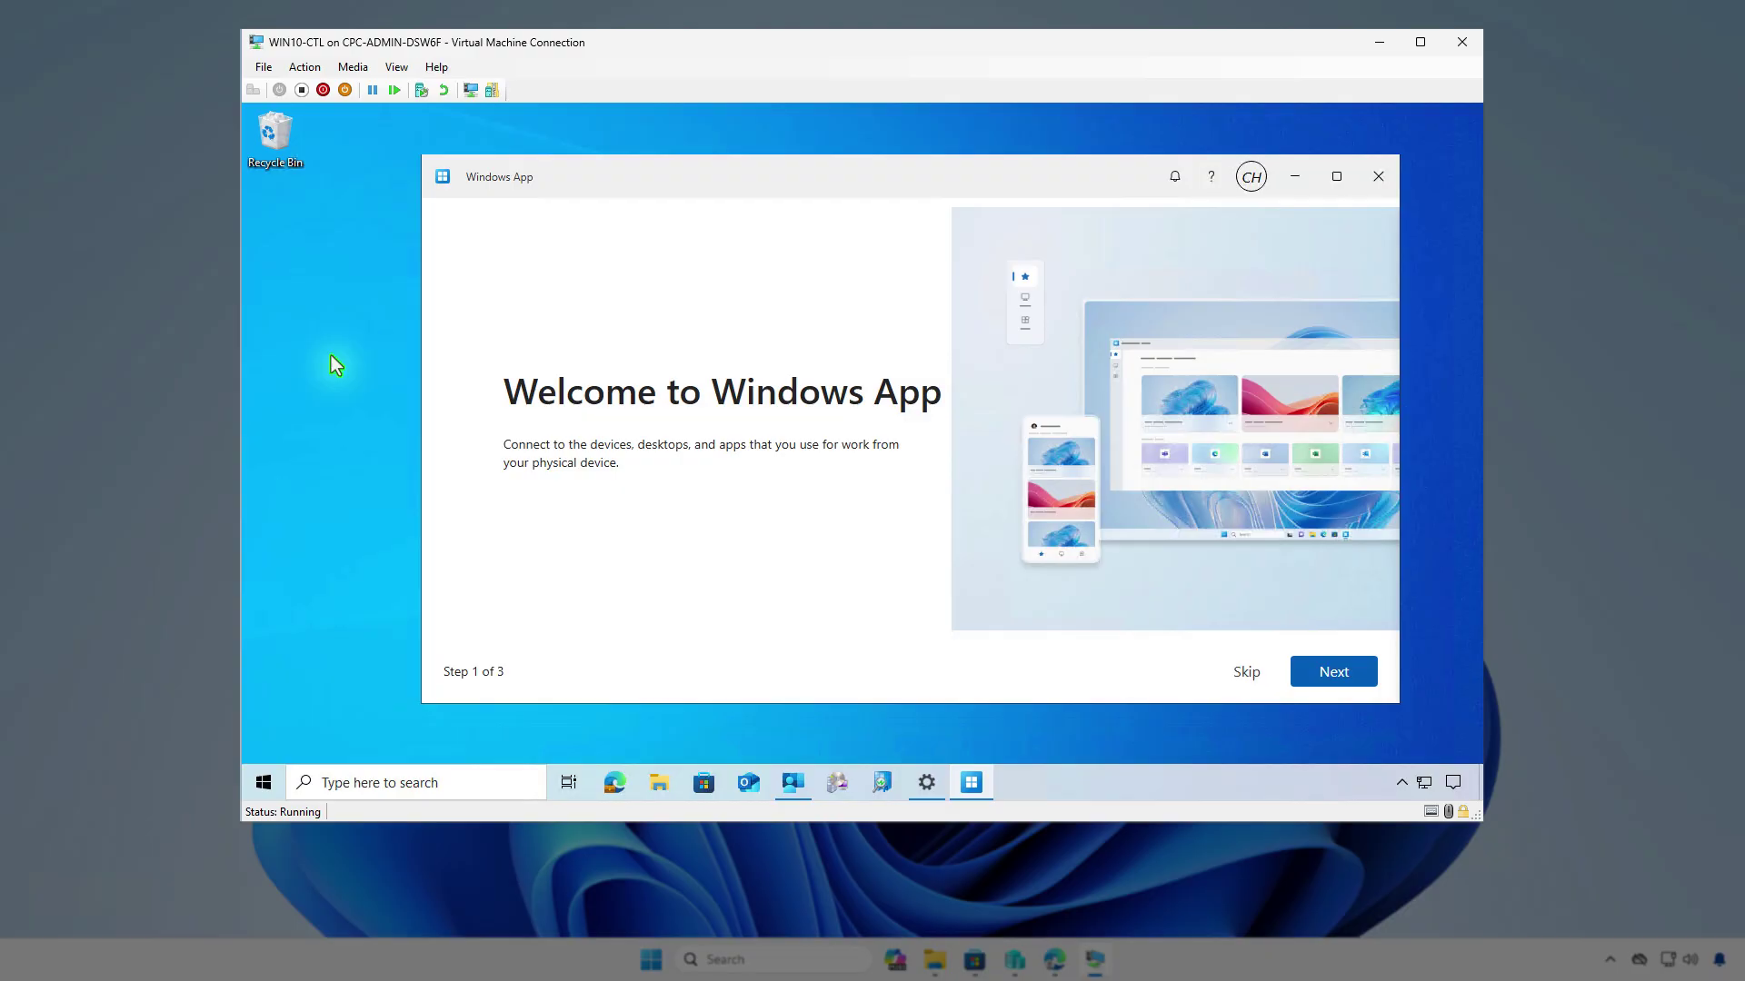
- Complete the three-page welcome tour of the Windows App
click(1317, 682)
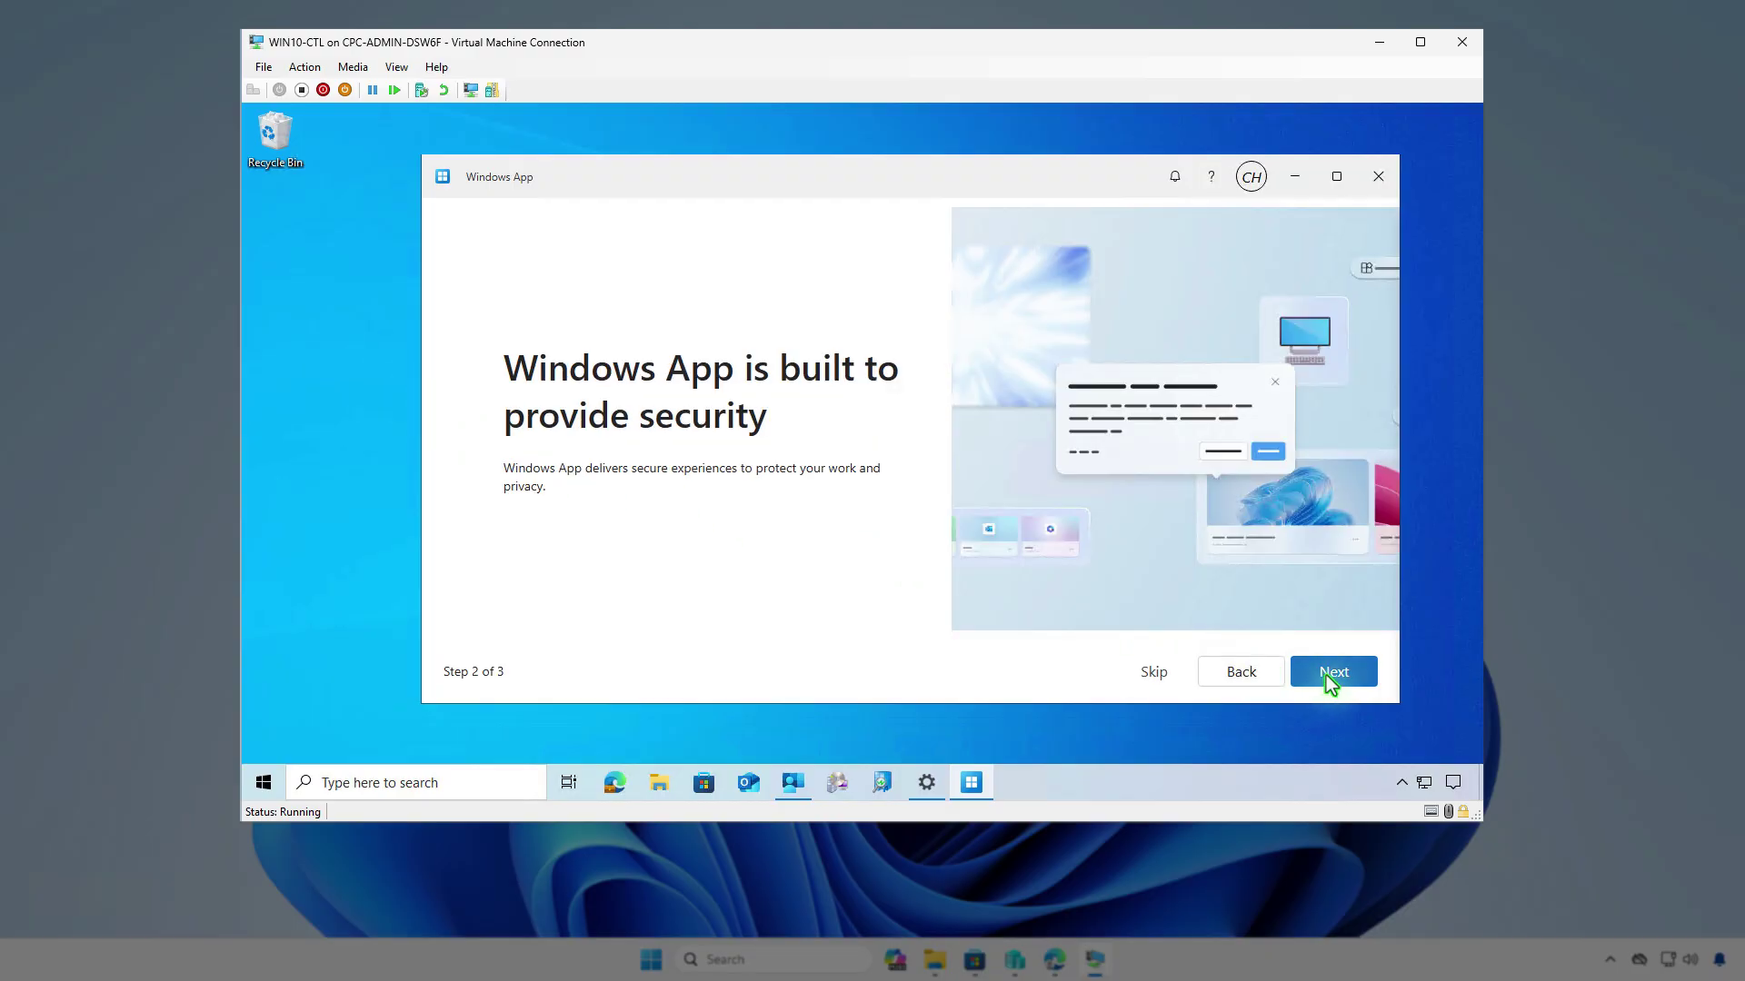
click(1328, 679)
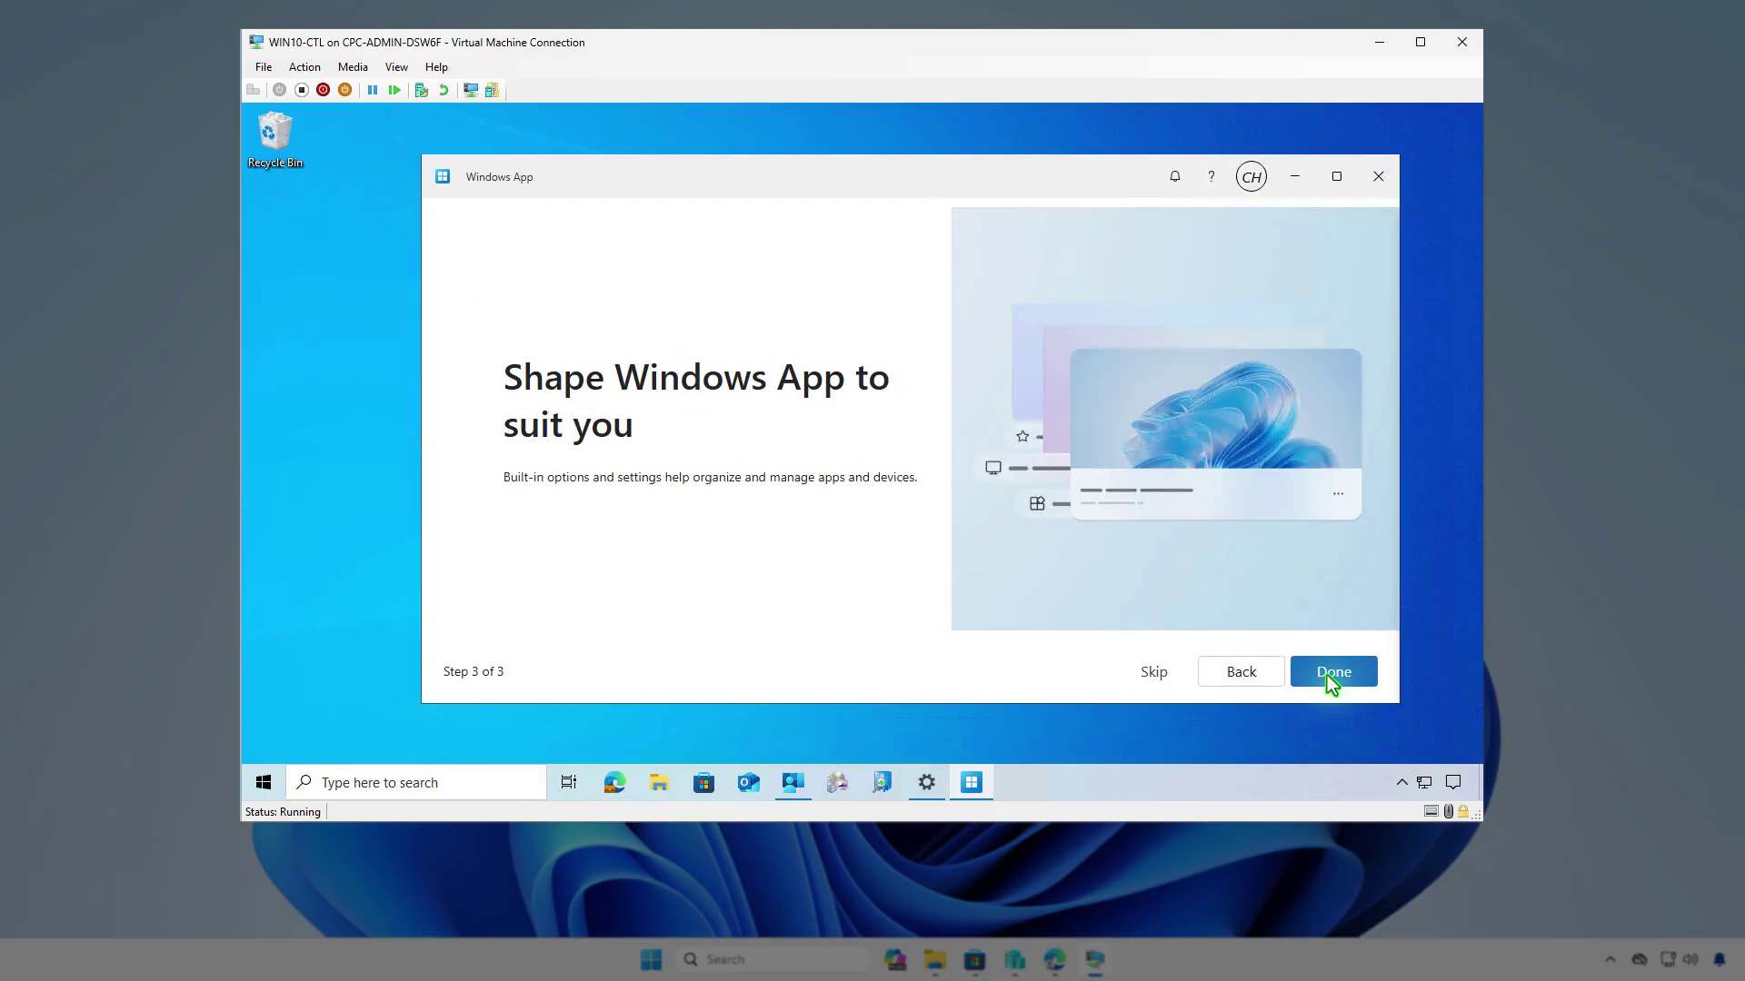
click(1328, 674)
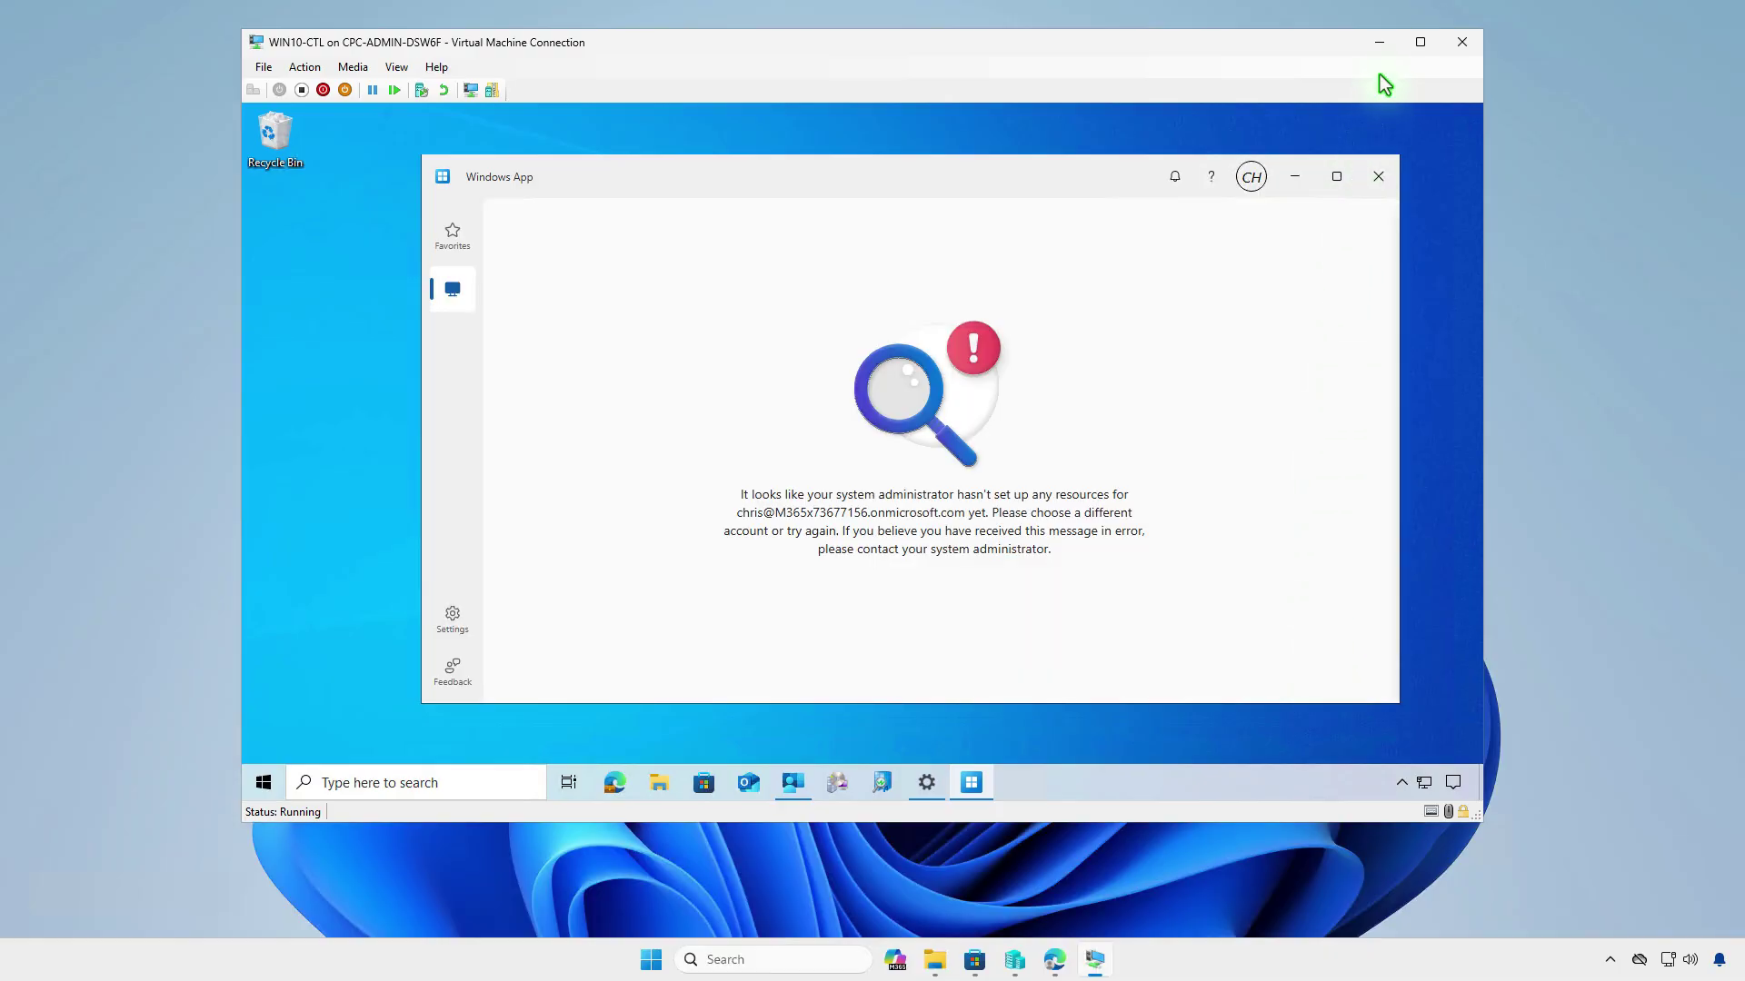
- Switch to the Intune admin center in Edge, refresh the Windows App overview and open its device install status
click(1374, 45)
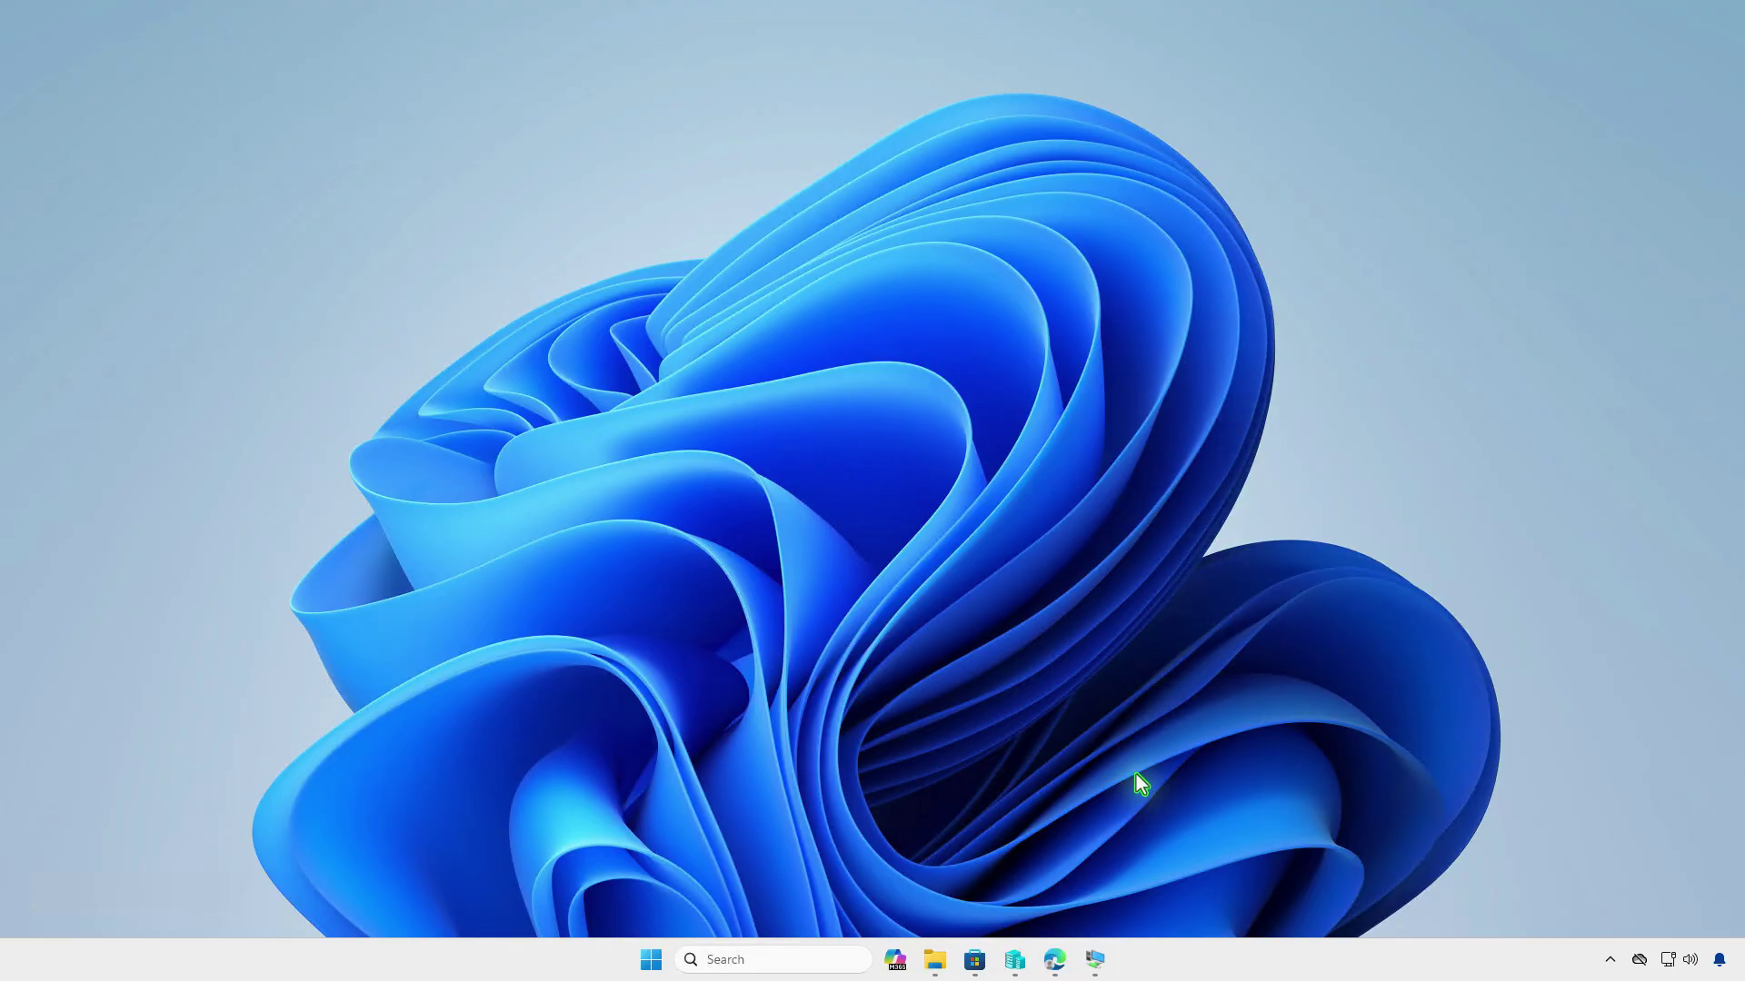
click(1067, 960)
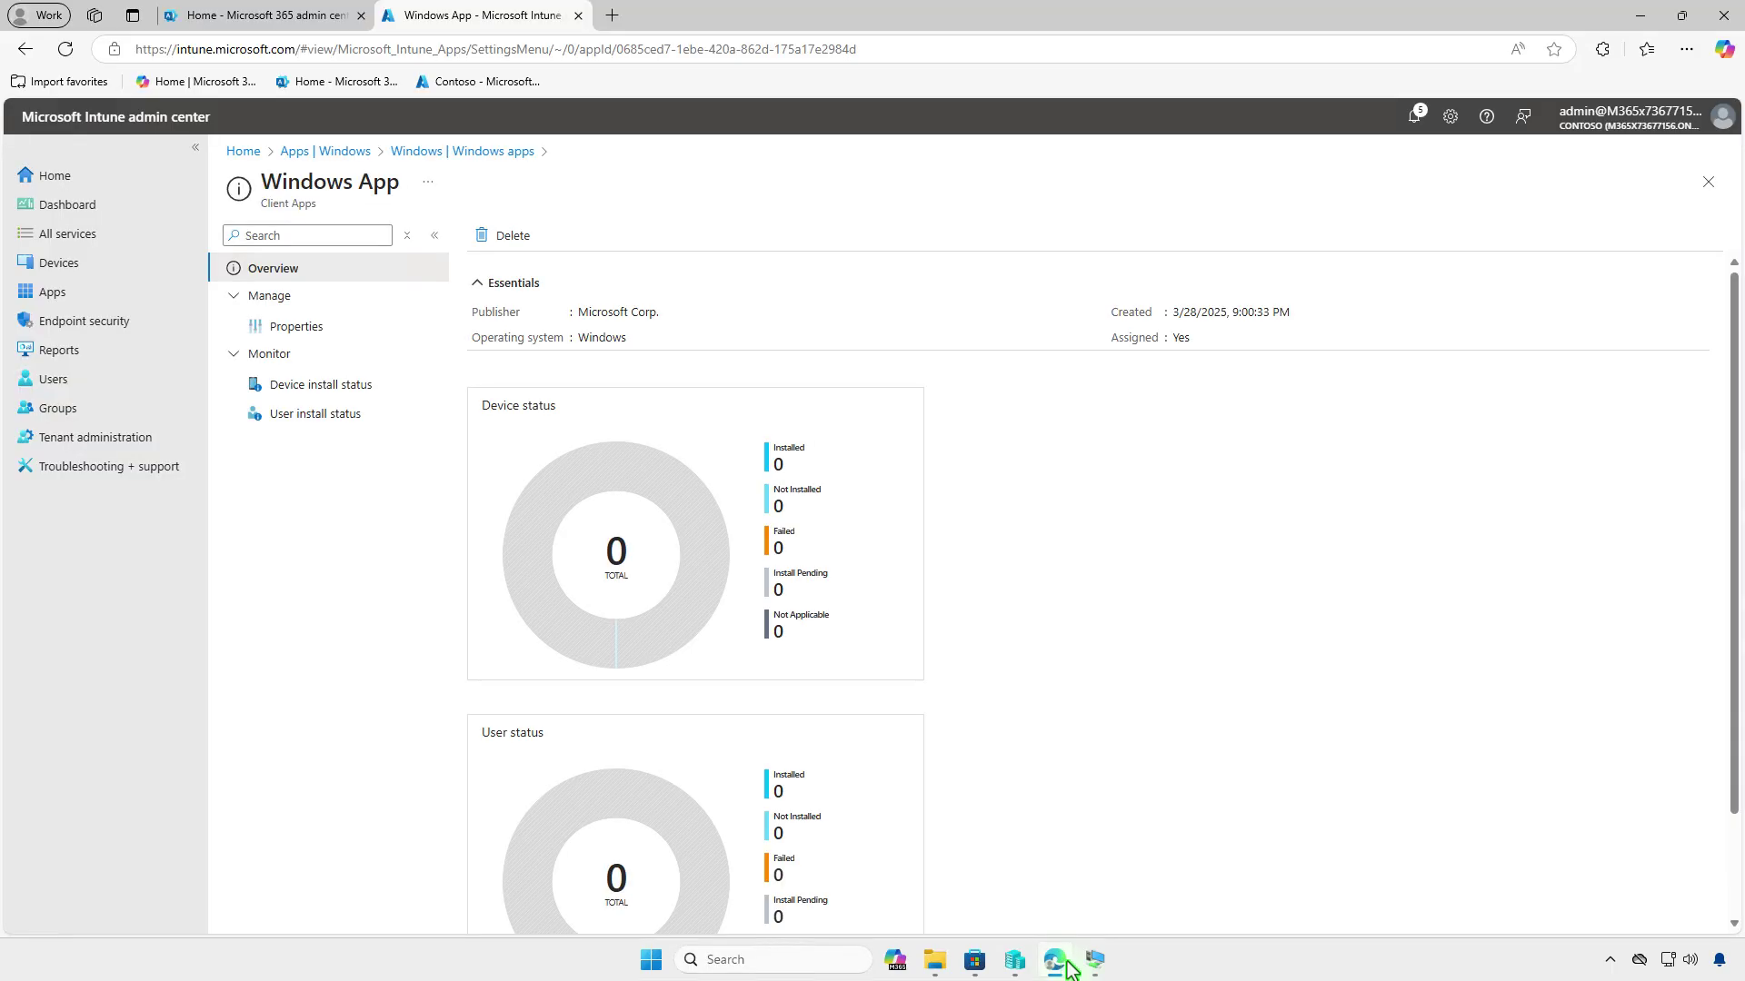
click(72, 56)
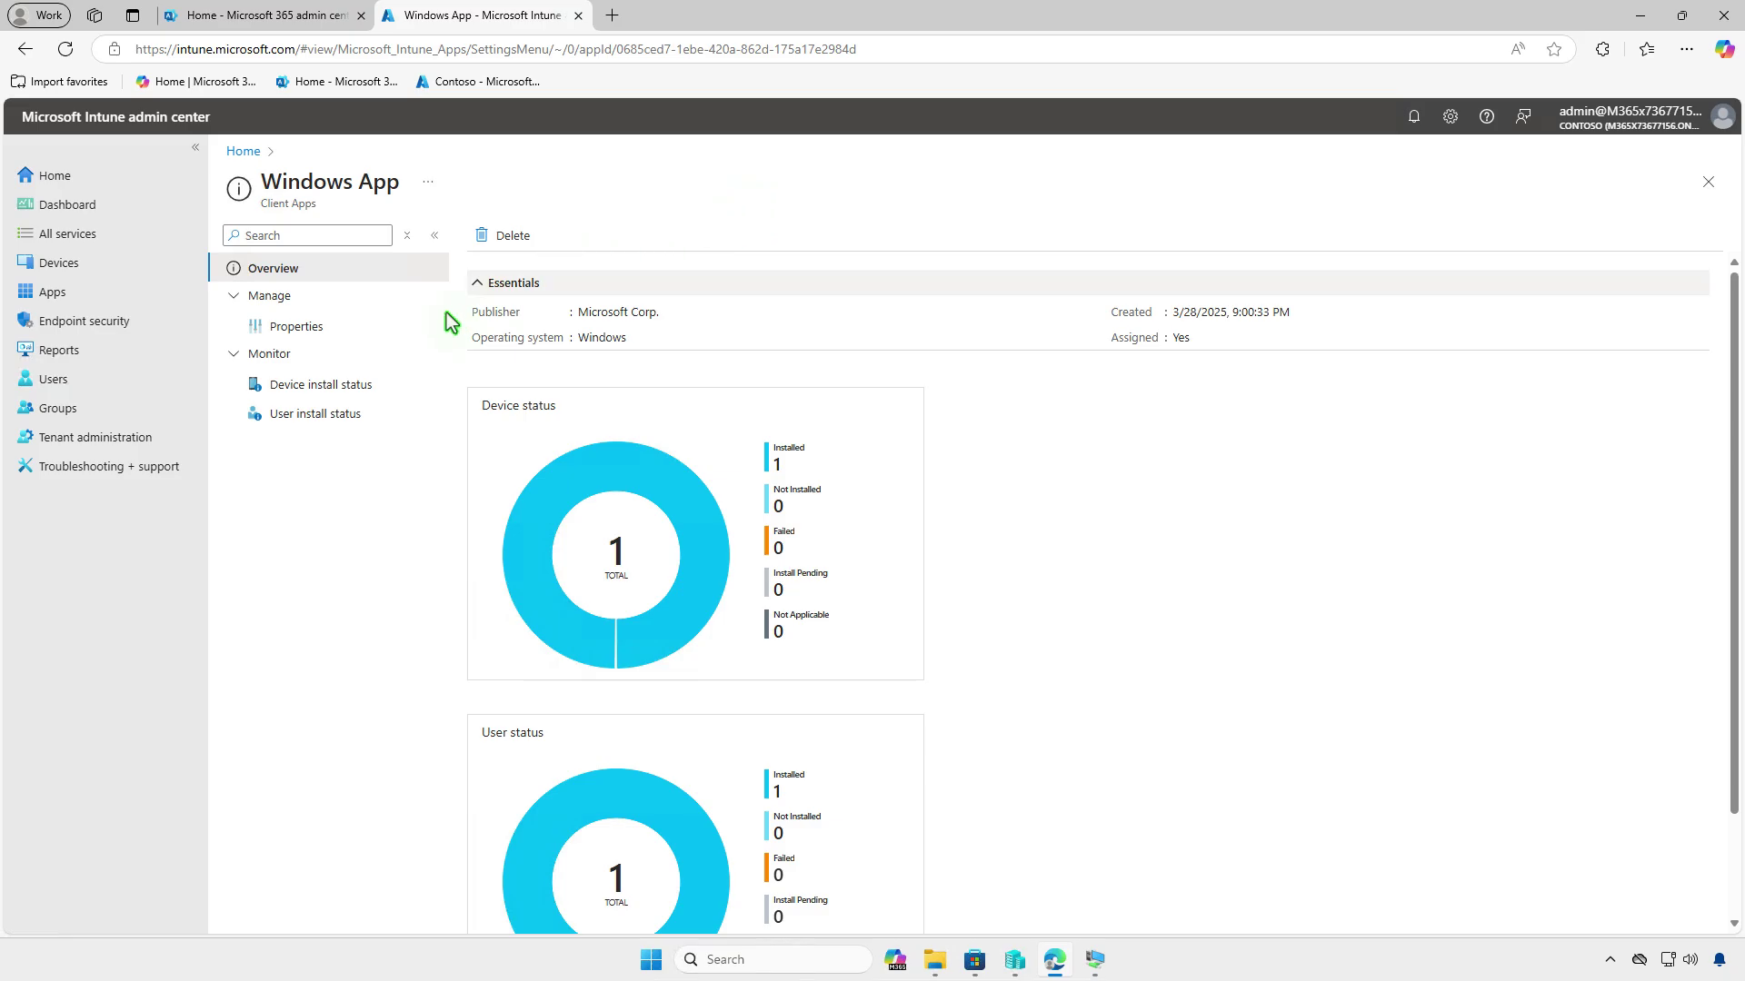
click(382, 389)
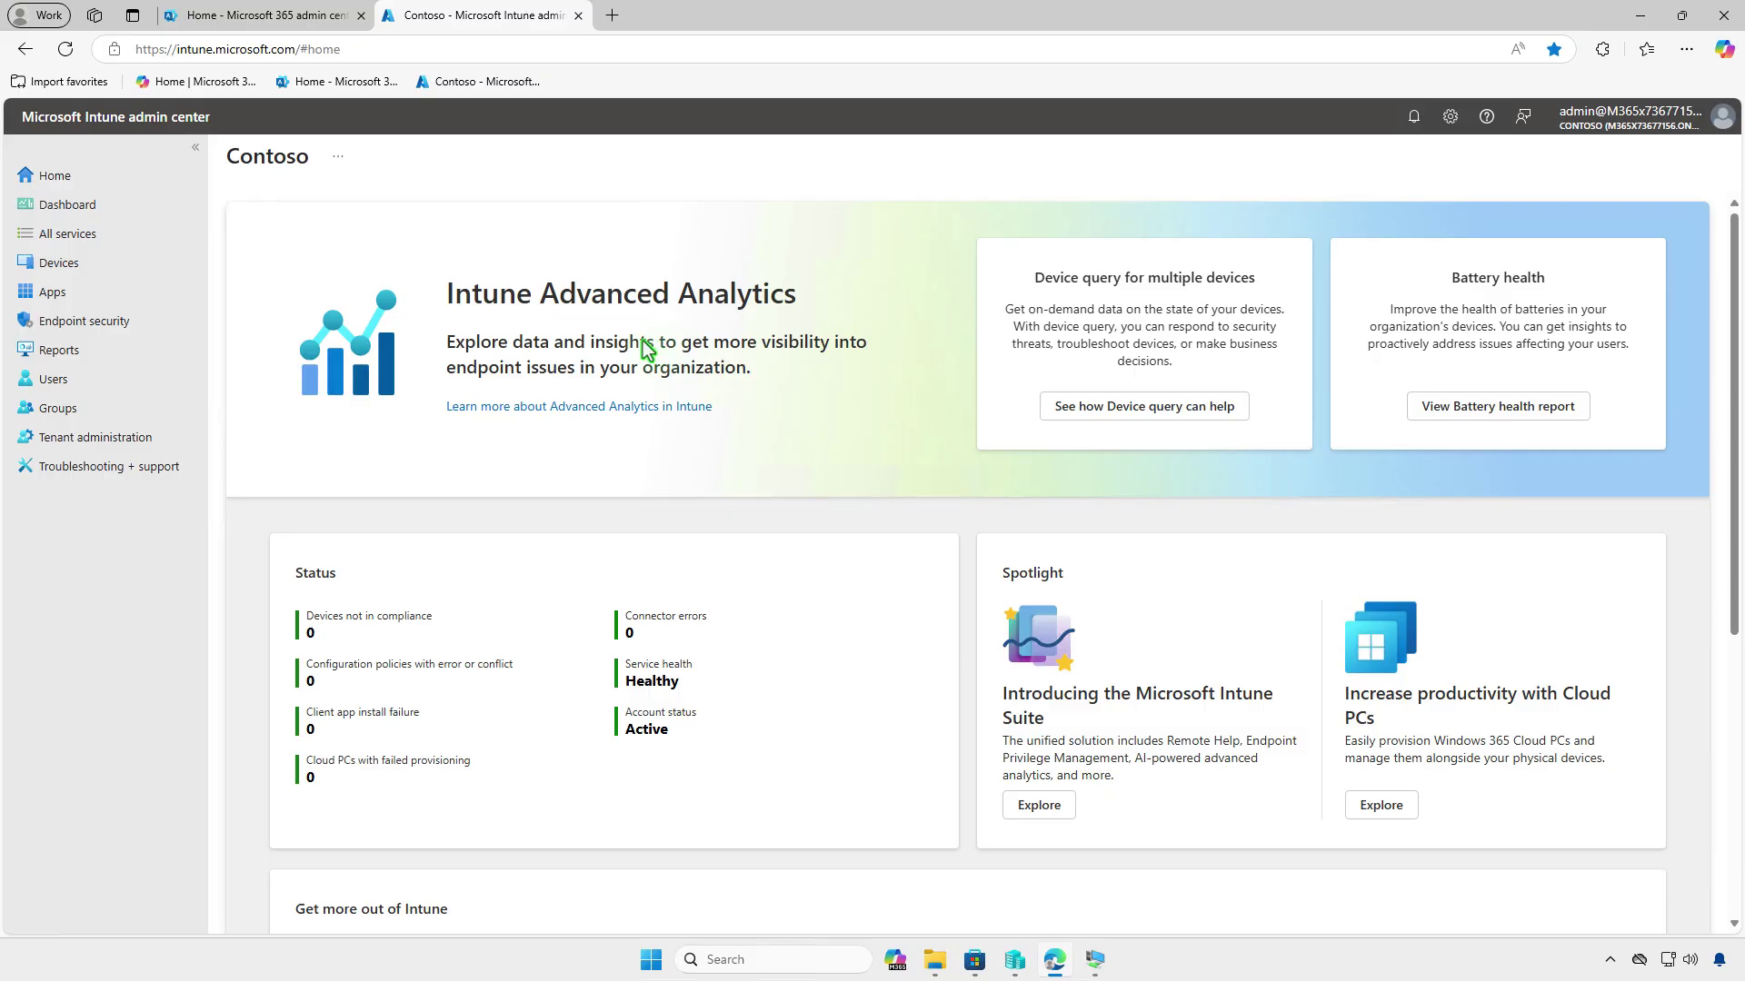
- Open the properties of the Windows App from Intune's list of Windows apps and view its assignments
click(160, 297)
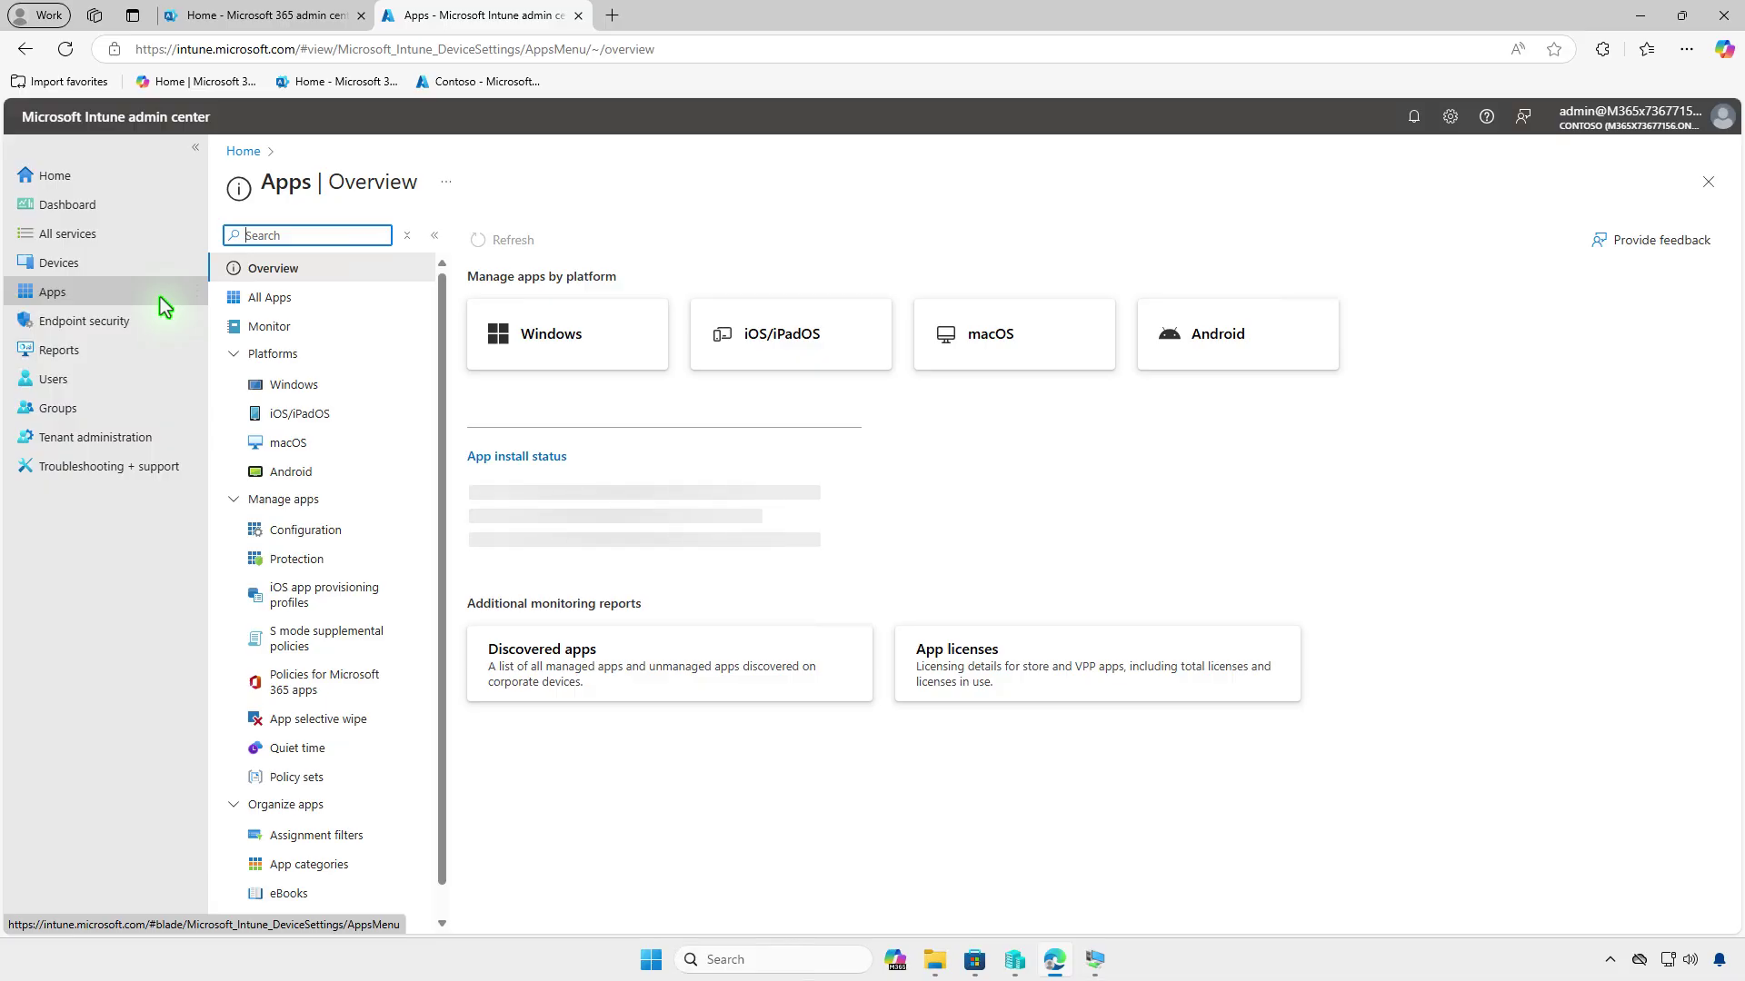
click(324, 385)
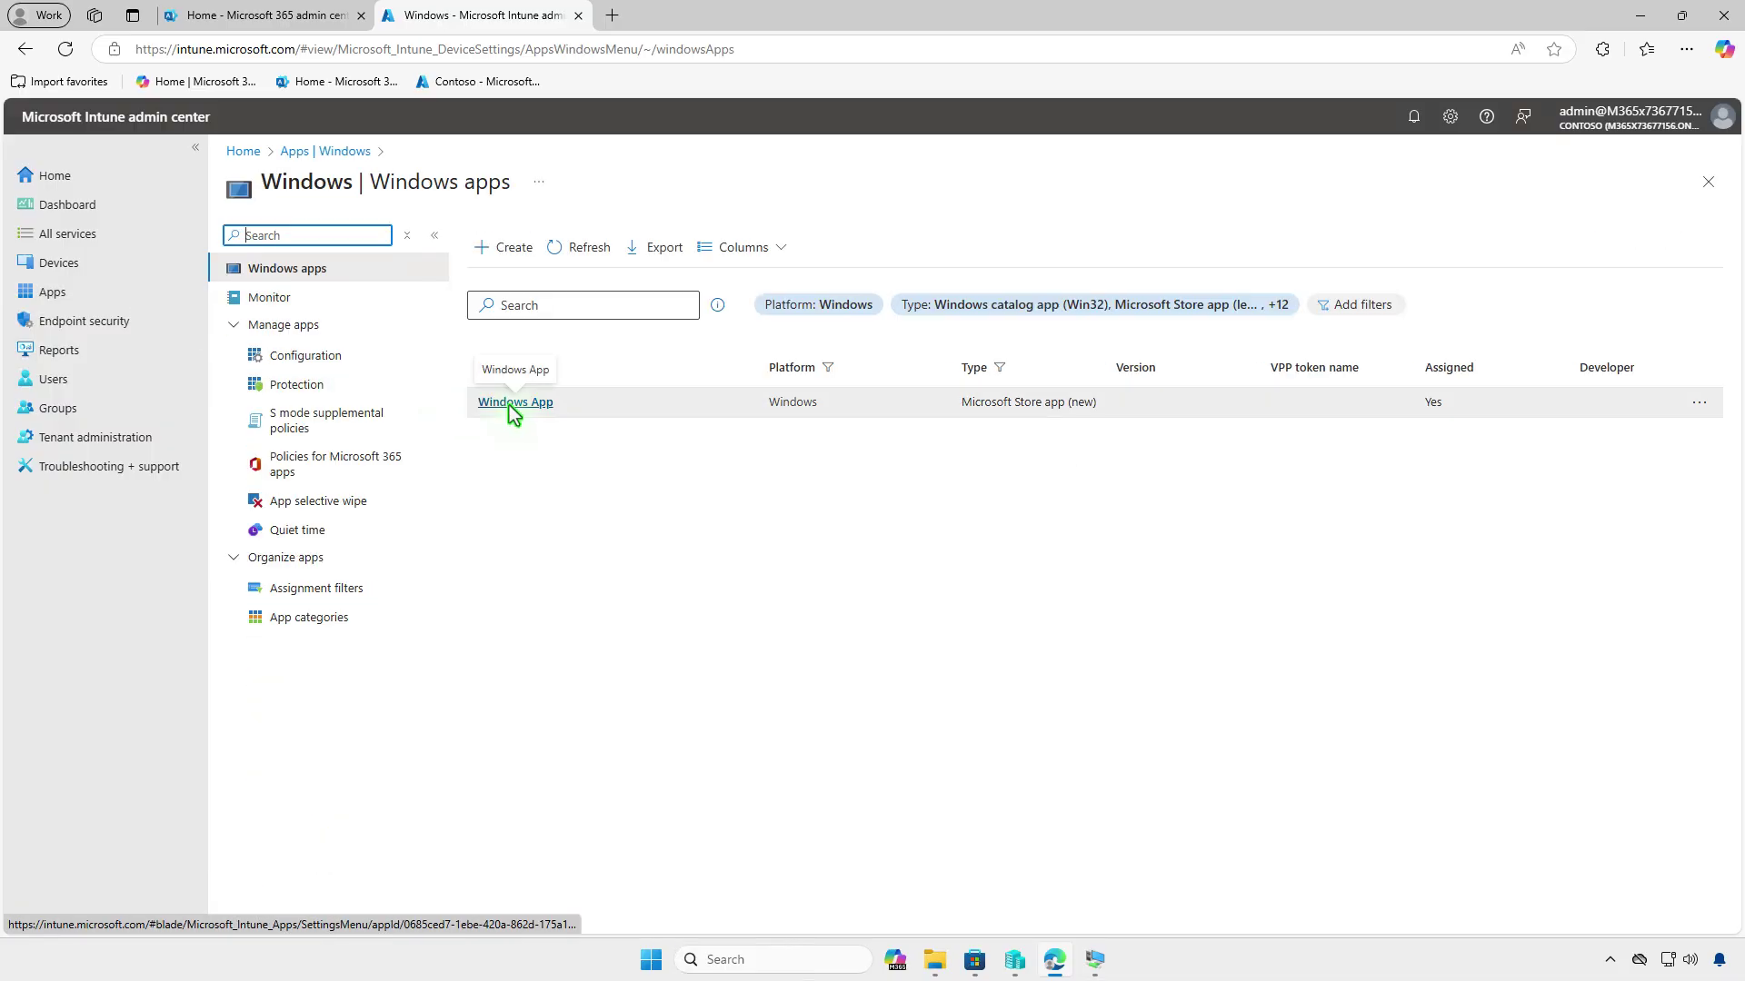
click(509, 406)
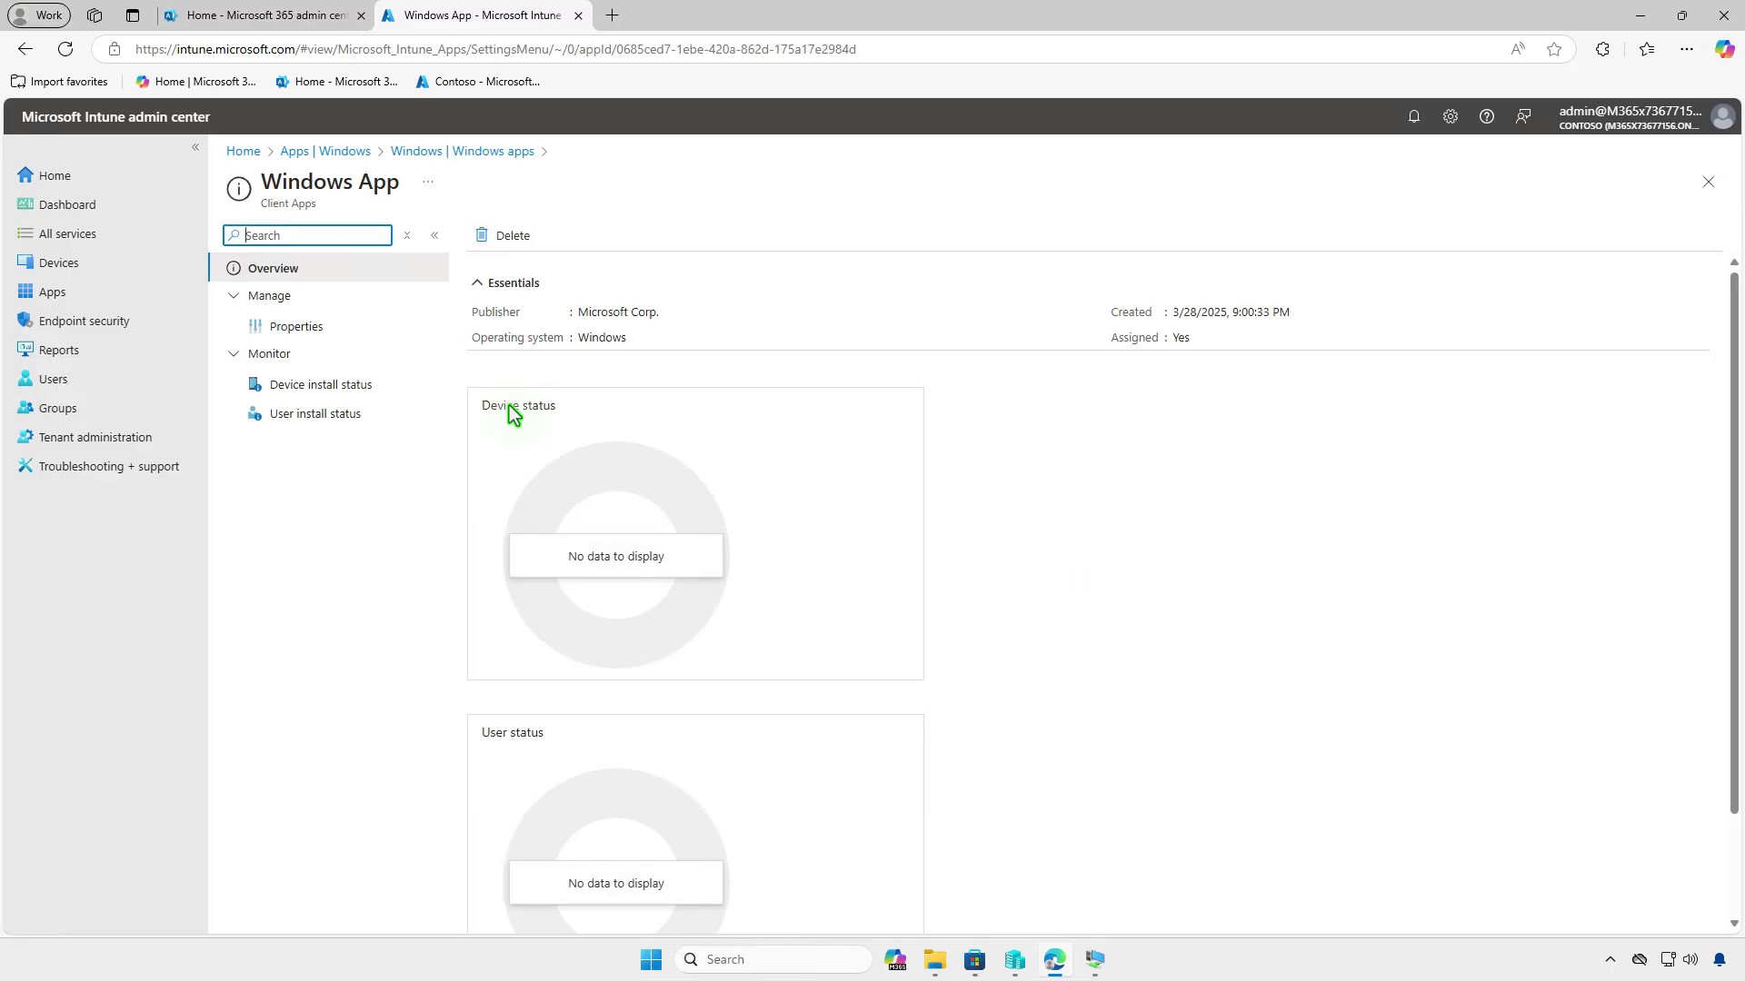
click(377, 333)
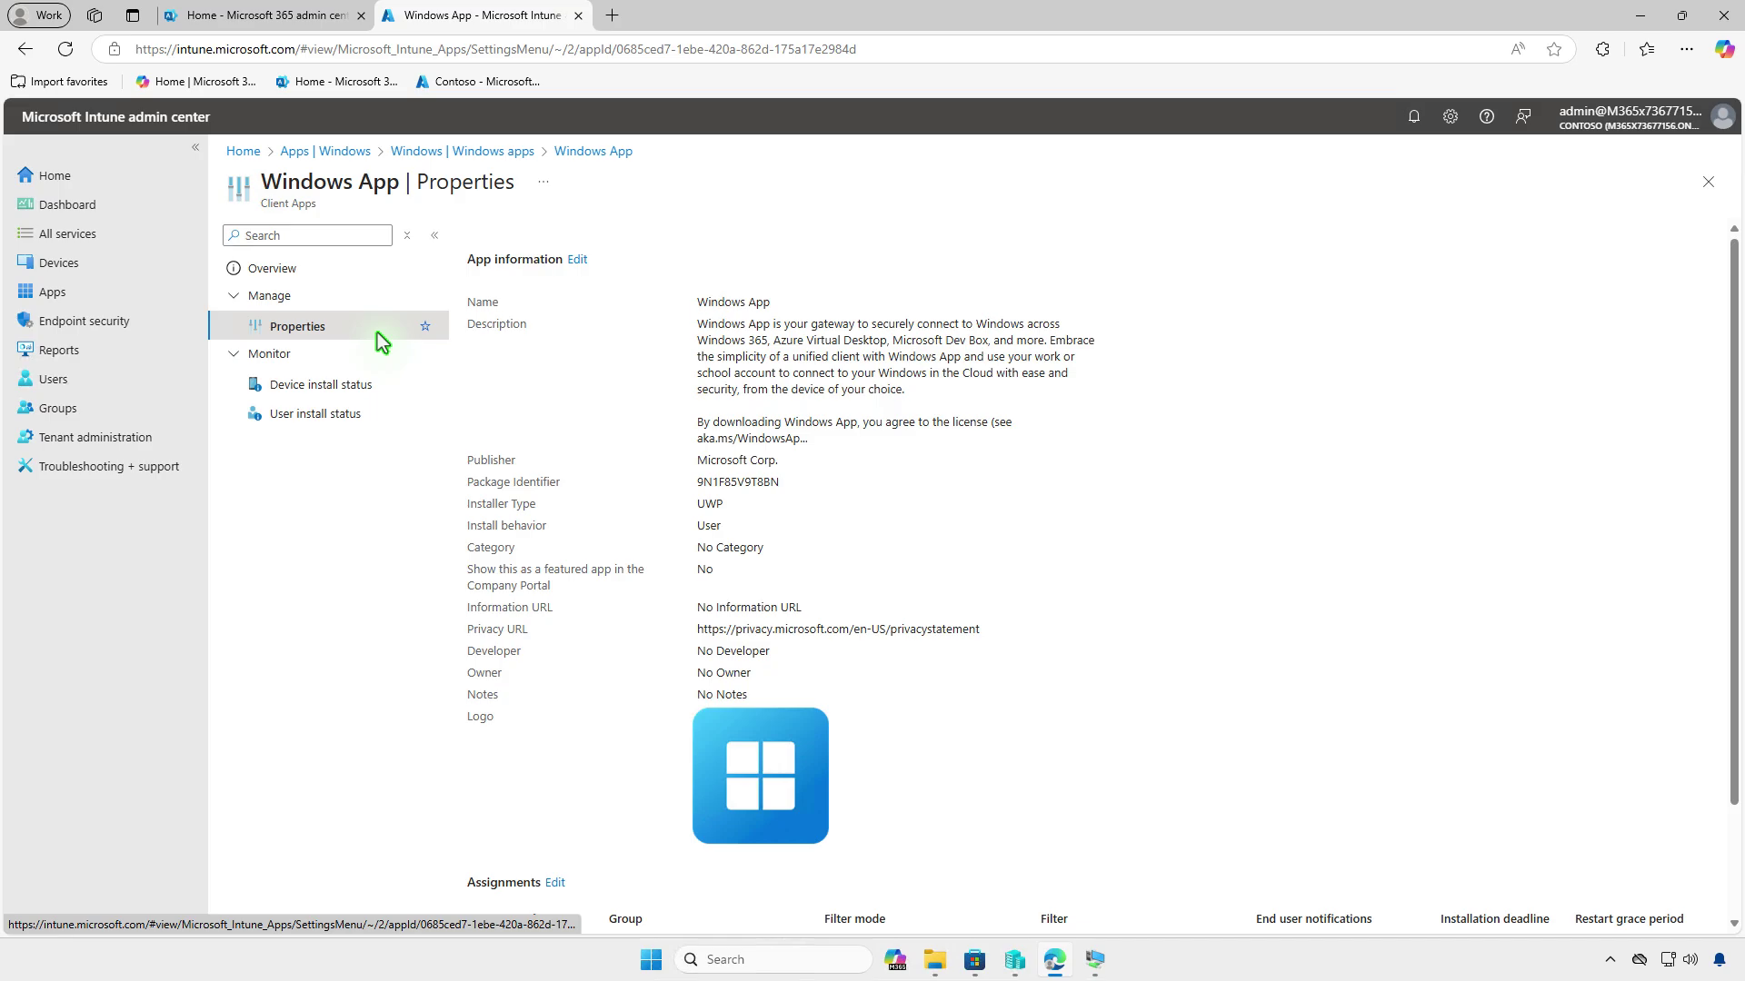
scroll(1065, 469, down, 3)
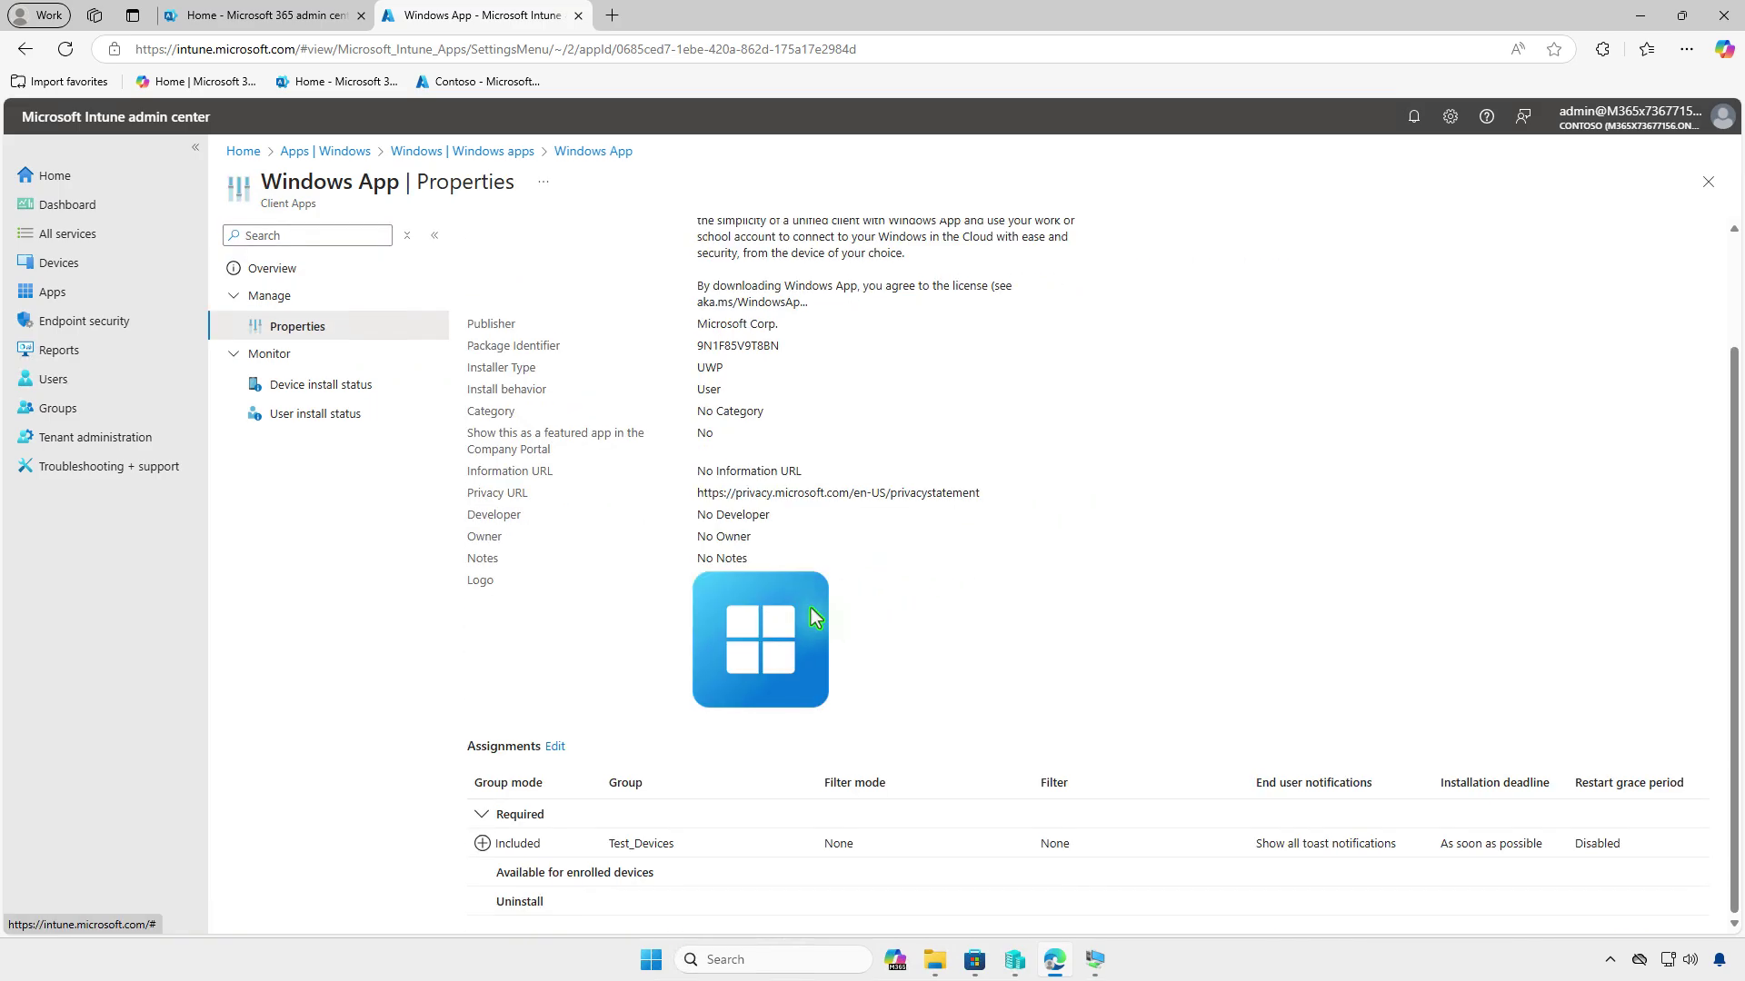
- Edit the app's assignments and remove the Test_Devices group from the Required assignment
click(564, 749)
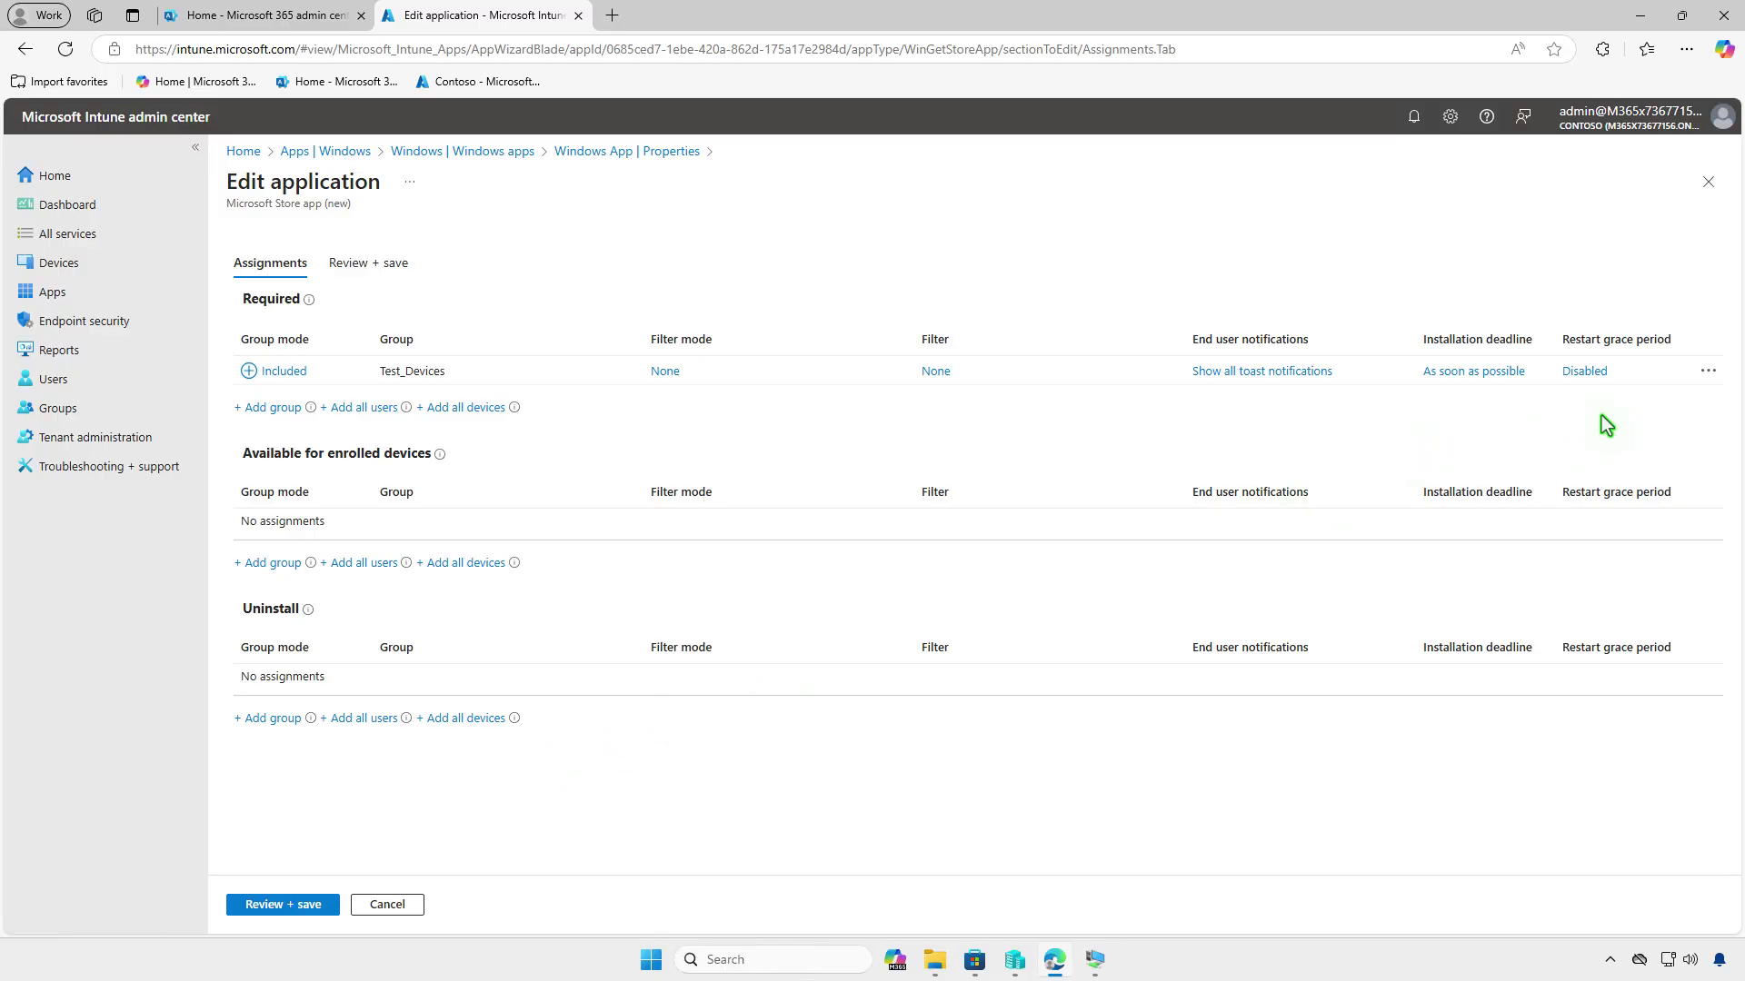
click(1707, 371)
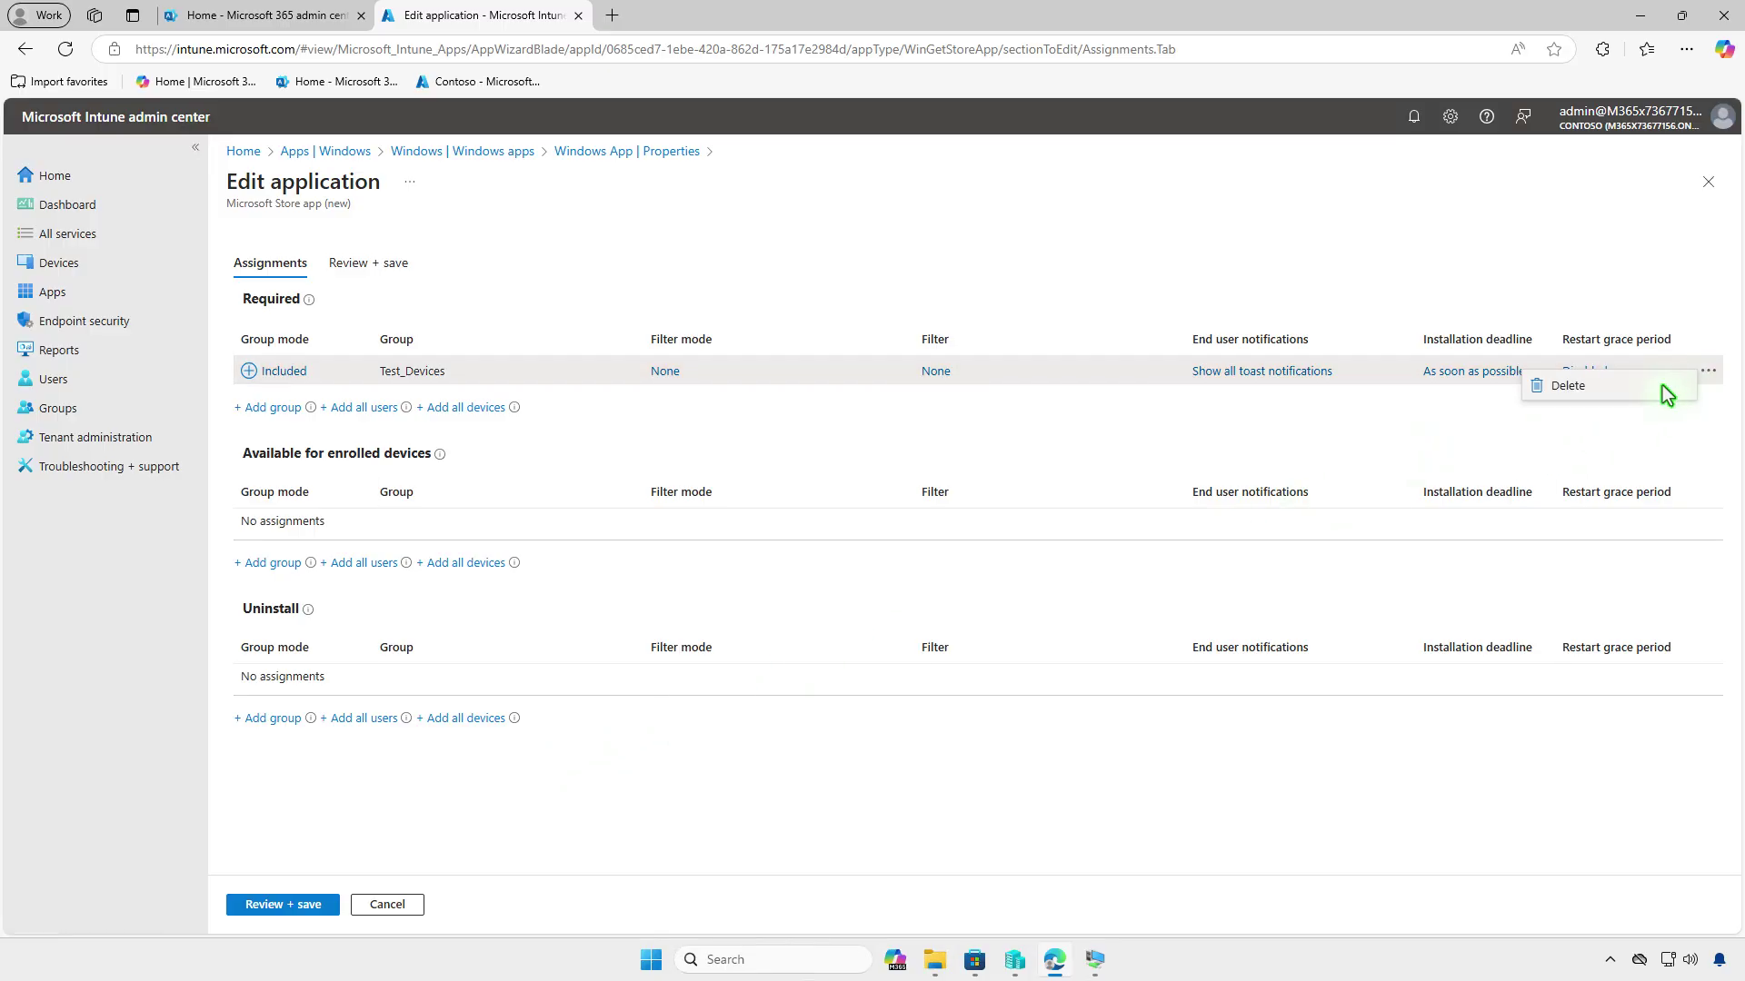
click(1661, 386)
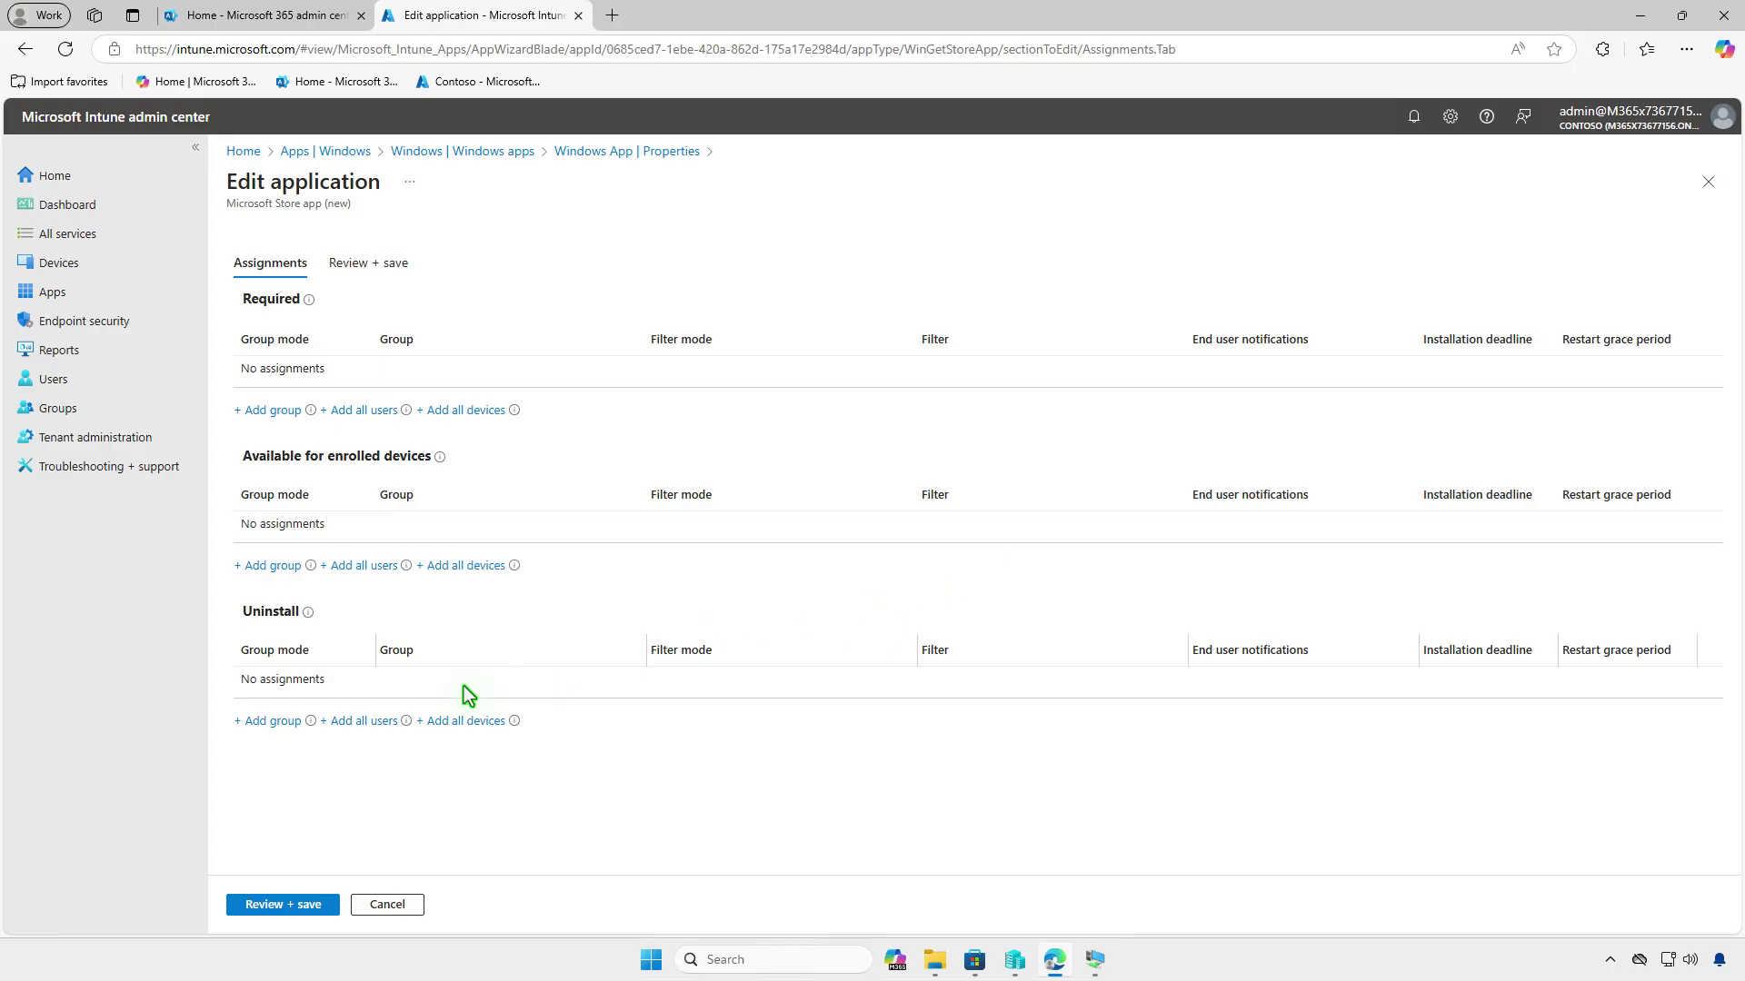
- Add the Test_Devices group to the Uninstall assignment and save the application
click(285, 725)
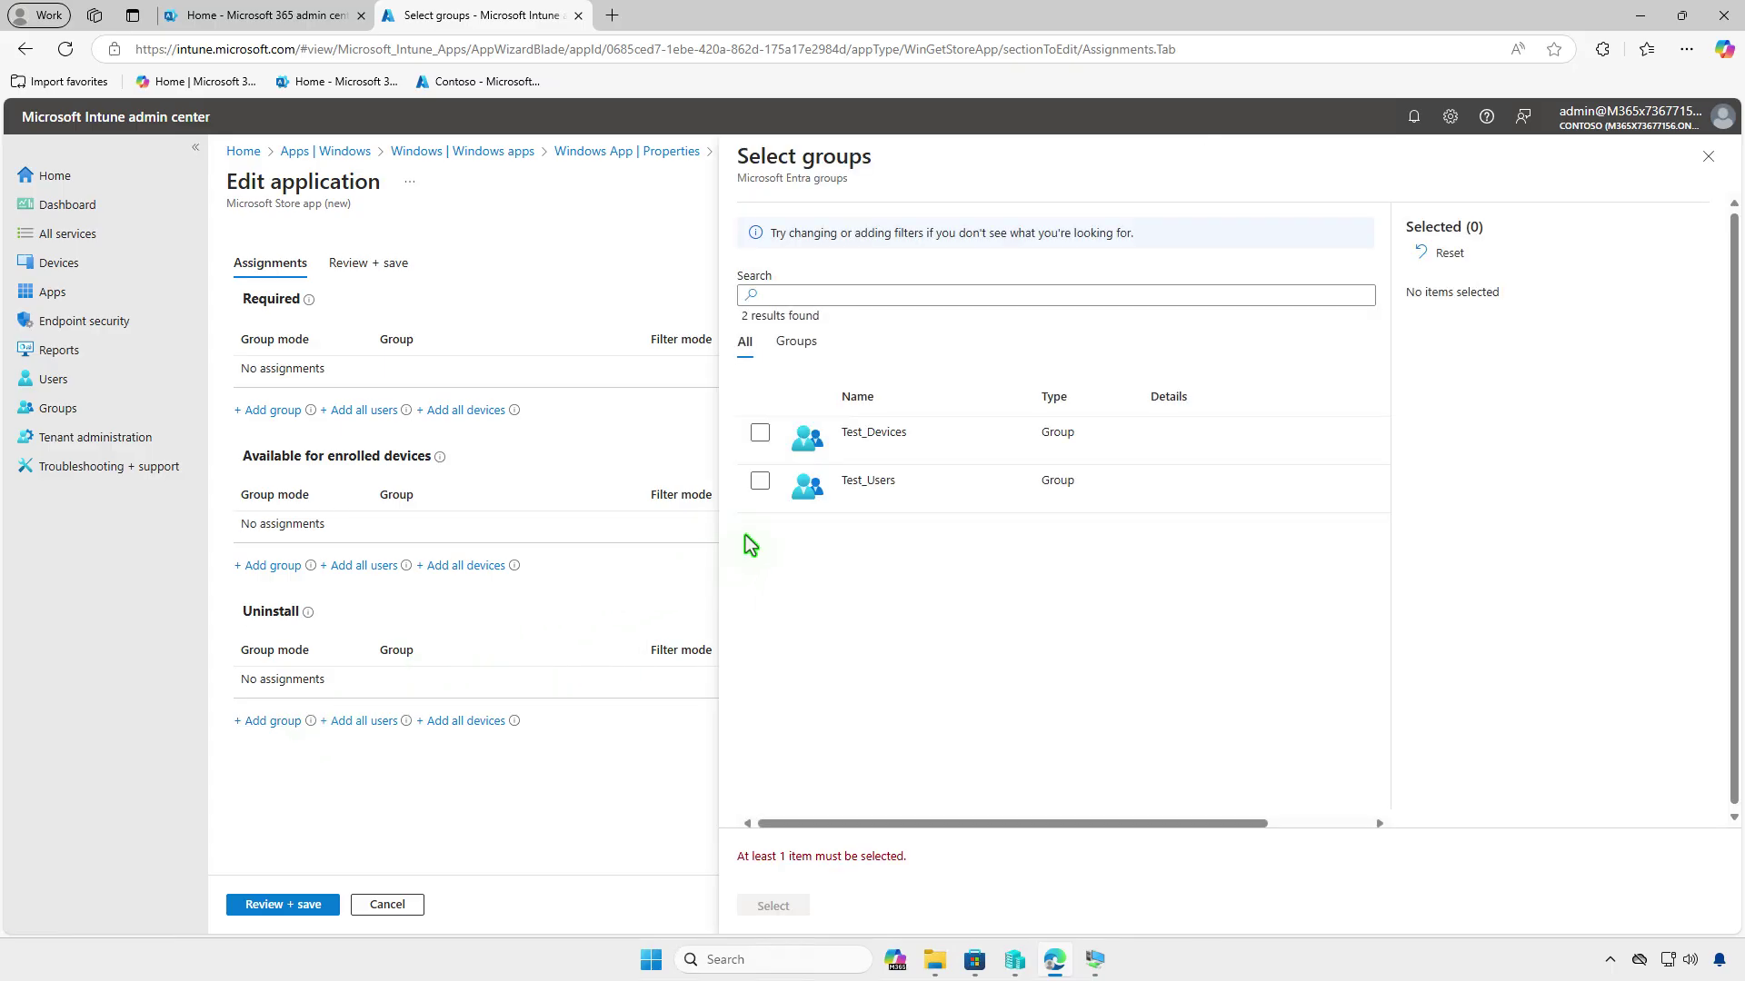
click(760, 434)
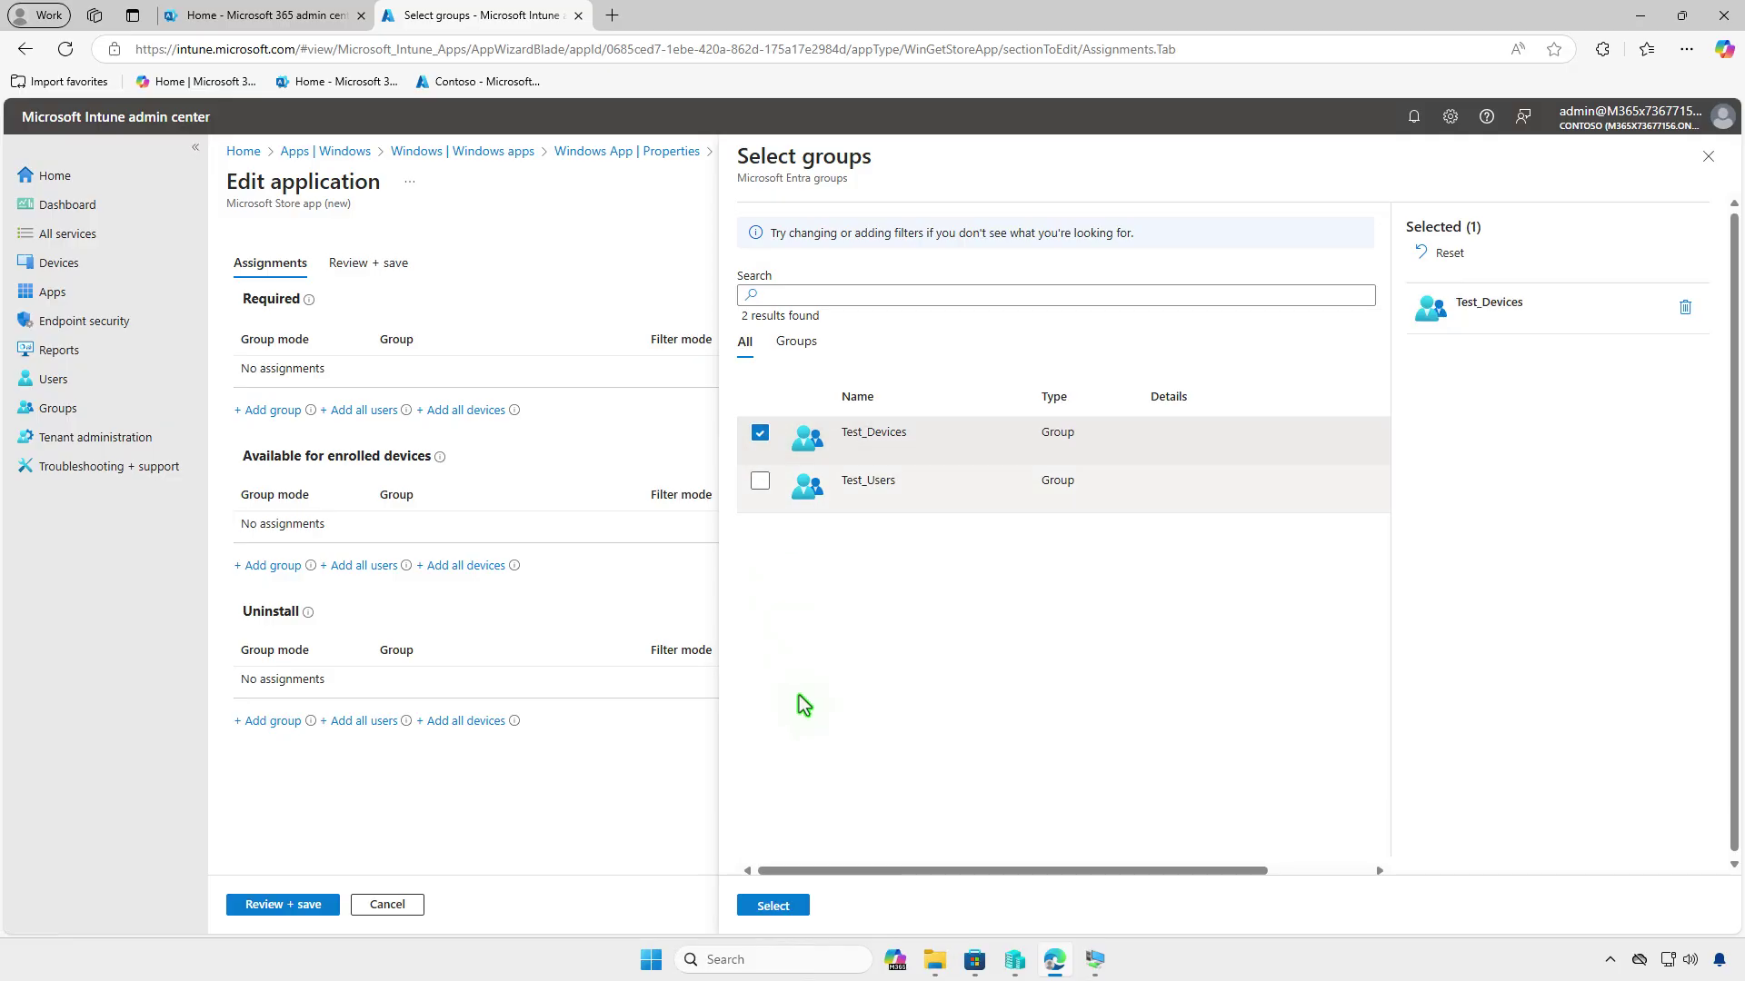
click(797, 906)
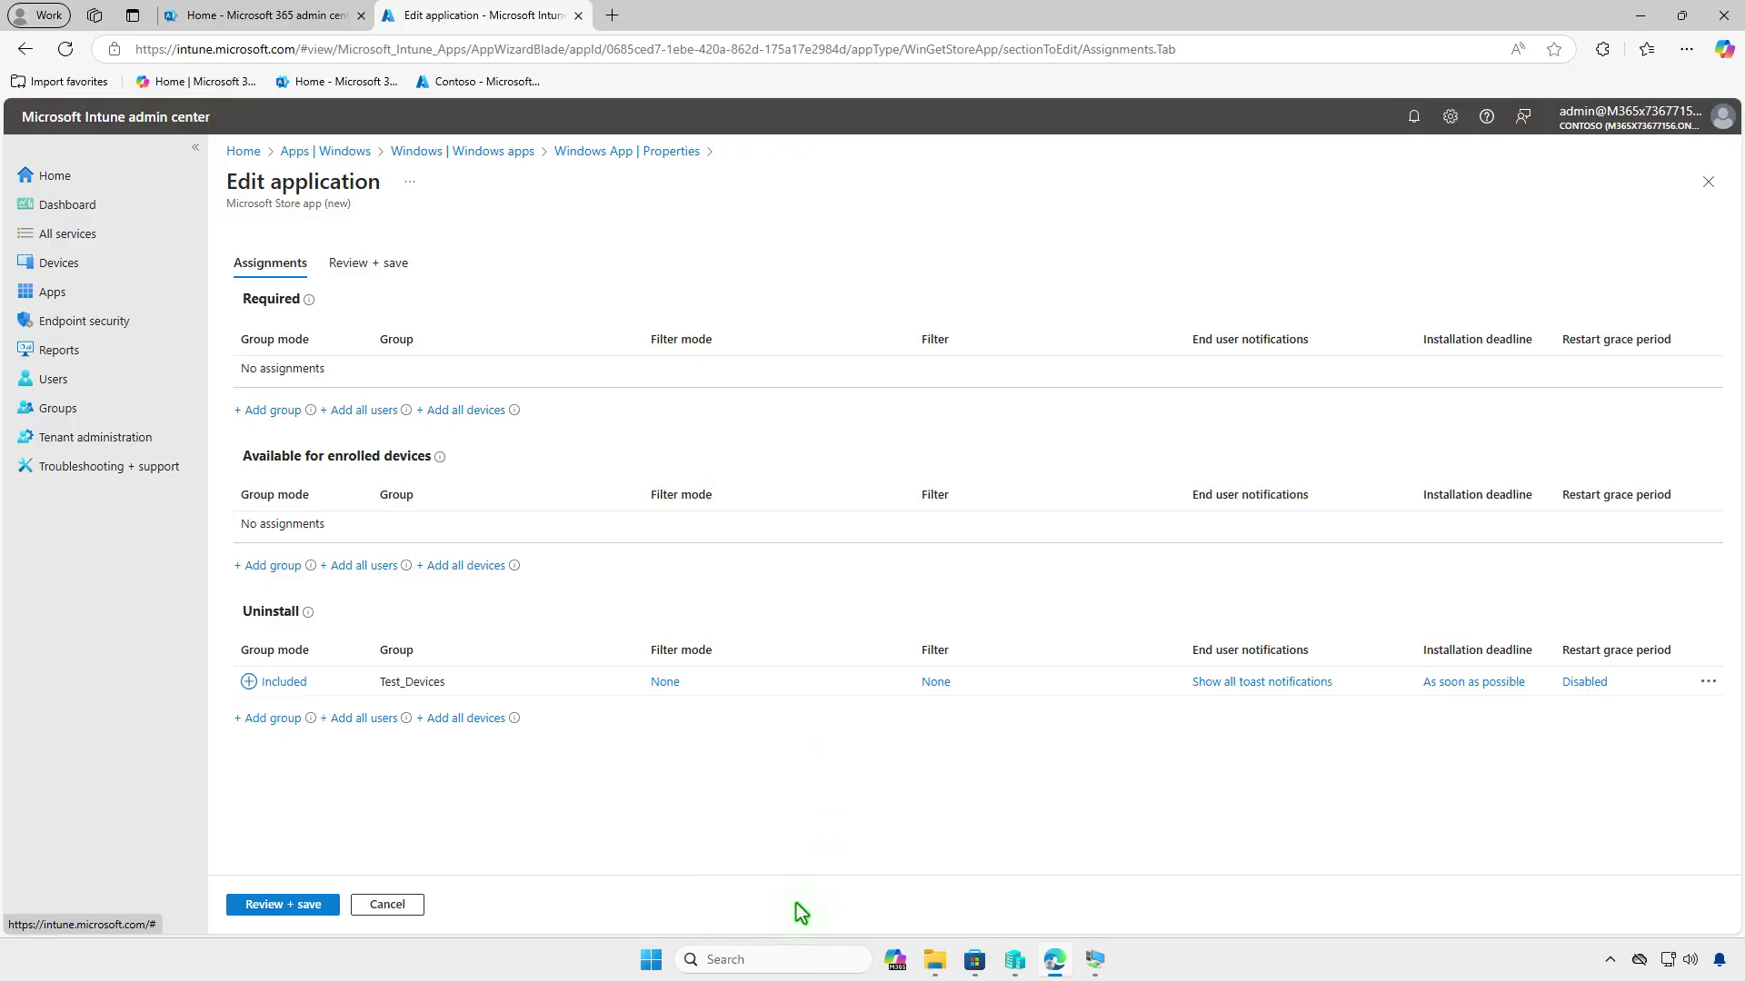
click(325, 905)
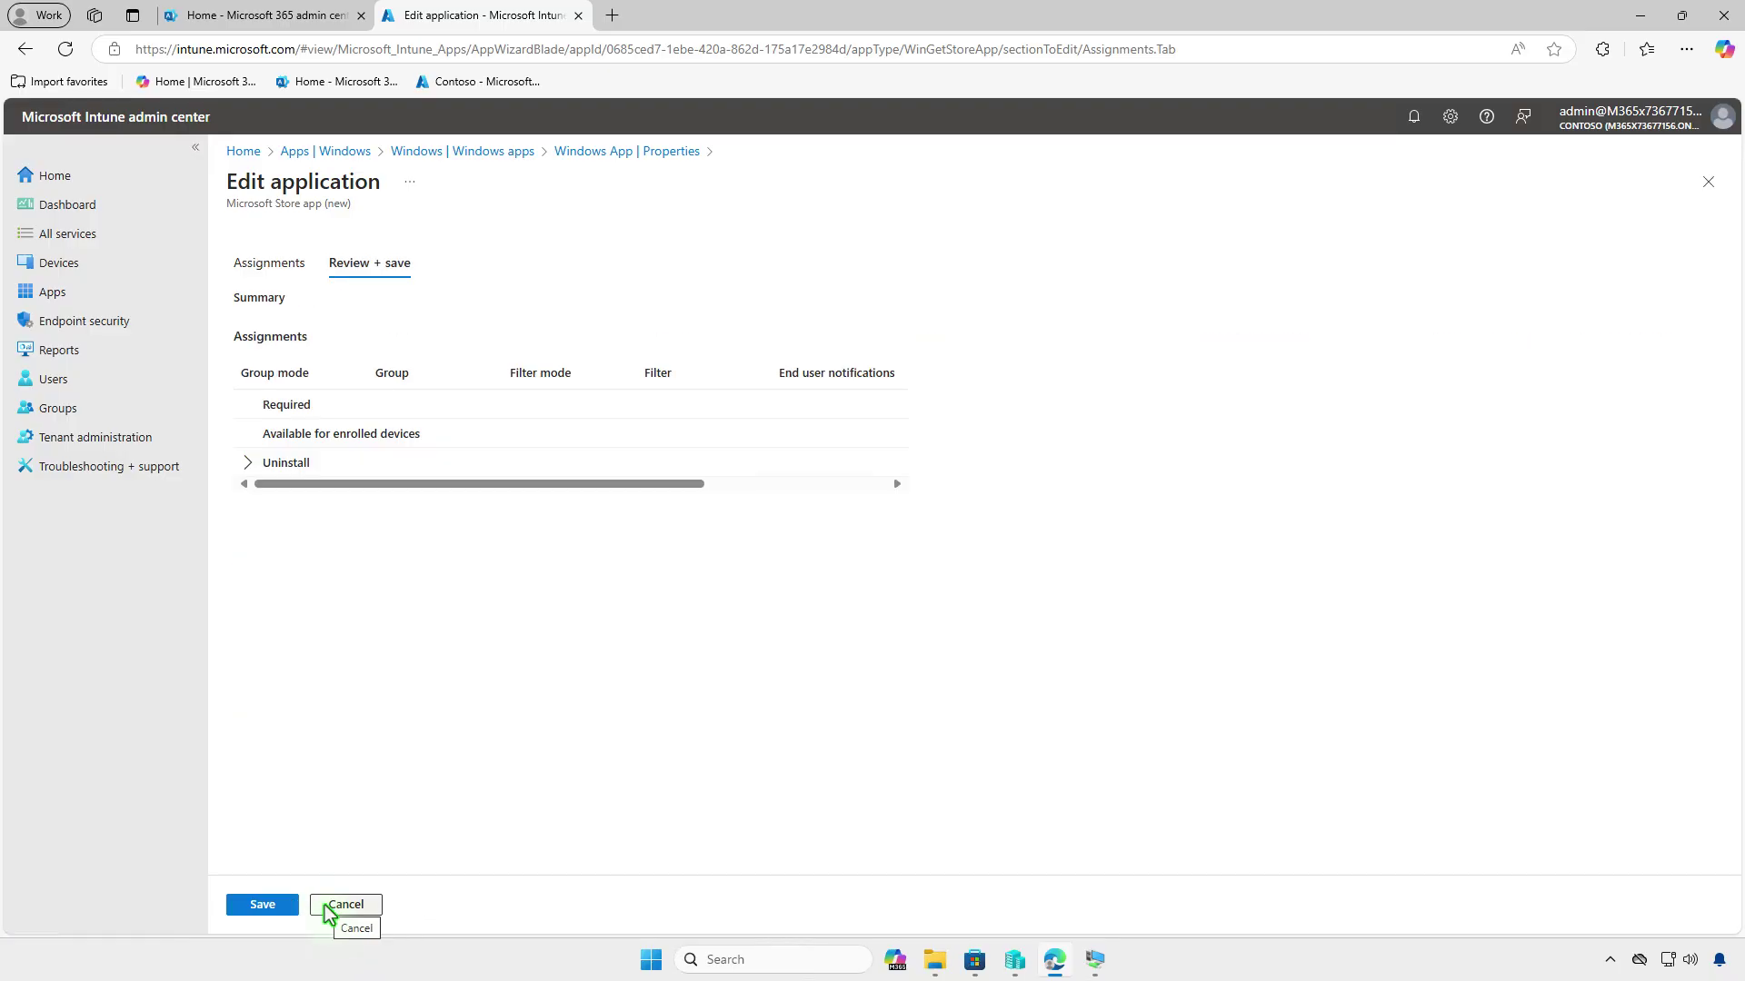
click(273, 906)
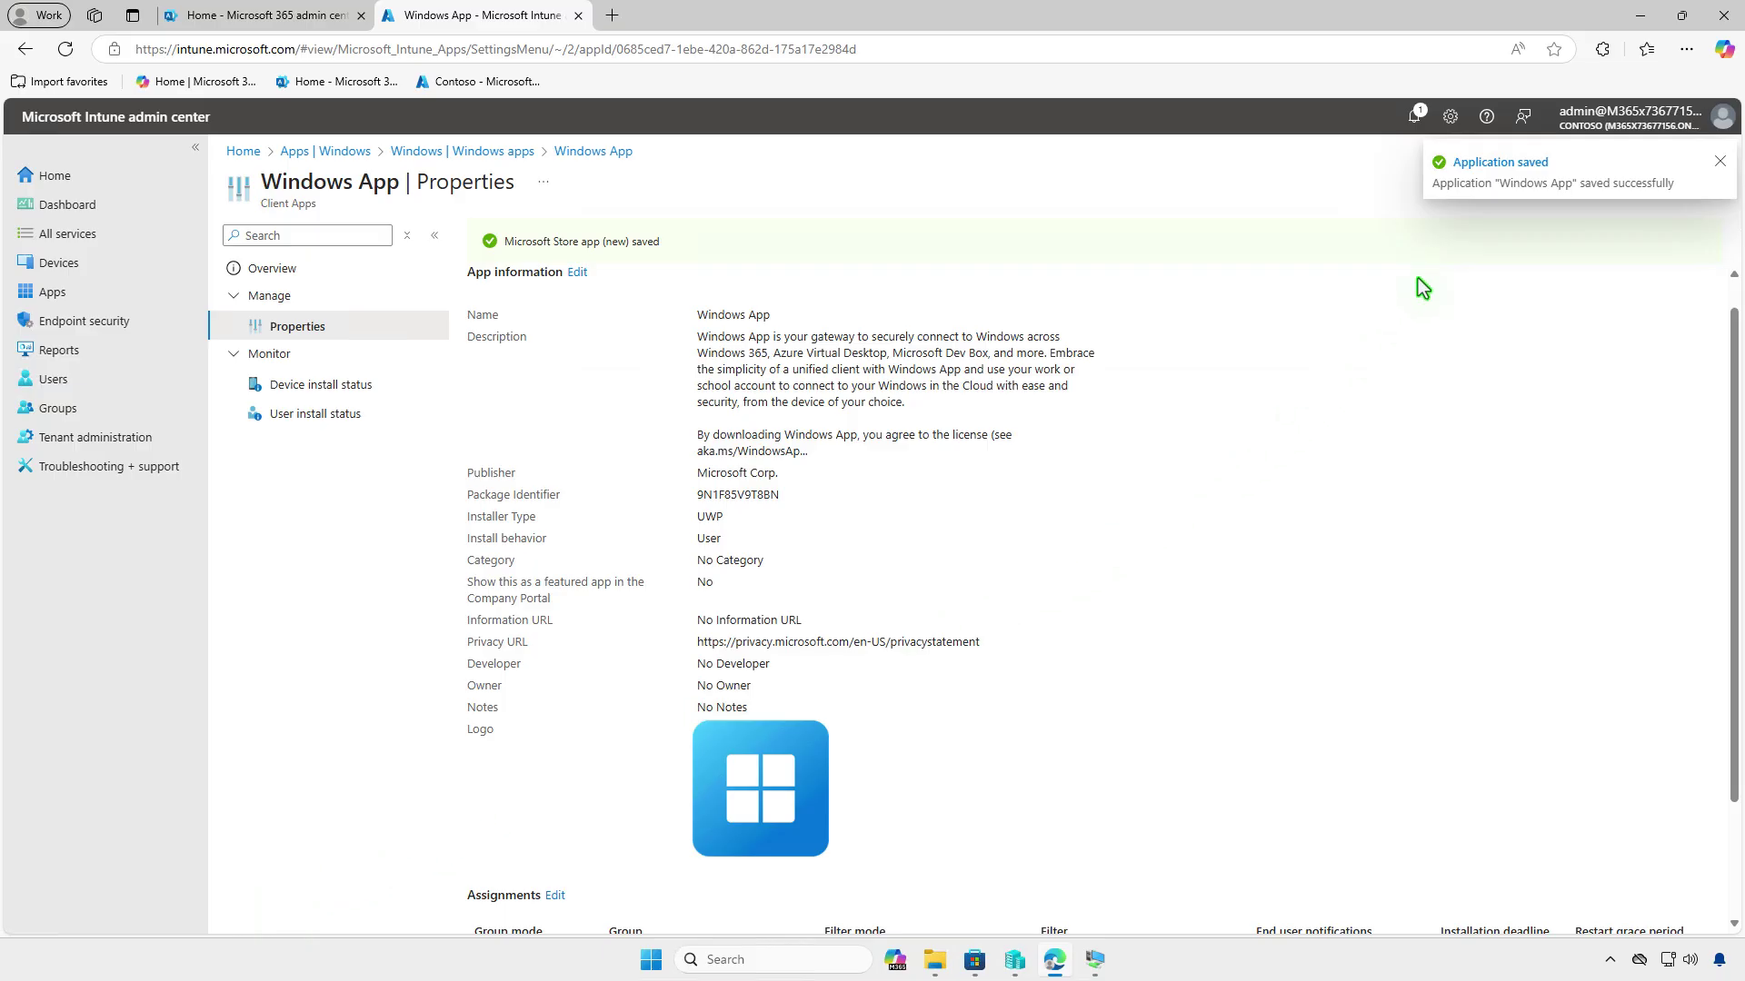
- Switch to the WIN10-CTL virtual machine and sync the device from the Company Portal settings
click(1640, 16)
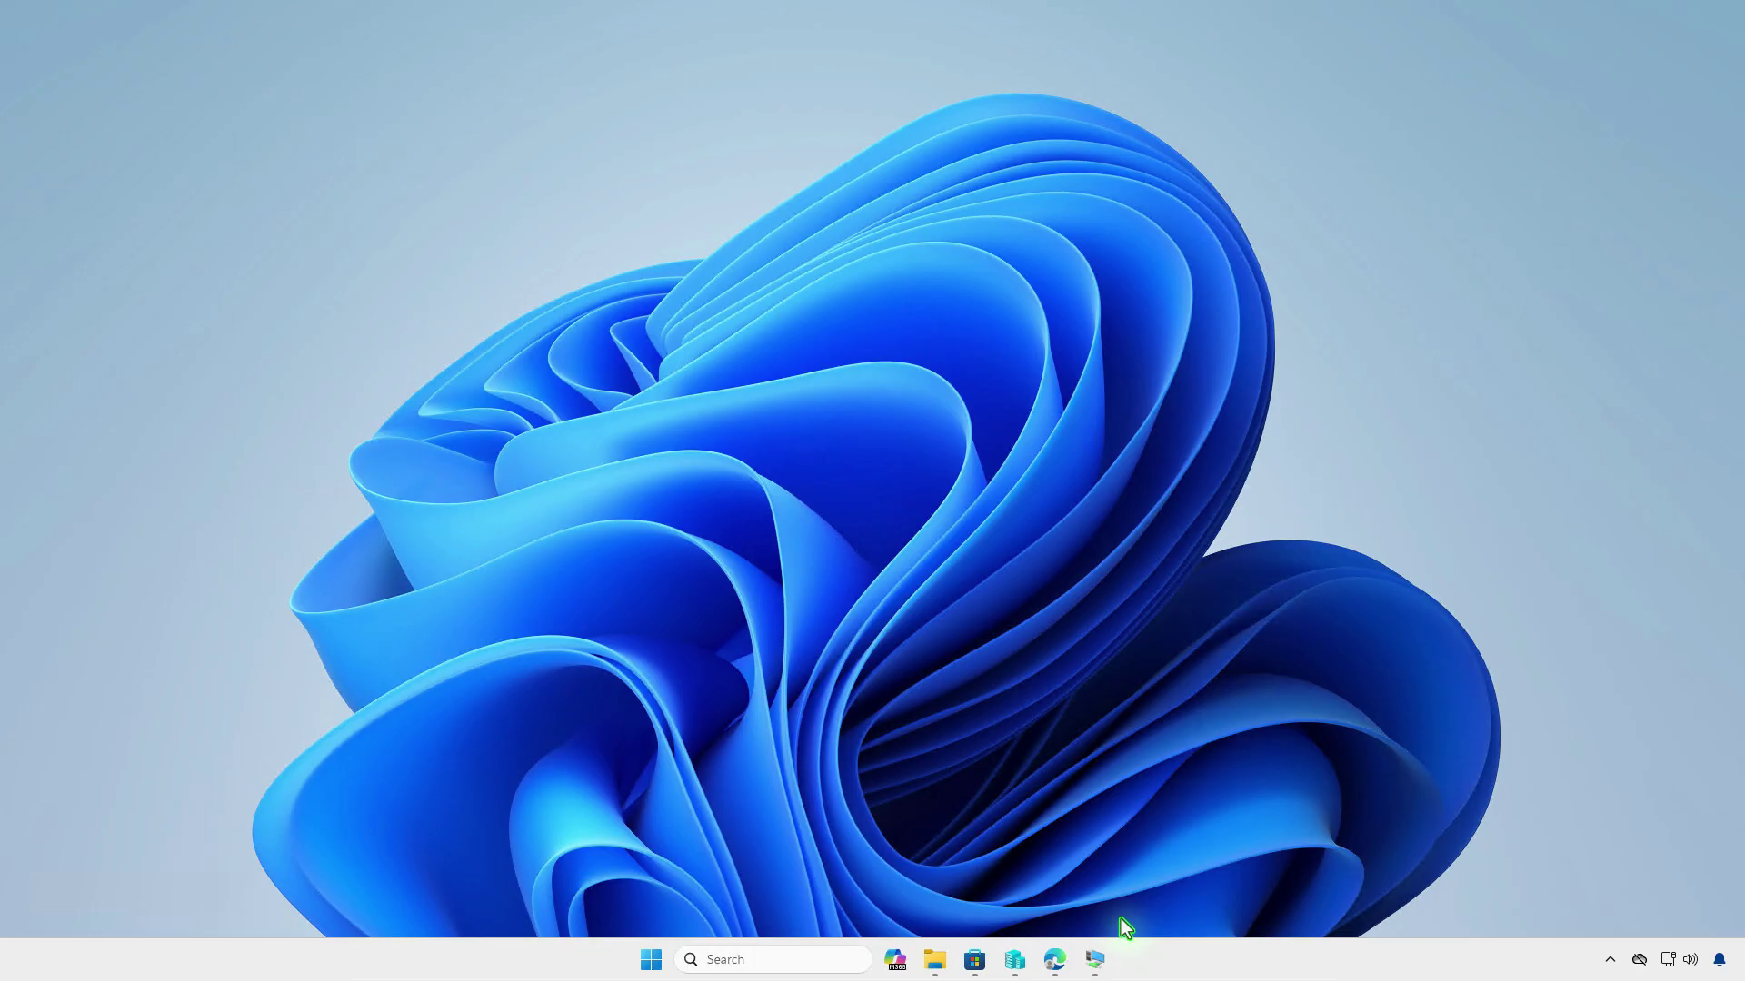
click(1096, 959)
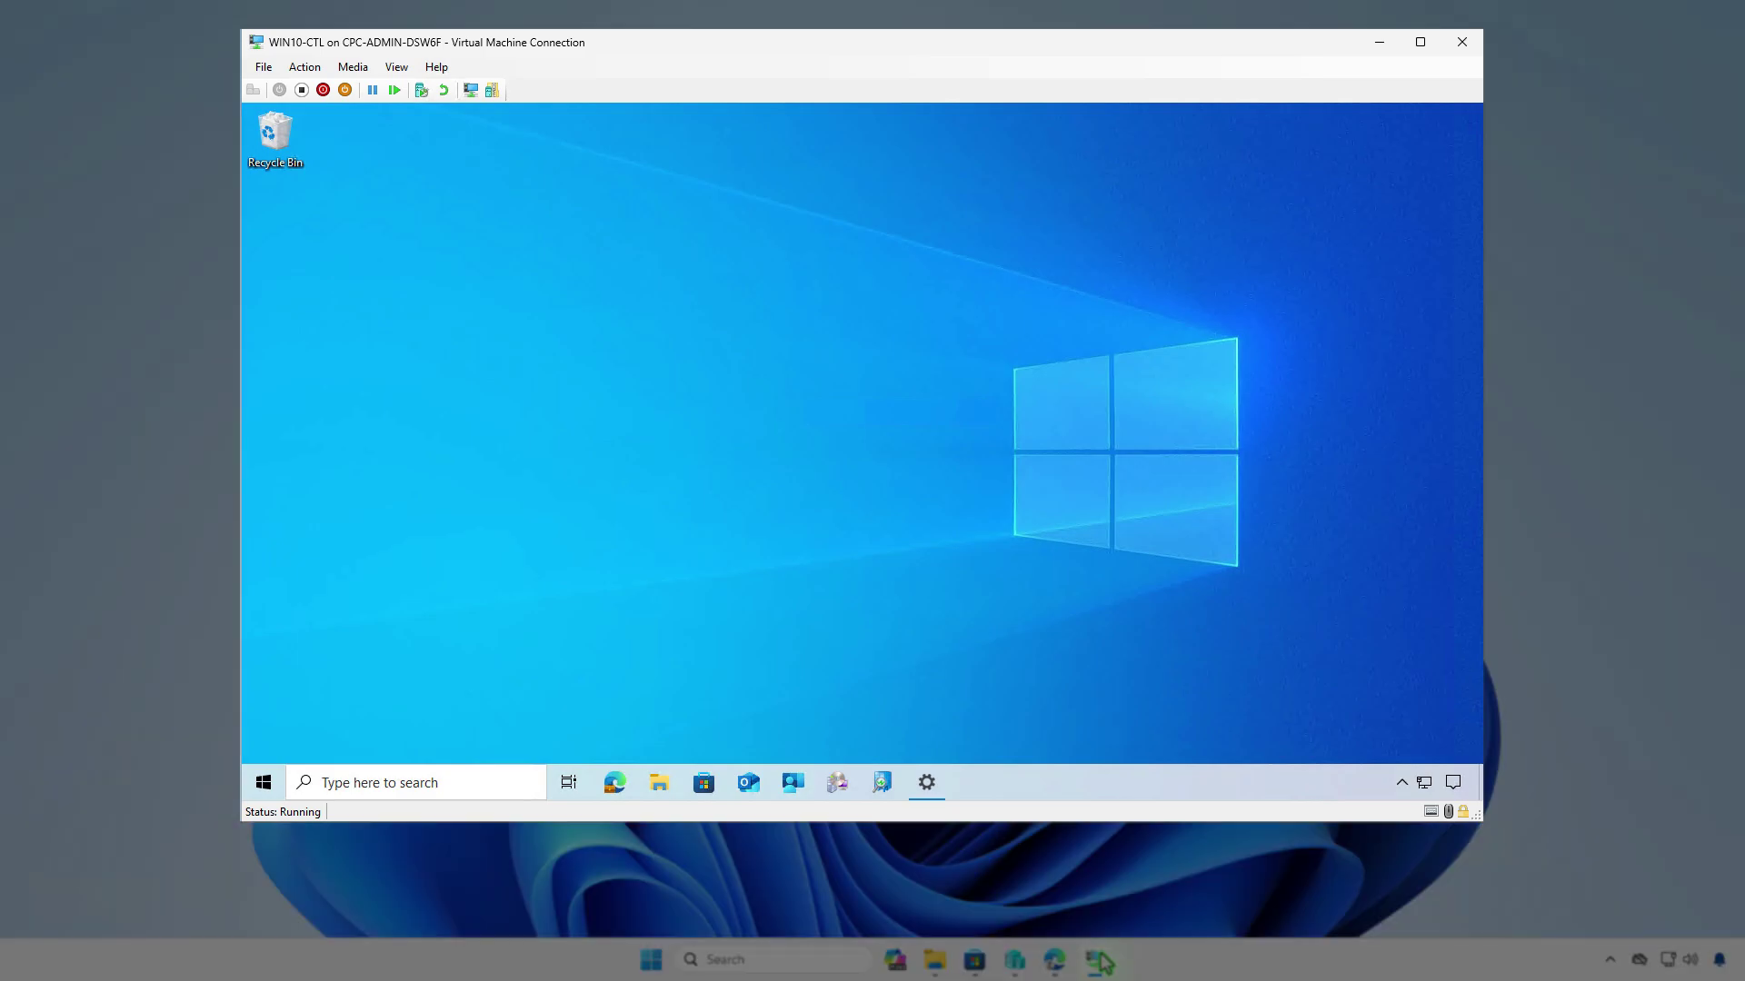
click(793, 782)
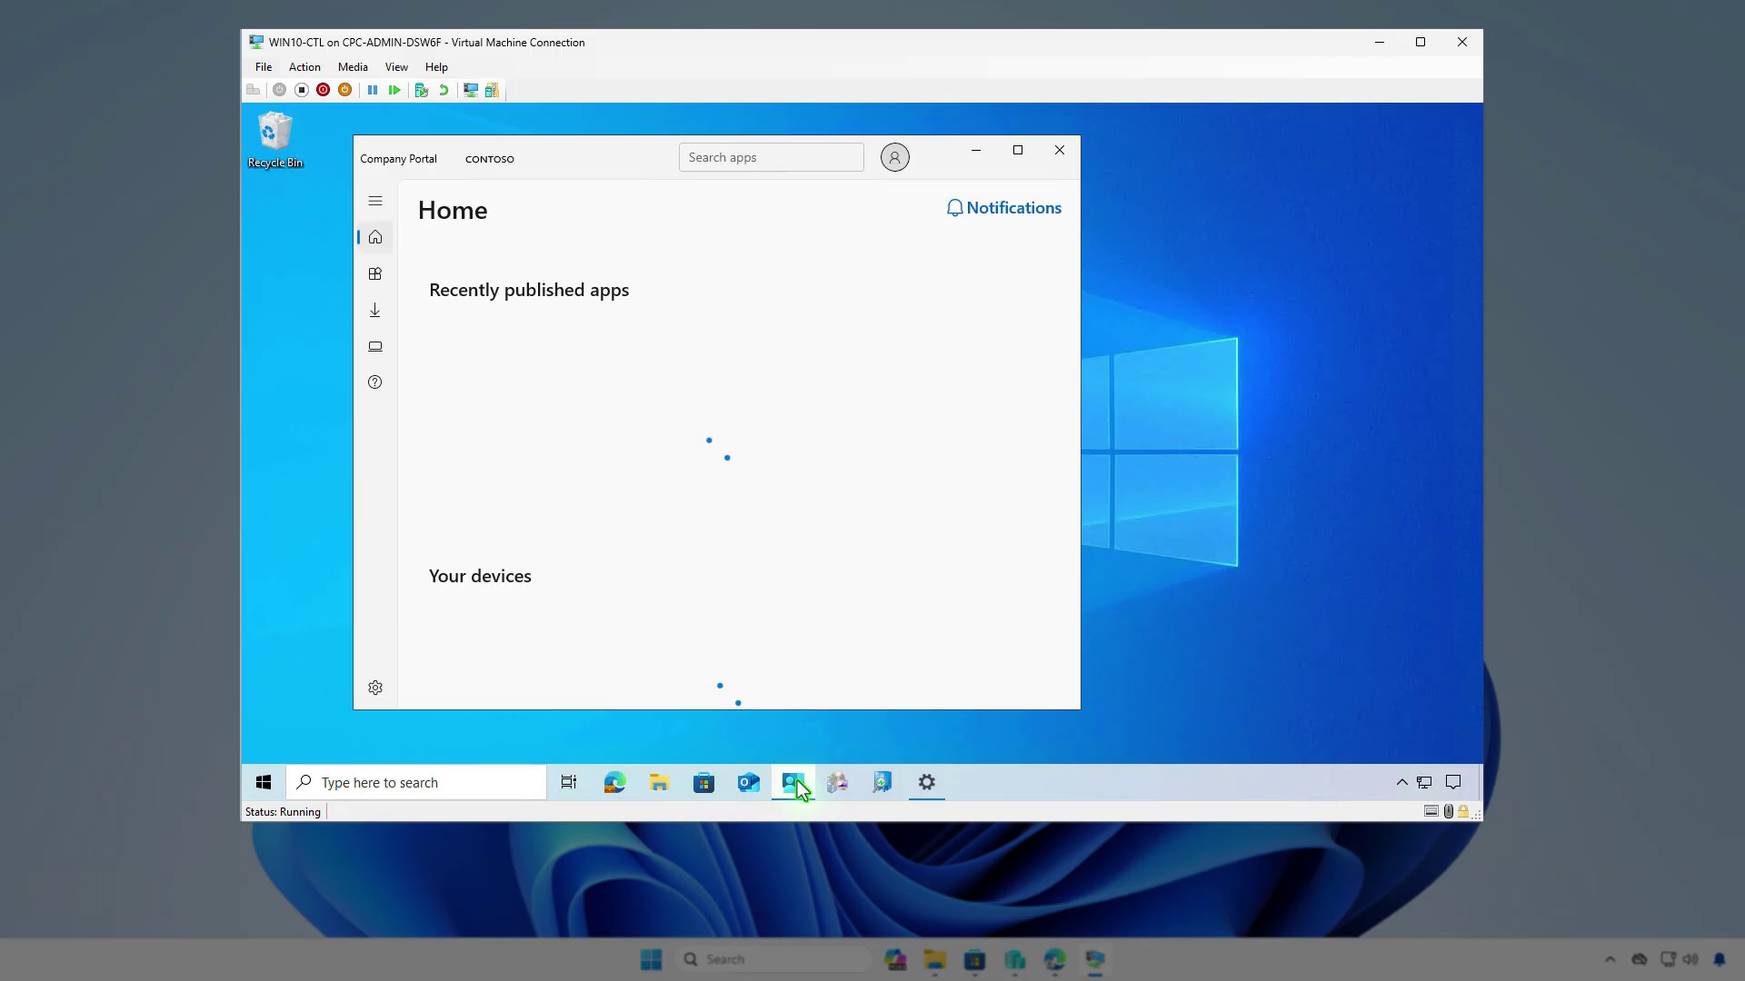
click(369, 688)
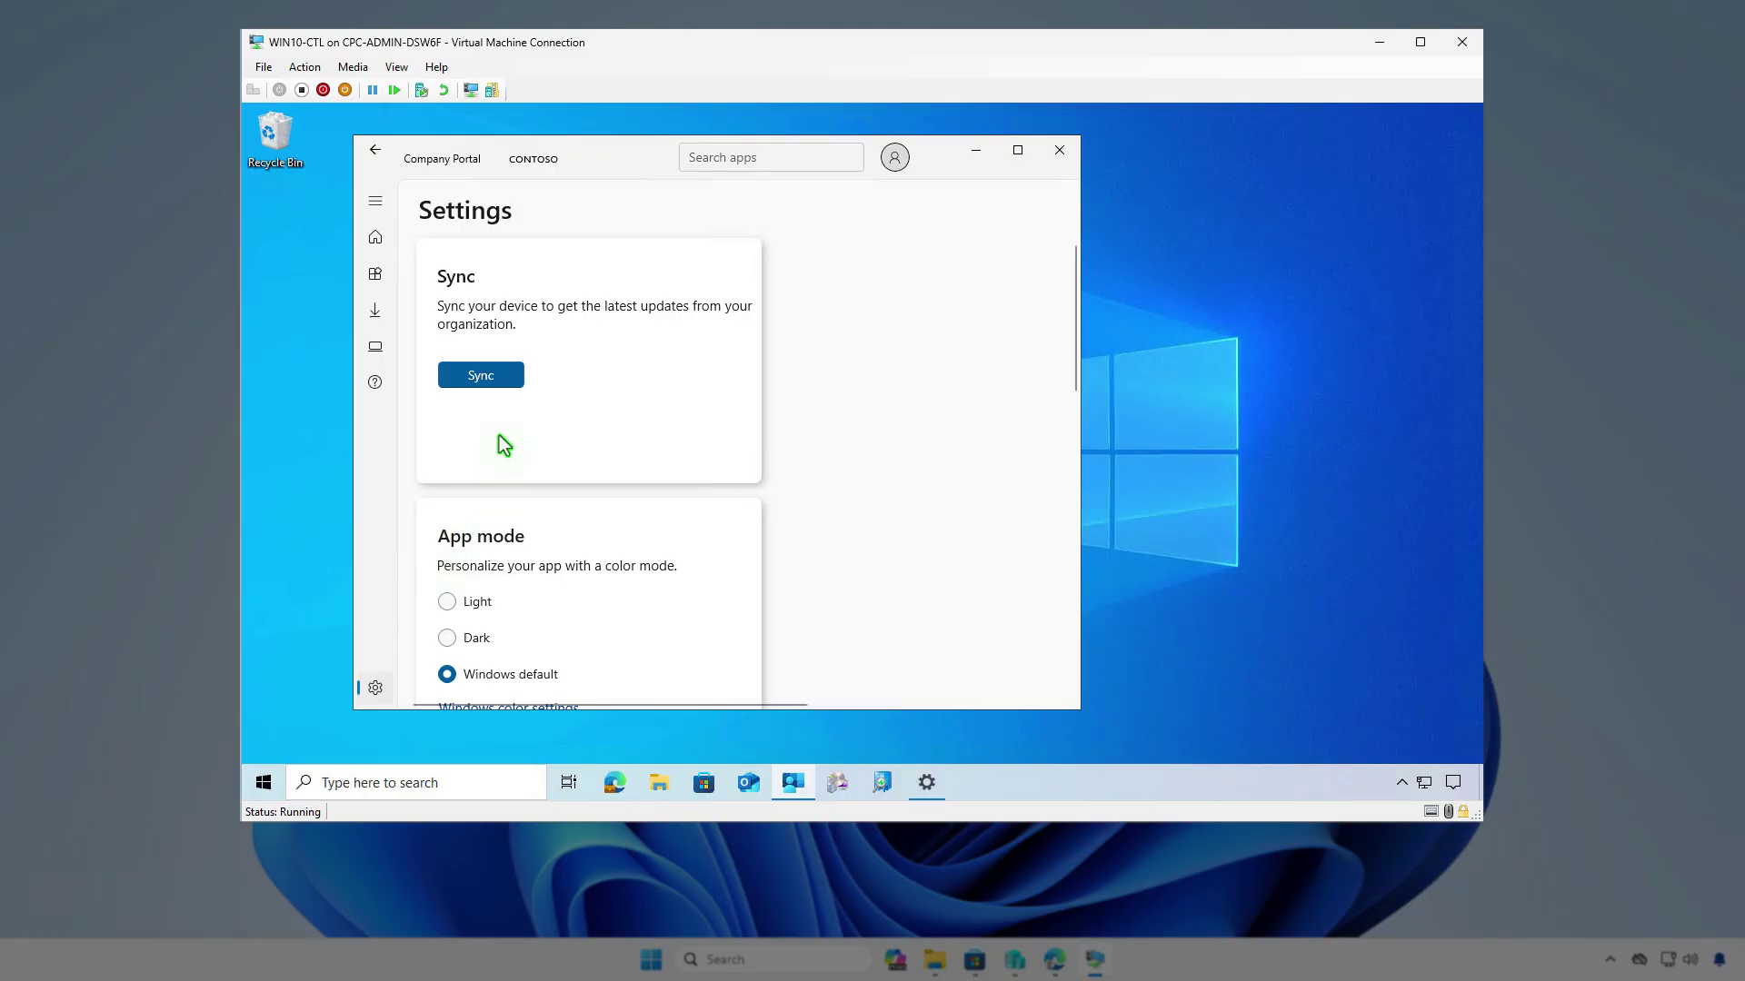
click(500, 376)
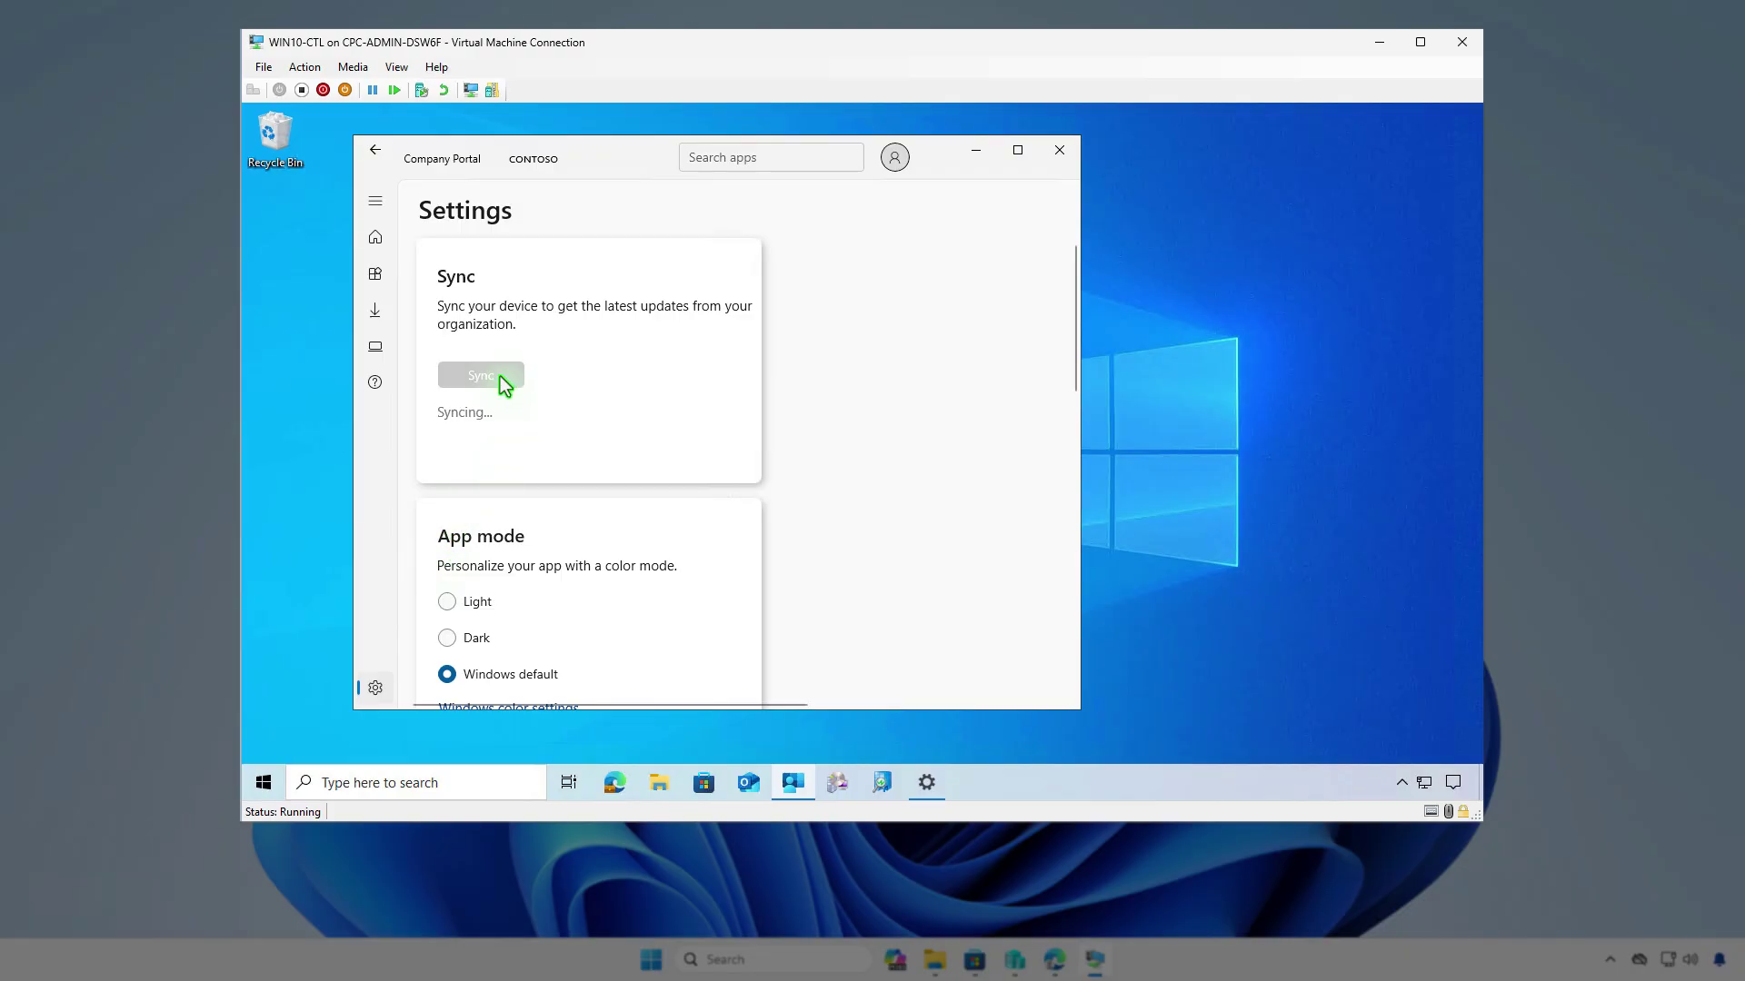
key(super+a)
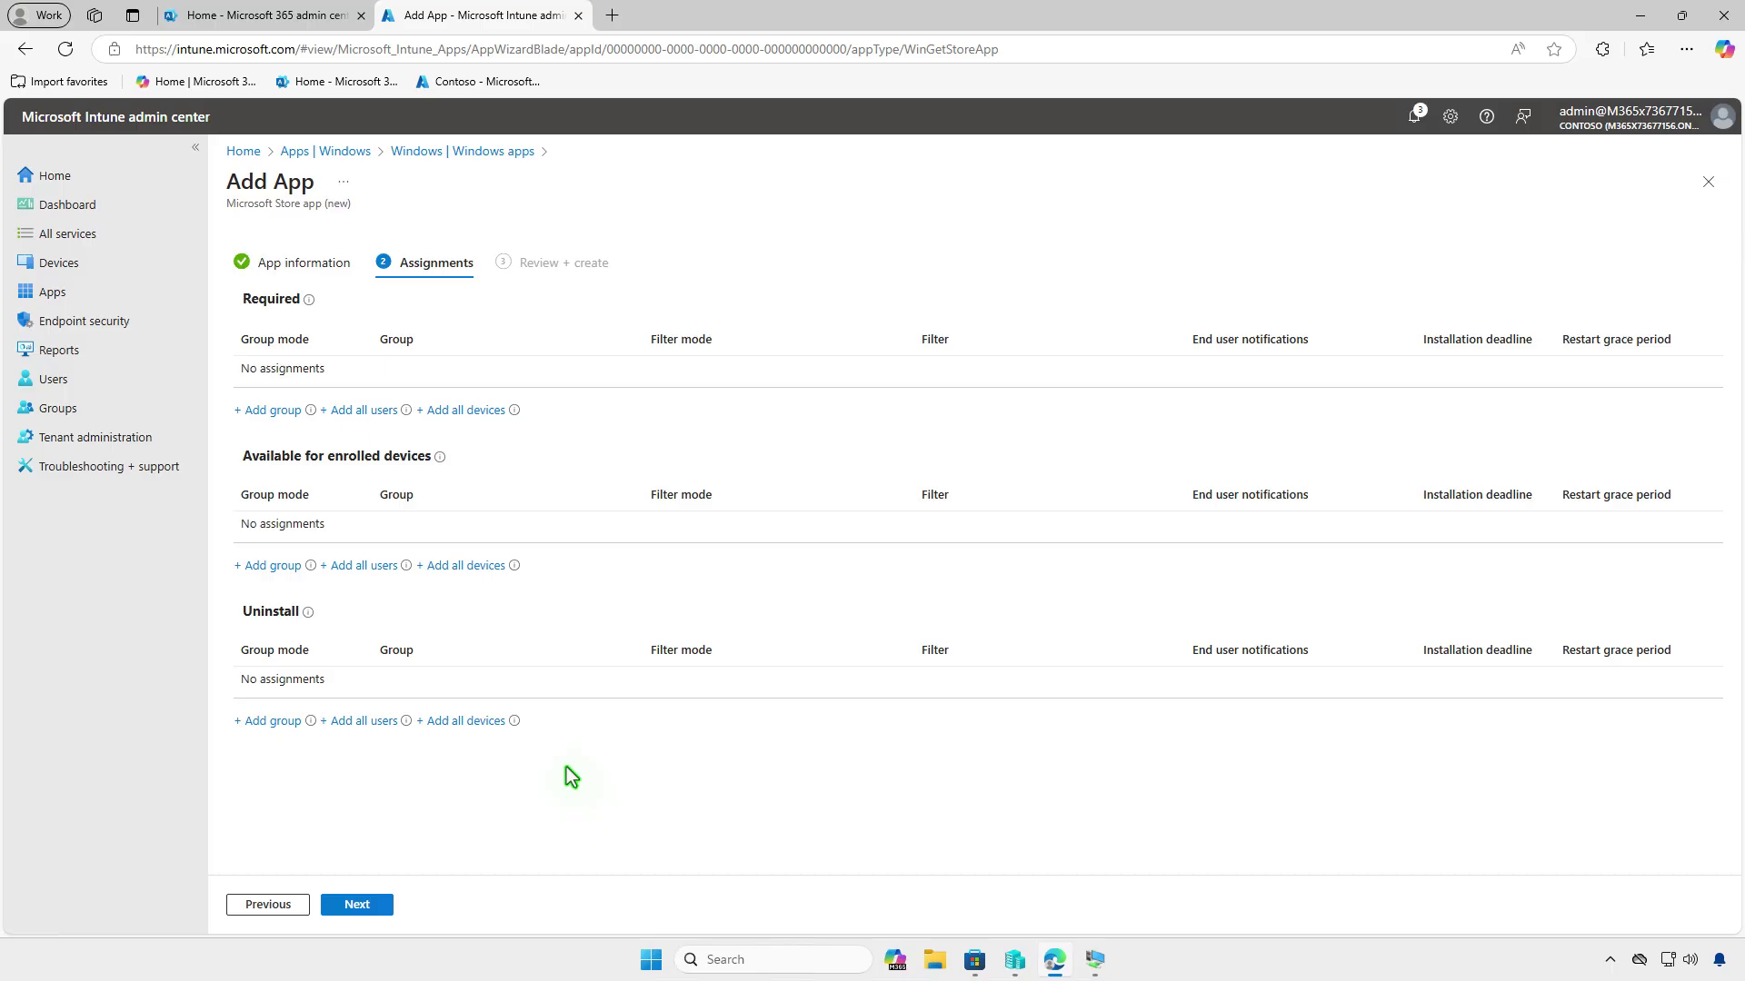
- Make the new Windows App available for enrolled devices to the Test_Users group and create the app
click(269, 565)
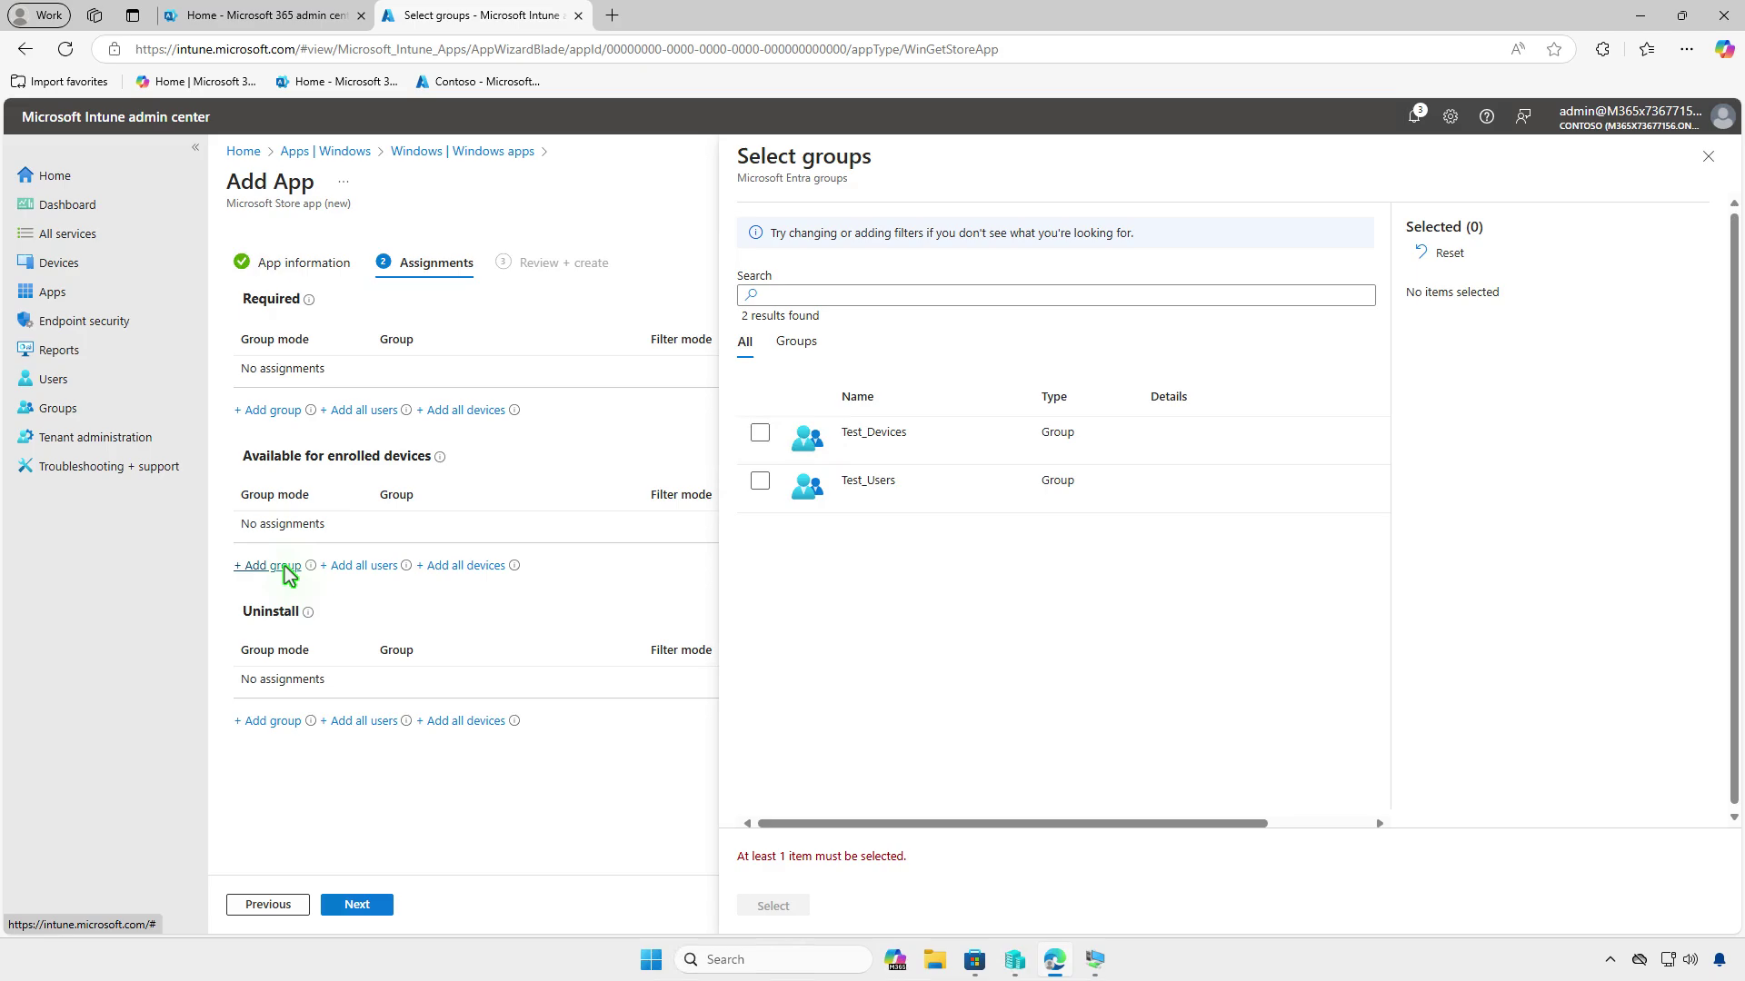
click(760, 482)
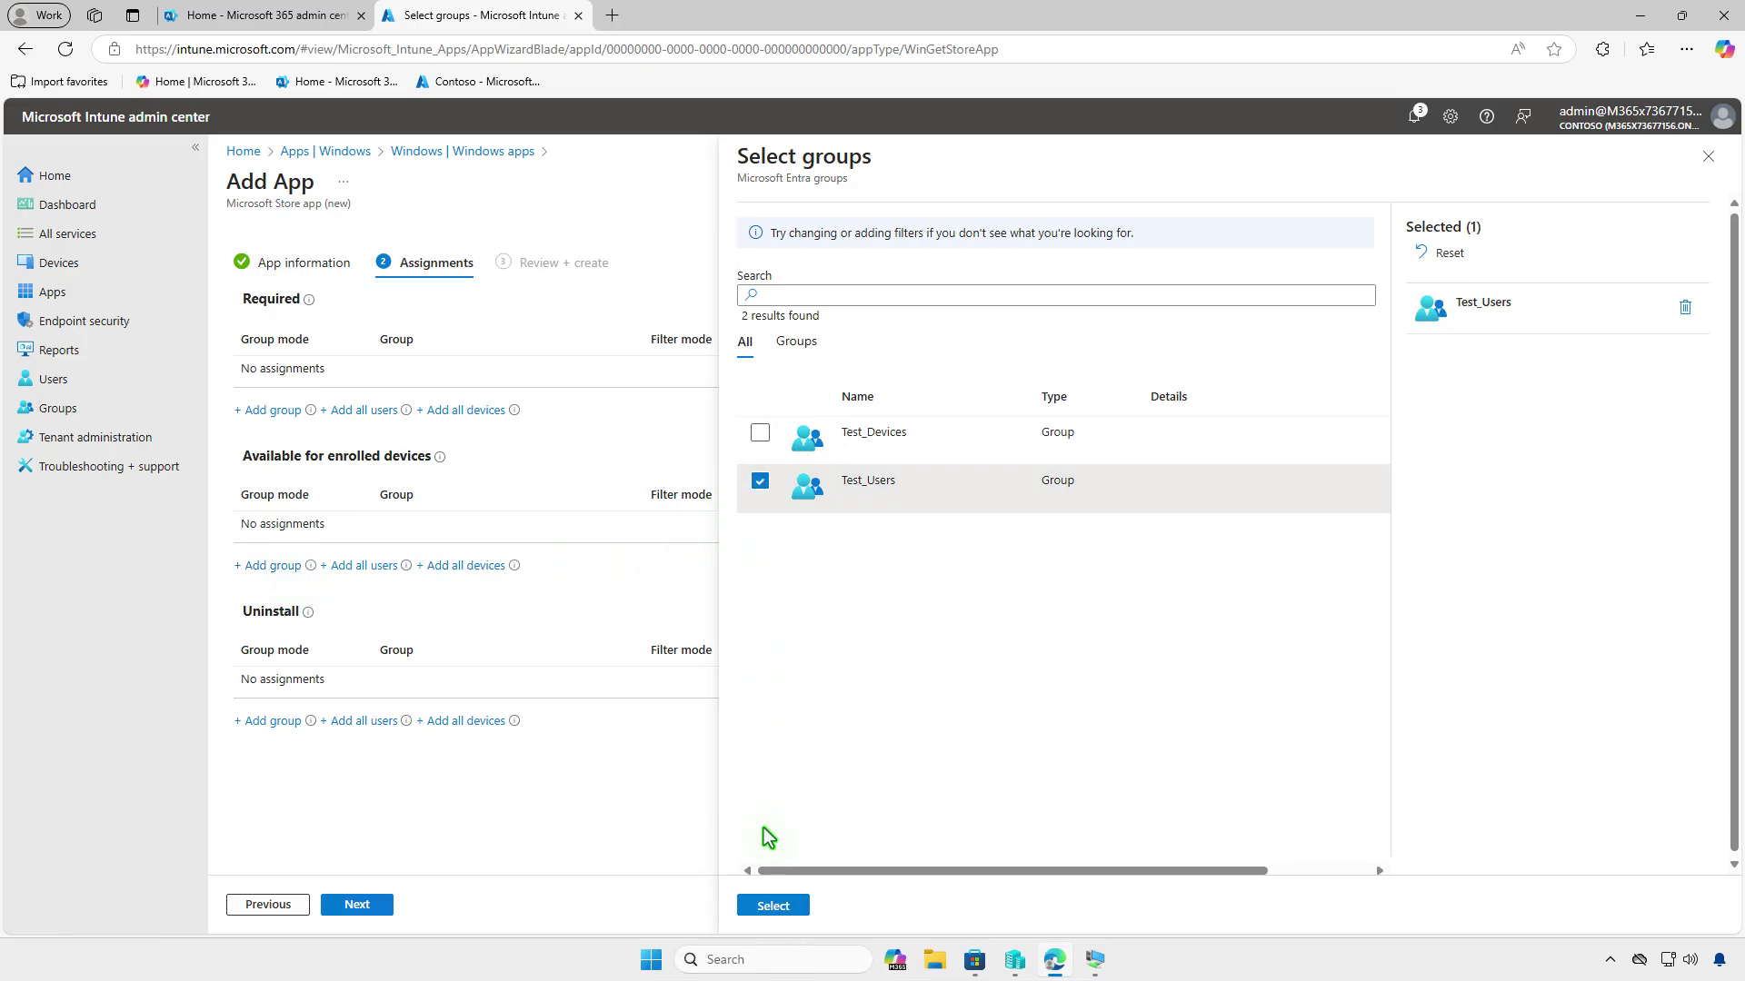
click(773, 907)
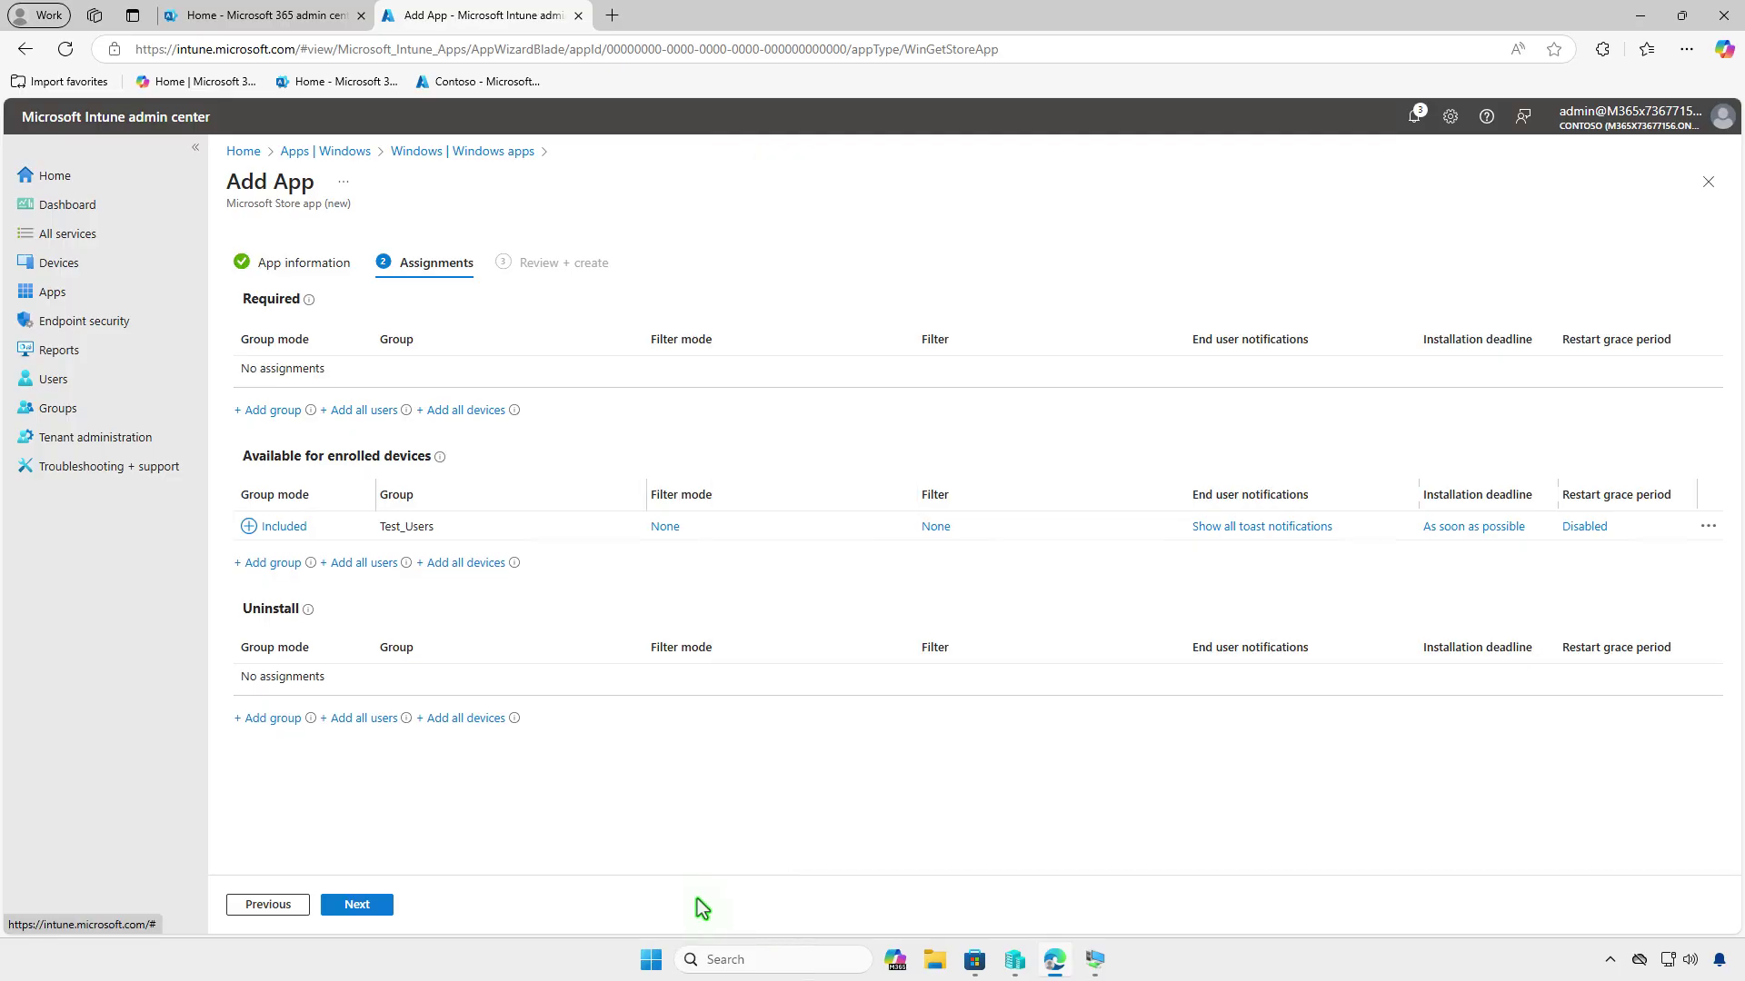
click(357, 904)
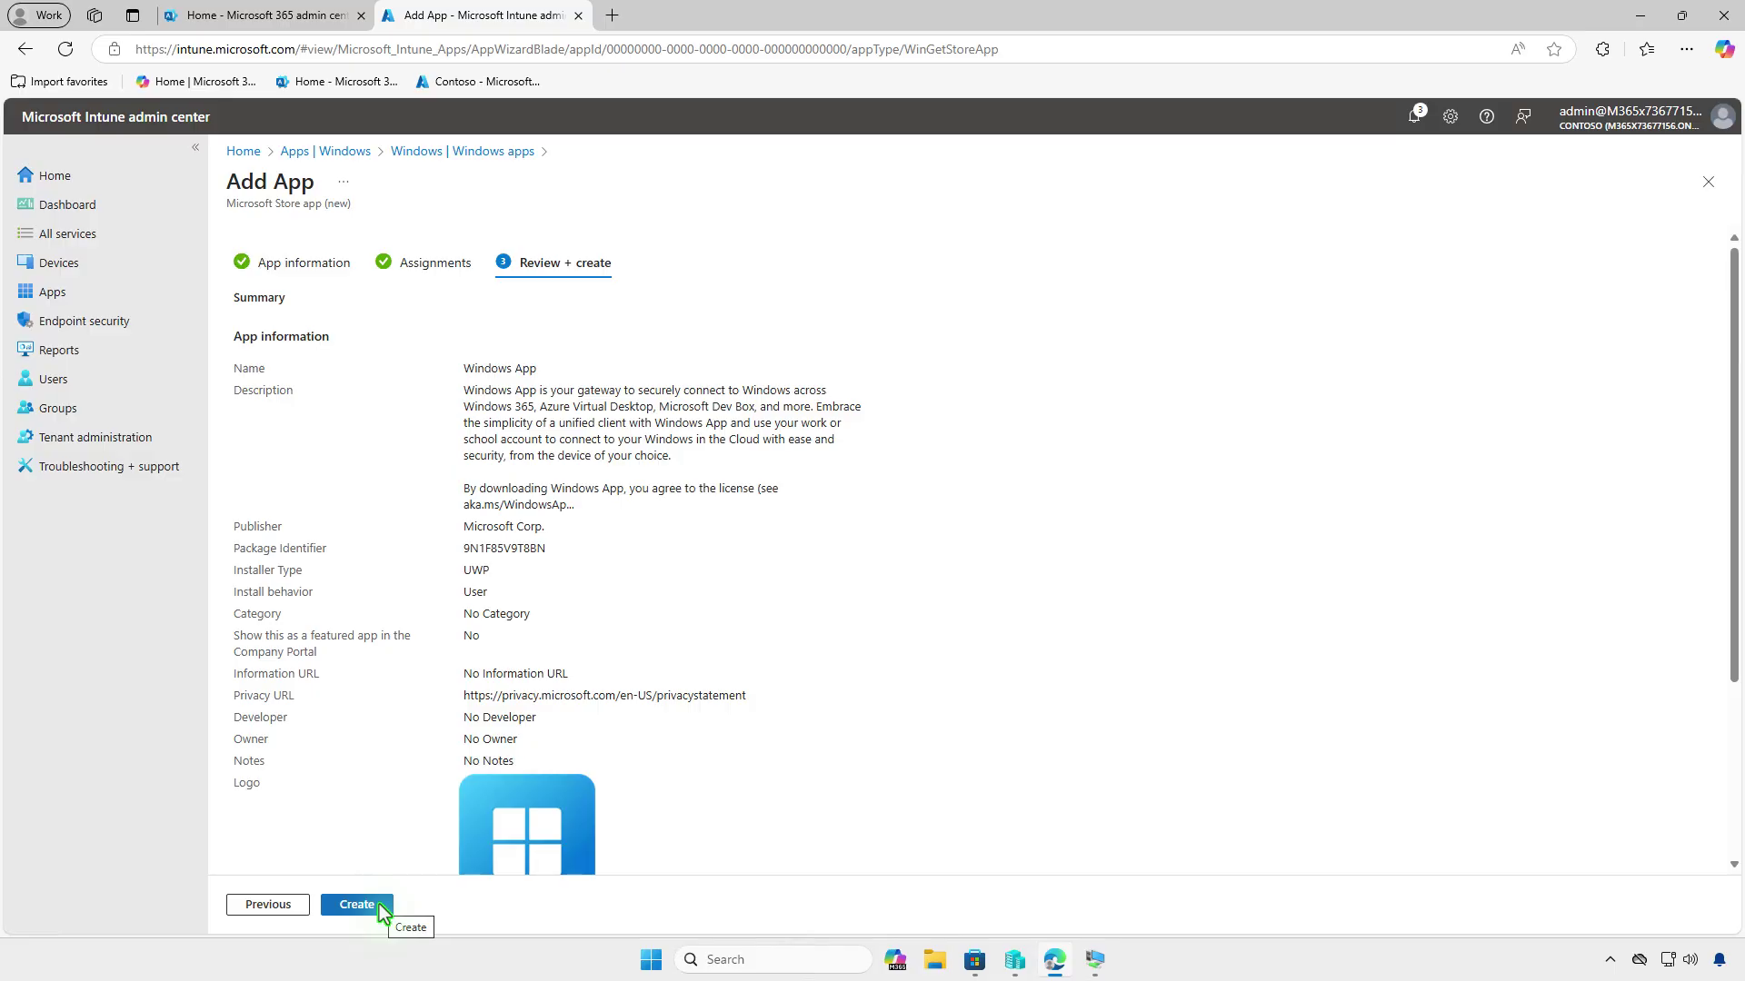
click(379, 906)
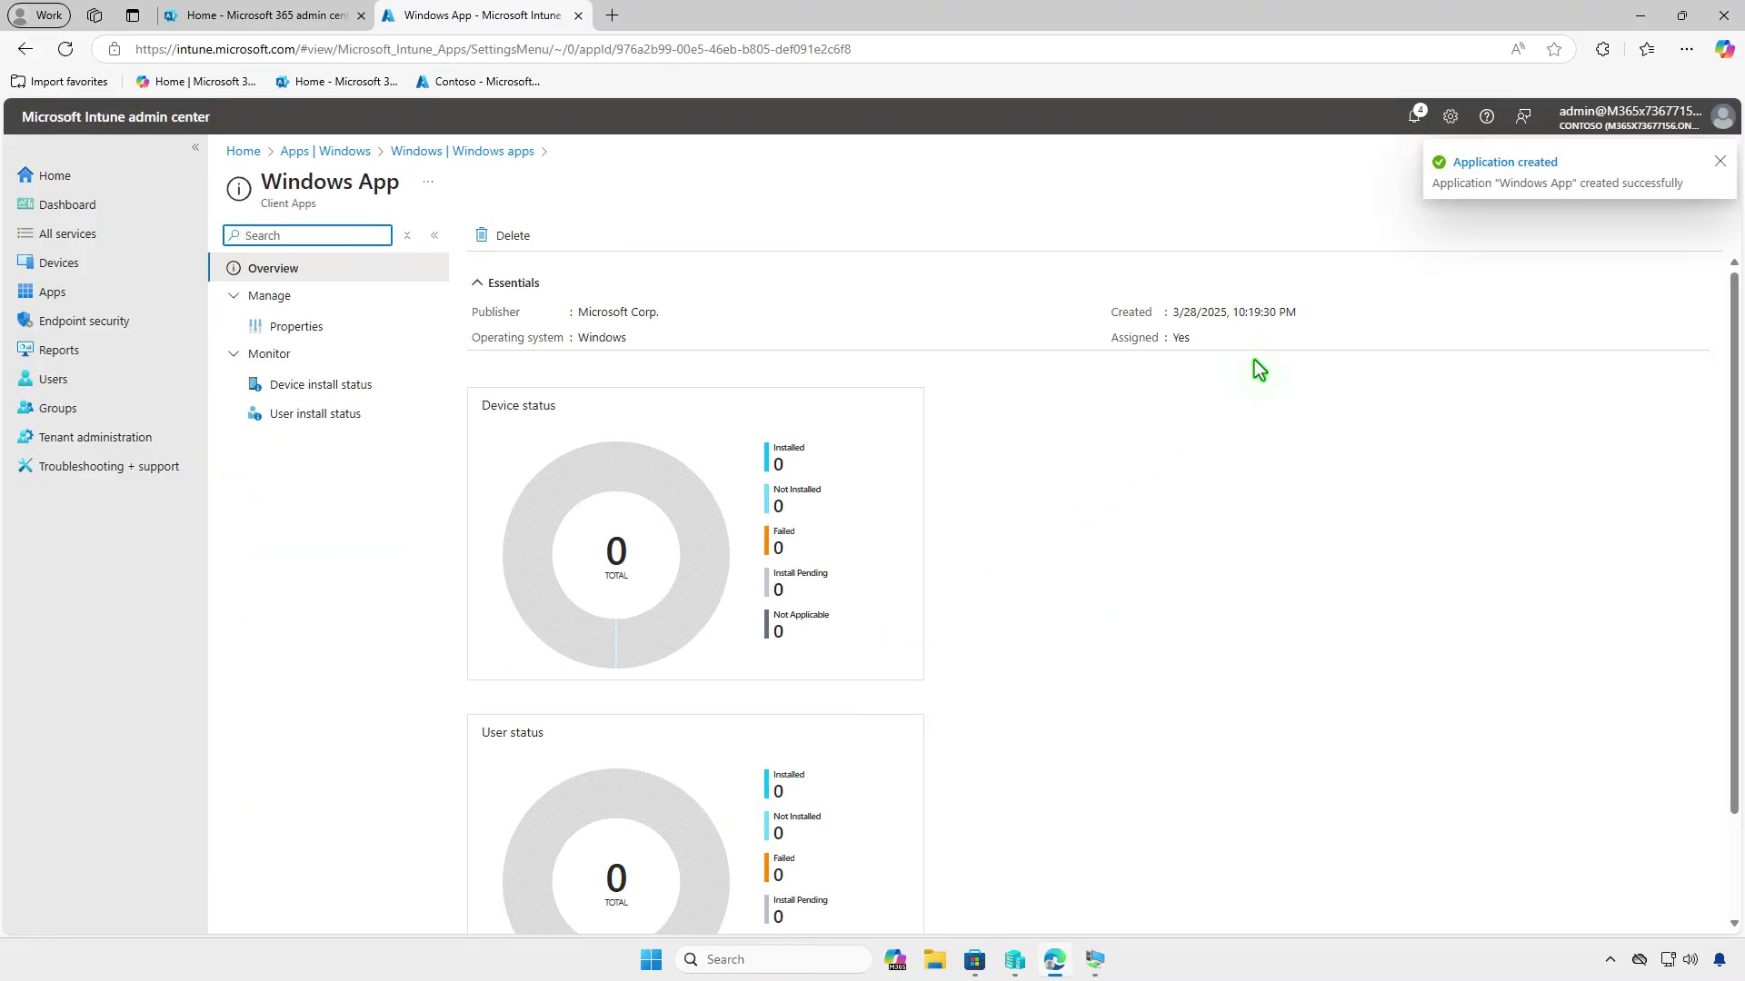
- Switch to the WIN10-CTL virtual machine, open the Company Portal and start installing the Windows App from its available apps
click(1635, 20)
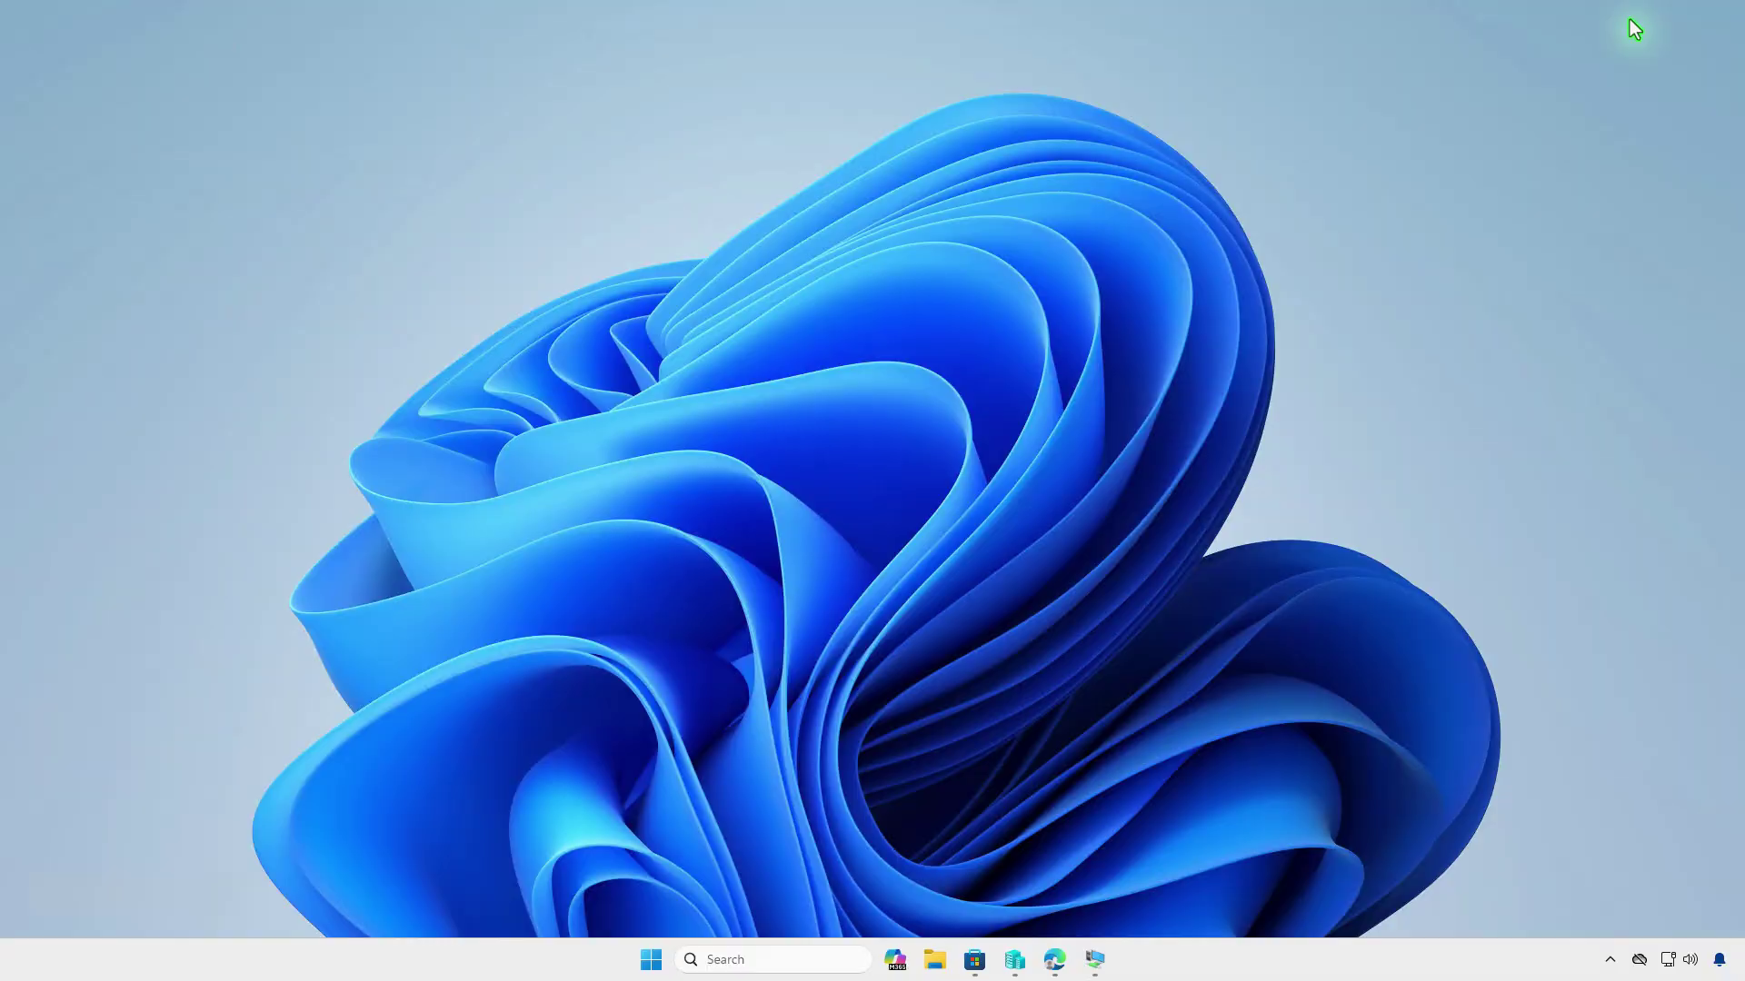
click(1094, 959)
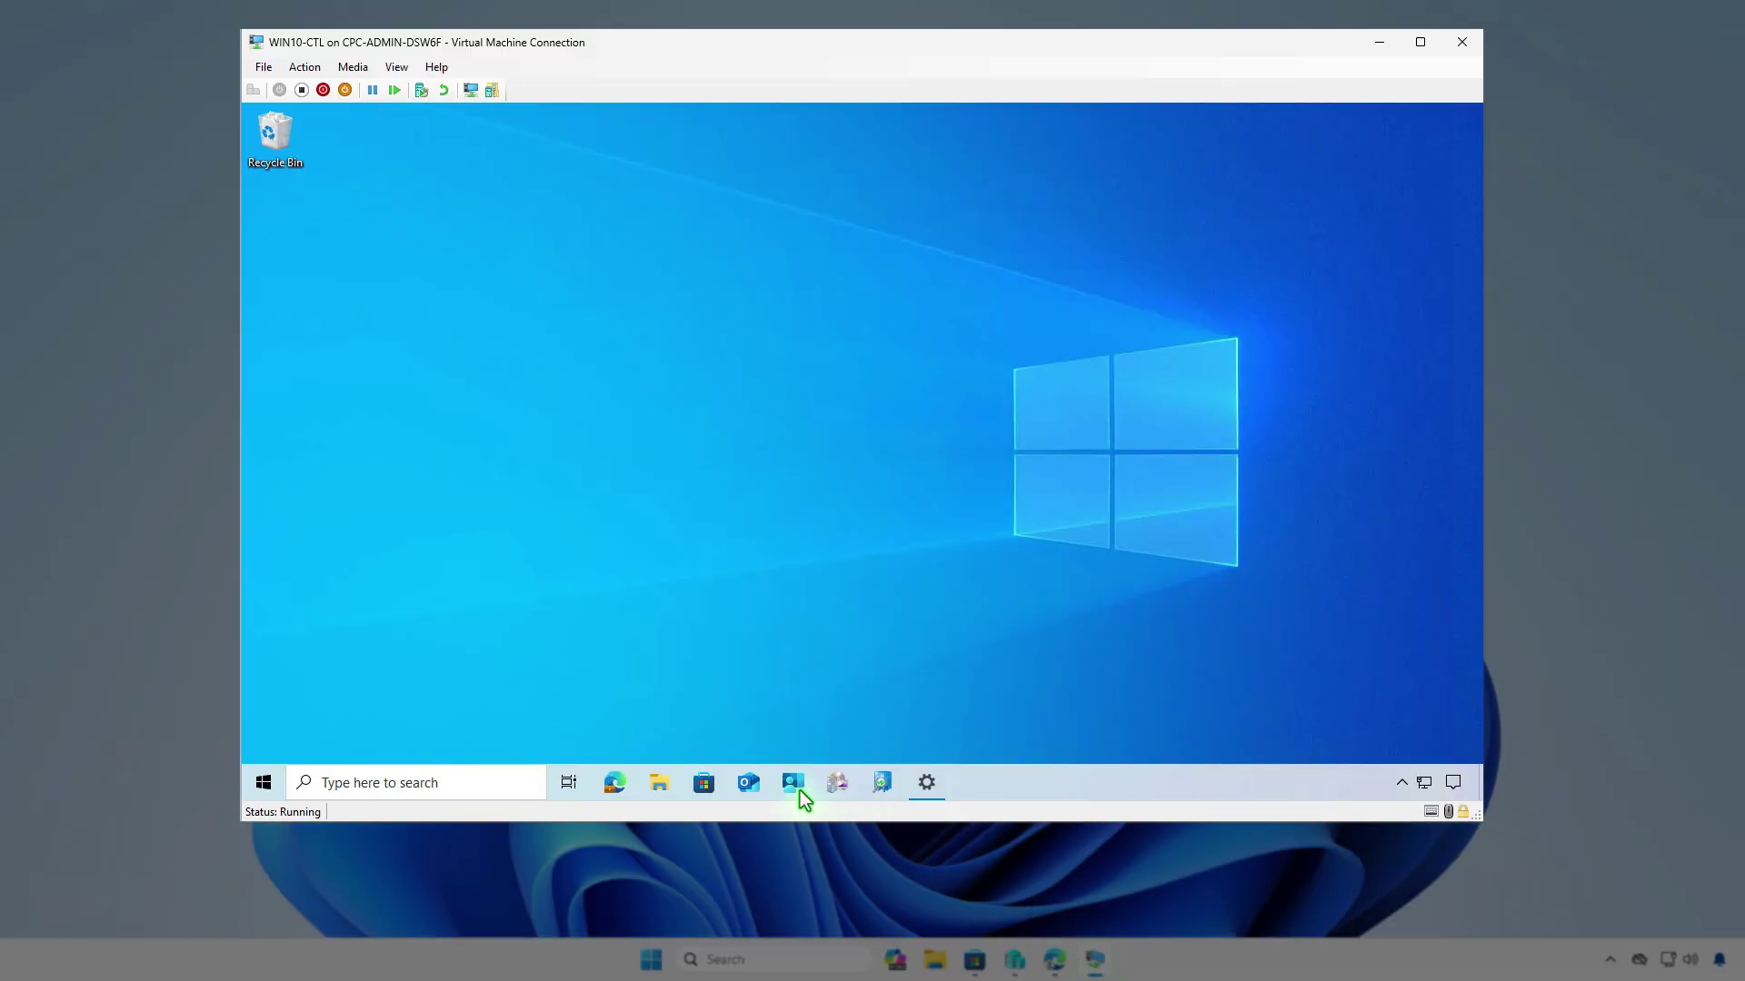
click(796, 787)
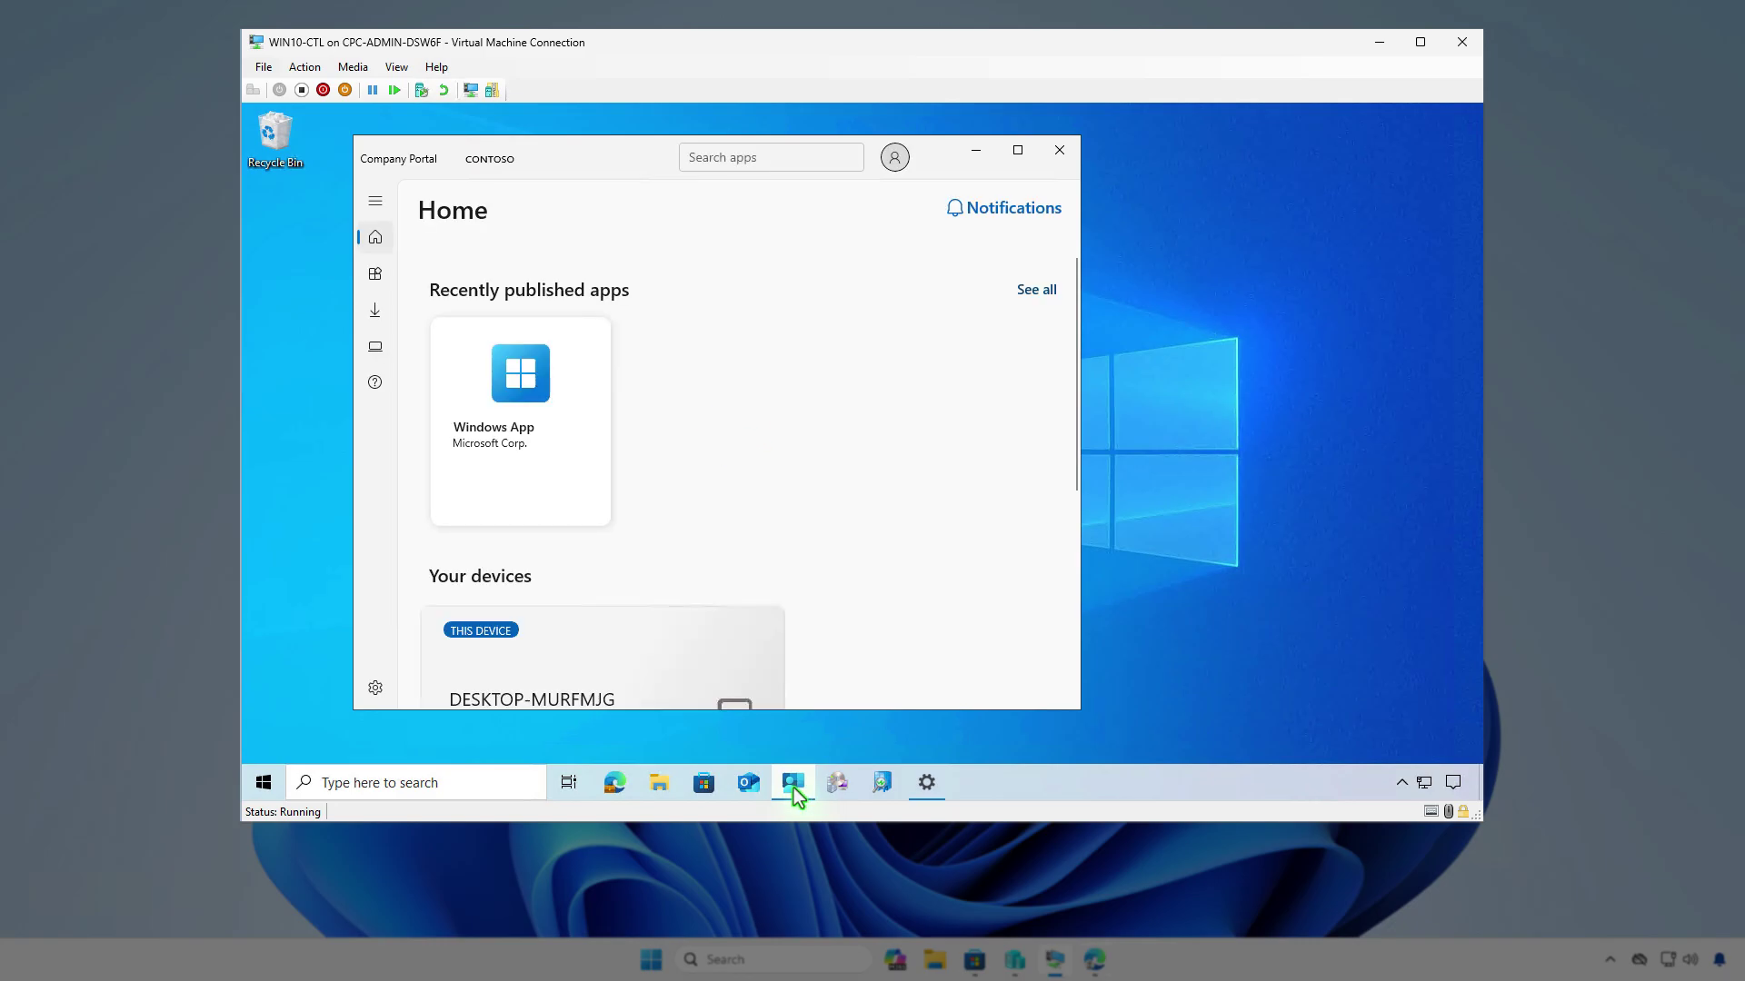
click(385, 279)
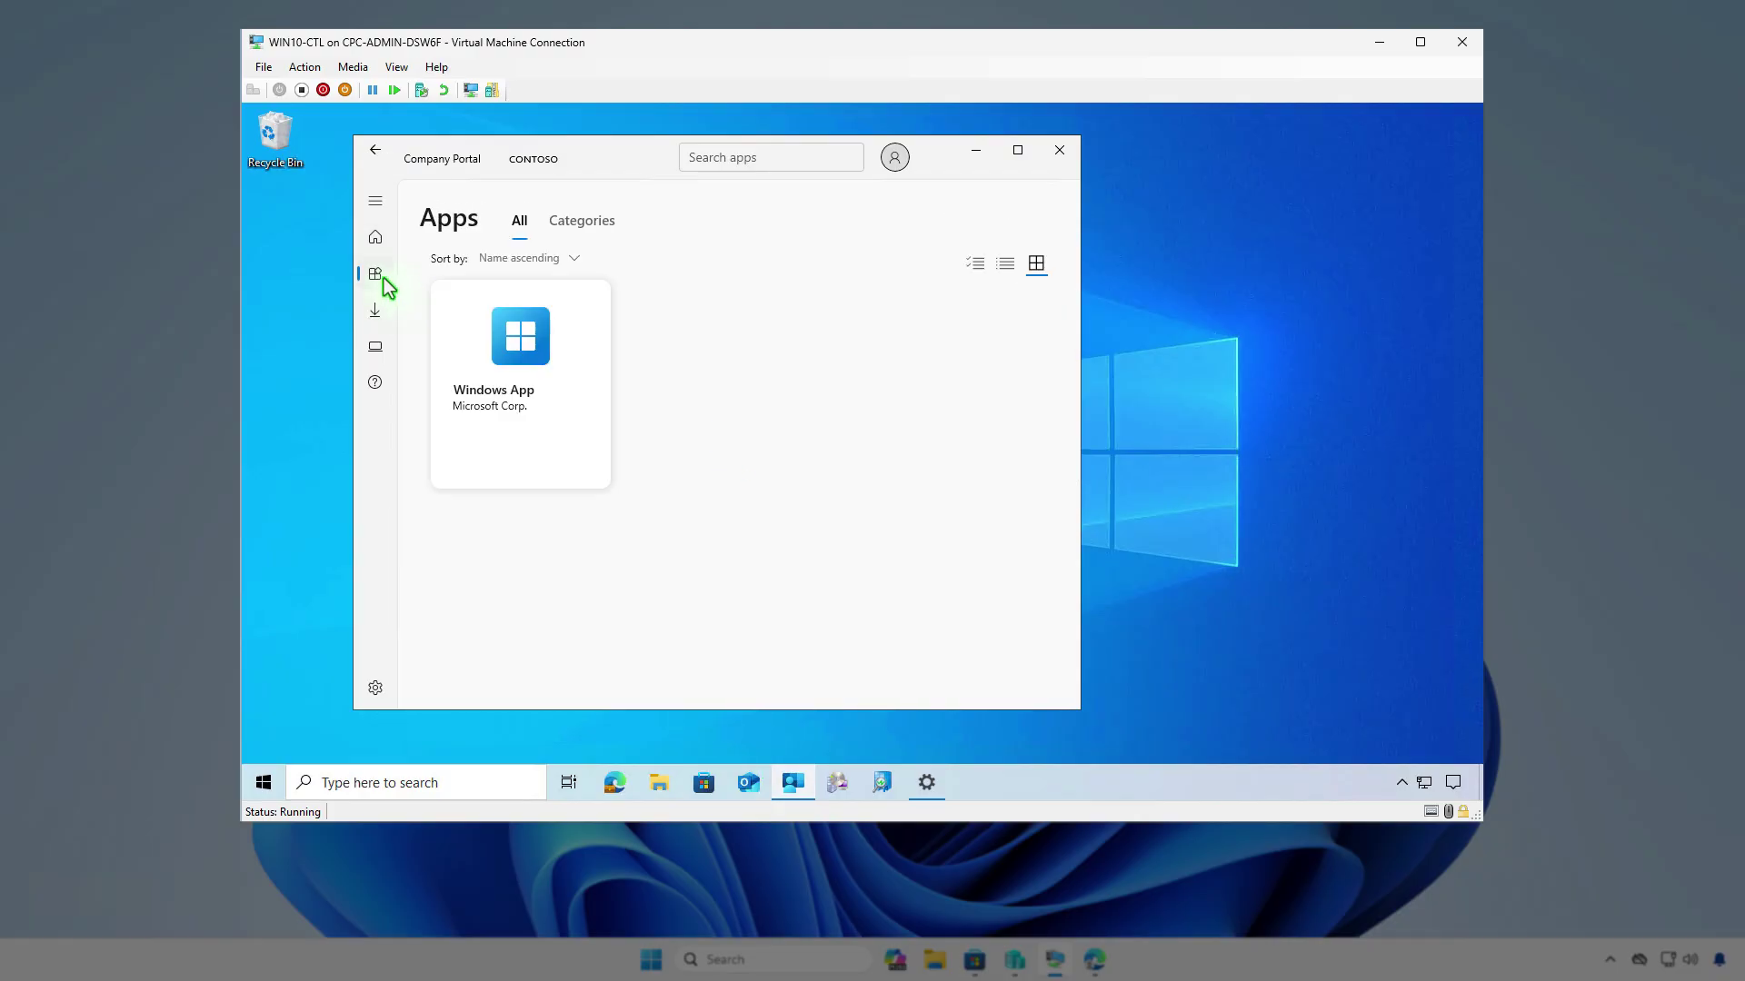
click(504, 434)
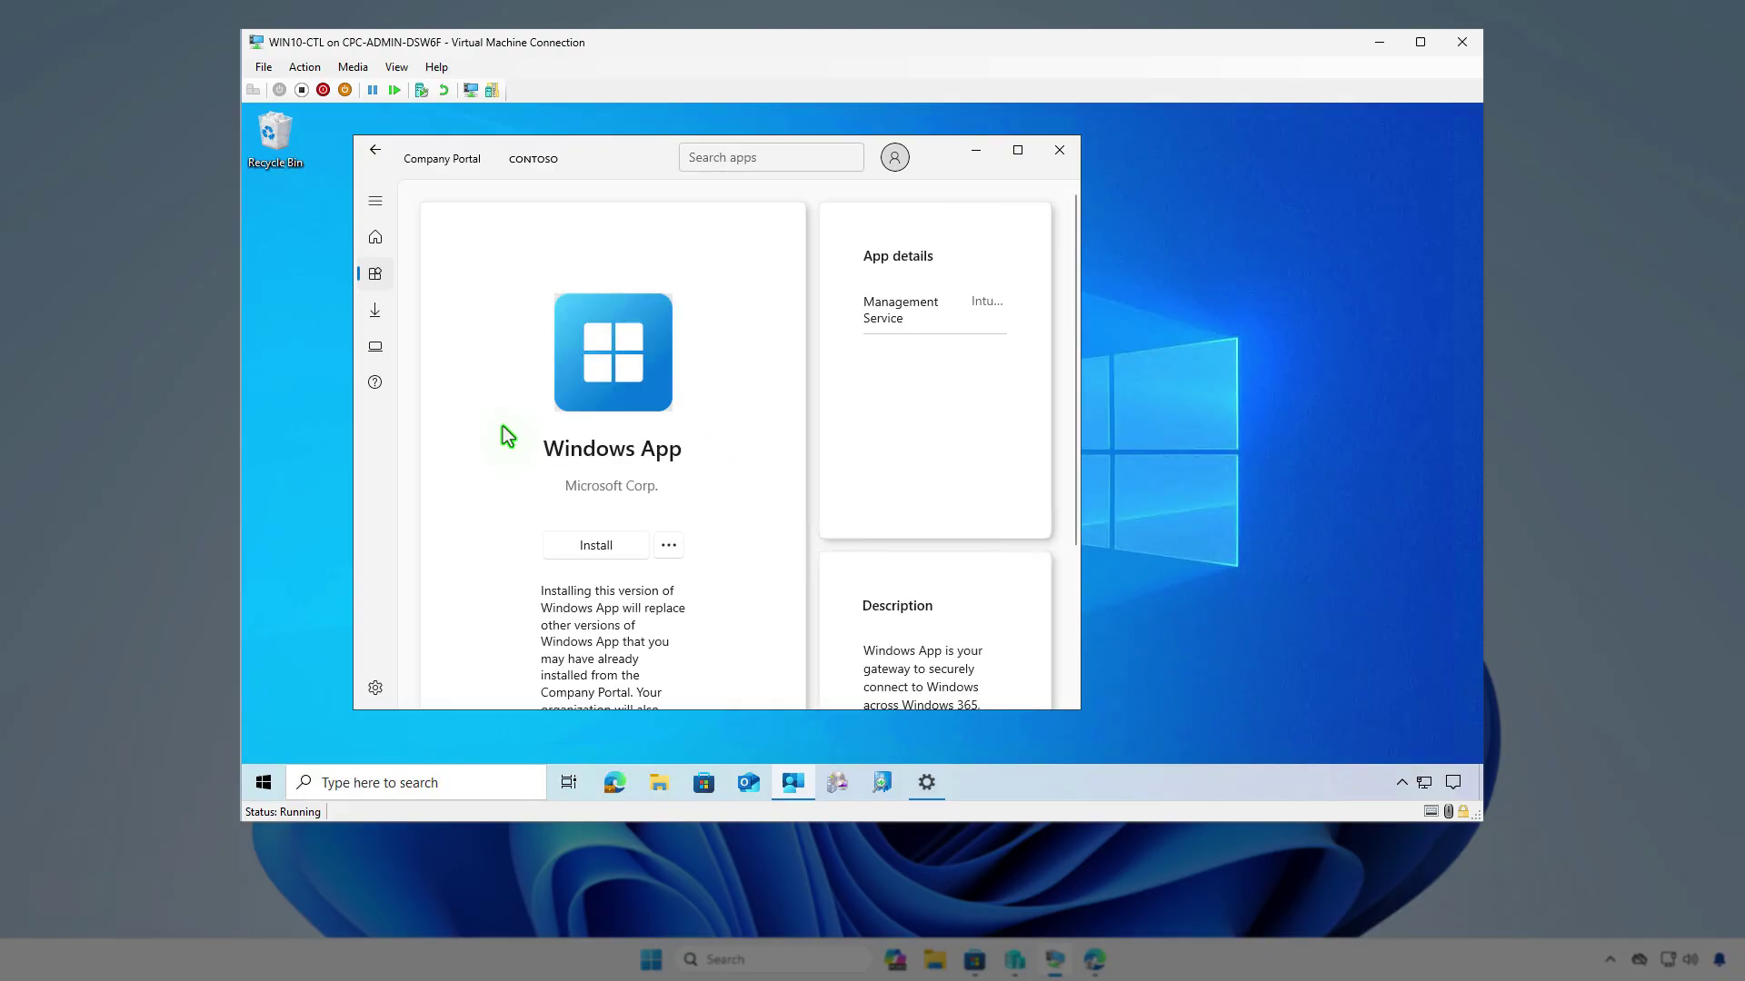
click(622, 547)
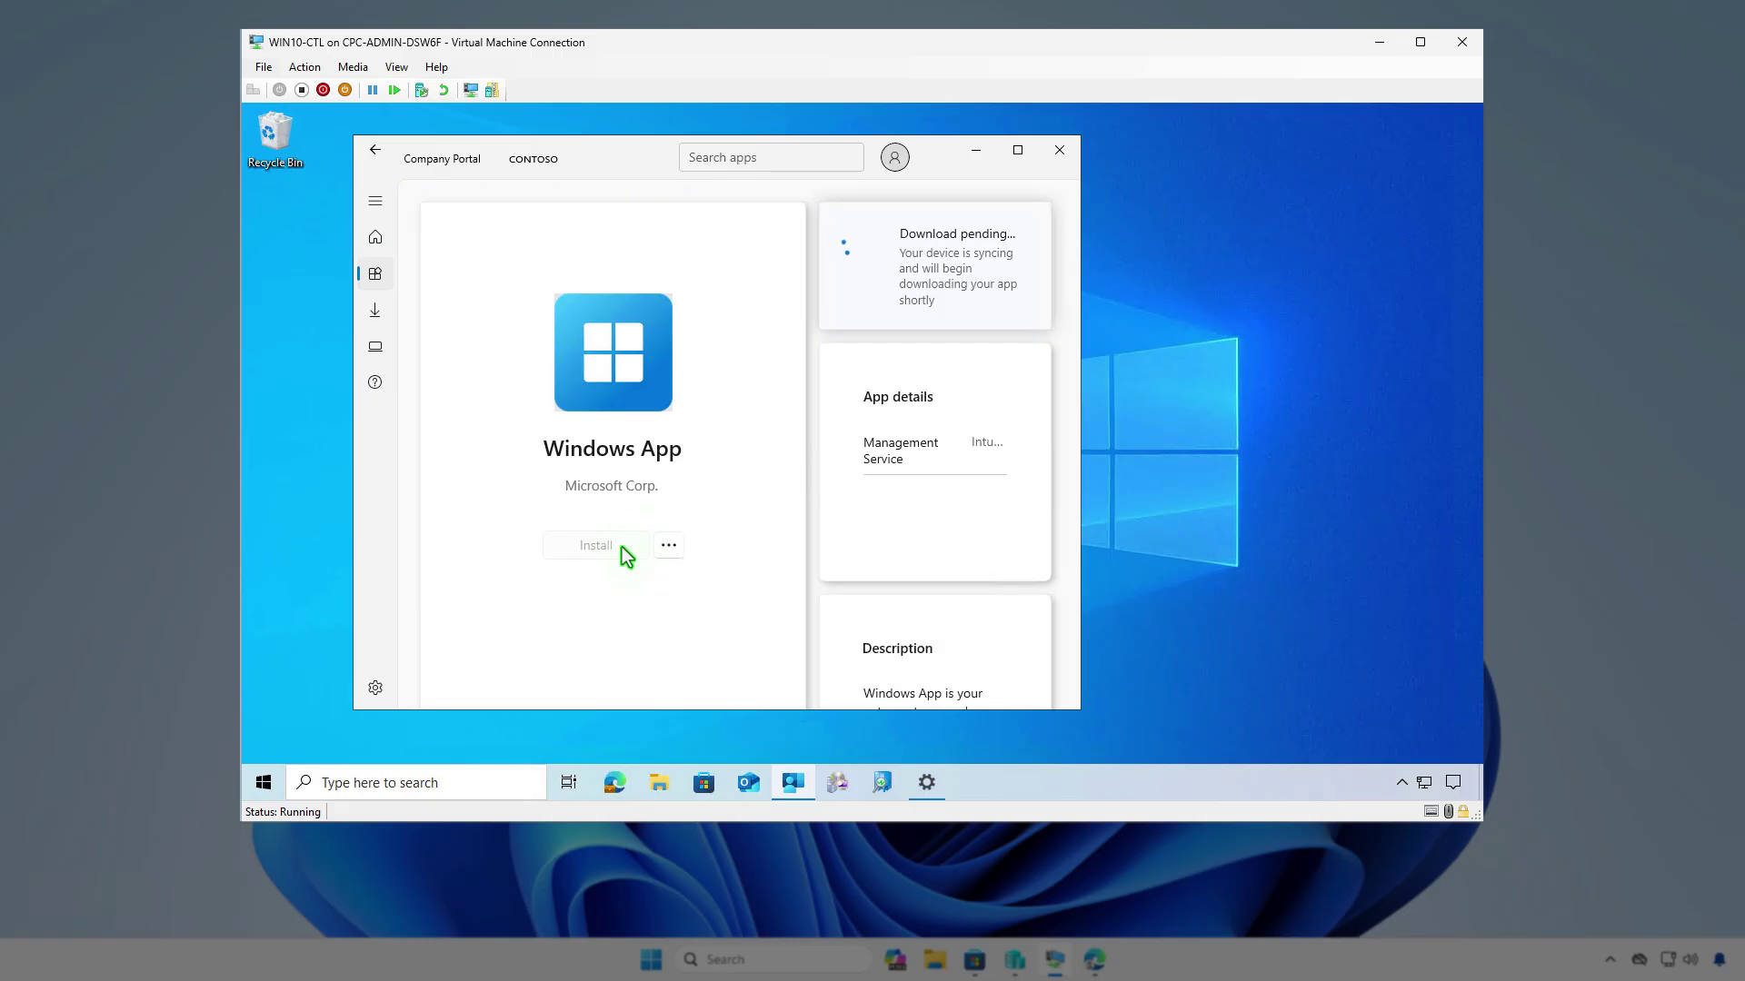